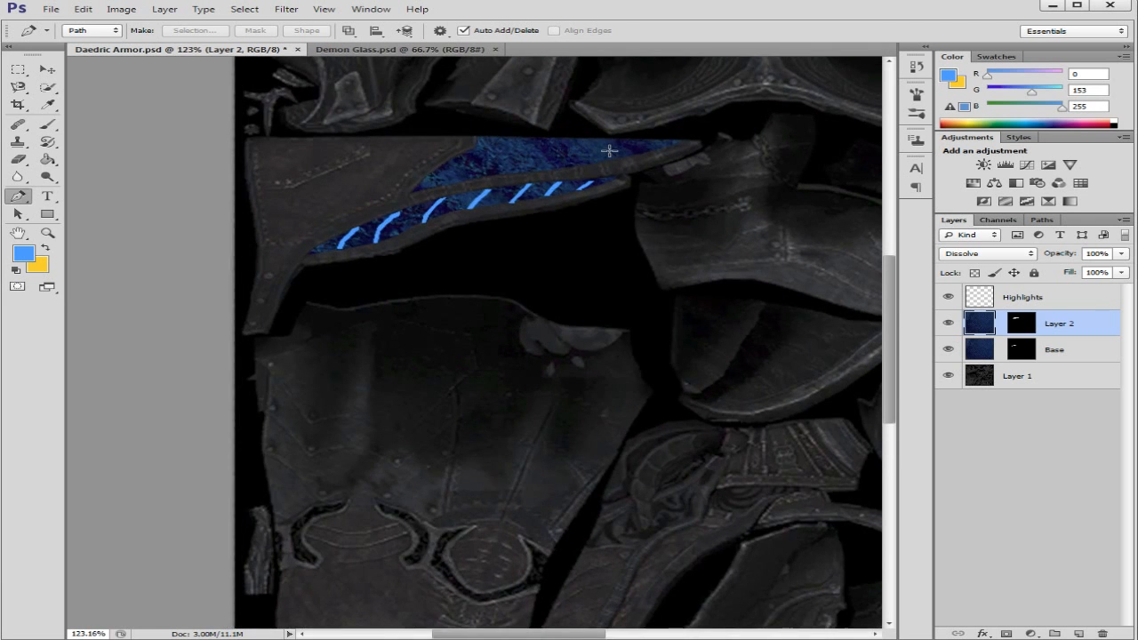
{"action": "scroll", "coordinate": [621, 134], "scroll_direction": "up", "scroll_amount": 3}
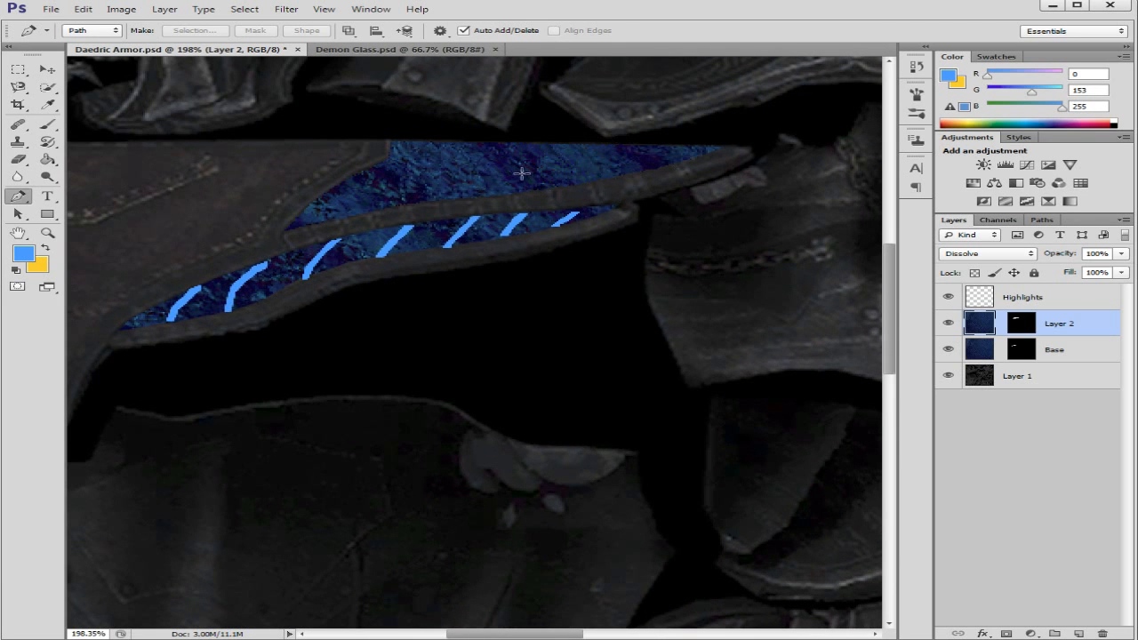
Step: Make the Highlights layer active and hide Layer 2 to expose the upper blade area
{"action": "left_click", "coordinate": [1073, 300]}
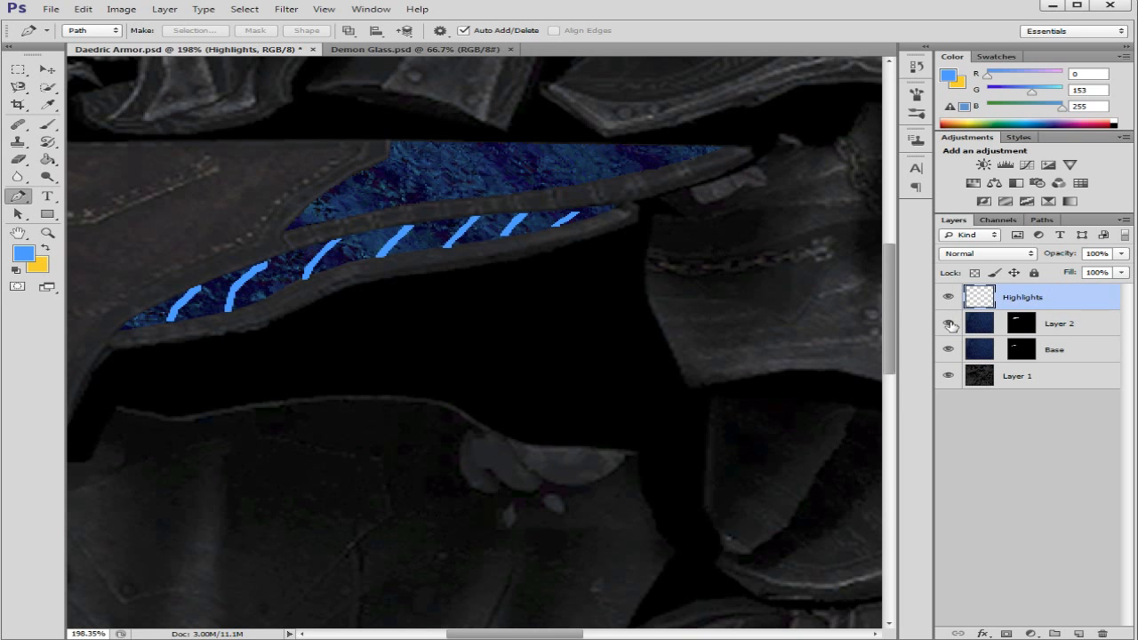
{"action": "left_click", "coordinate": [949, 323]}
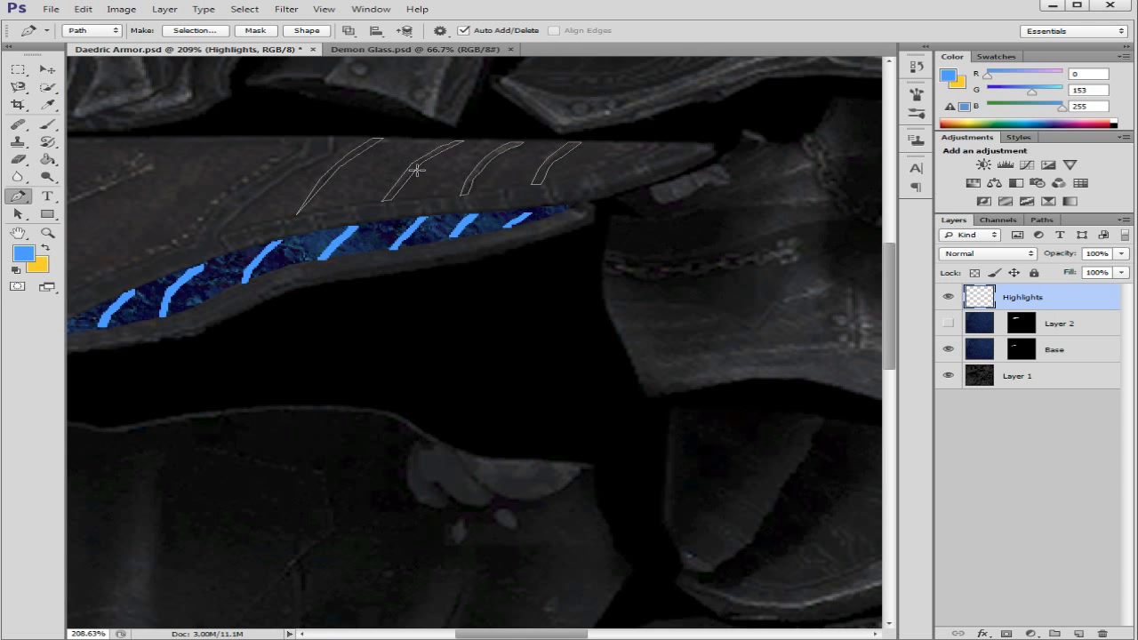
Step: Turn the four stripe paths on the upper blade into a selection, brush it blue on the Highlights layer, and deselect
{"action": "right_click", "coordinate": [412, 171]}
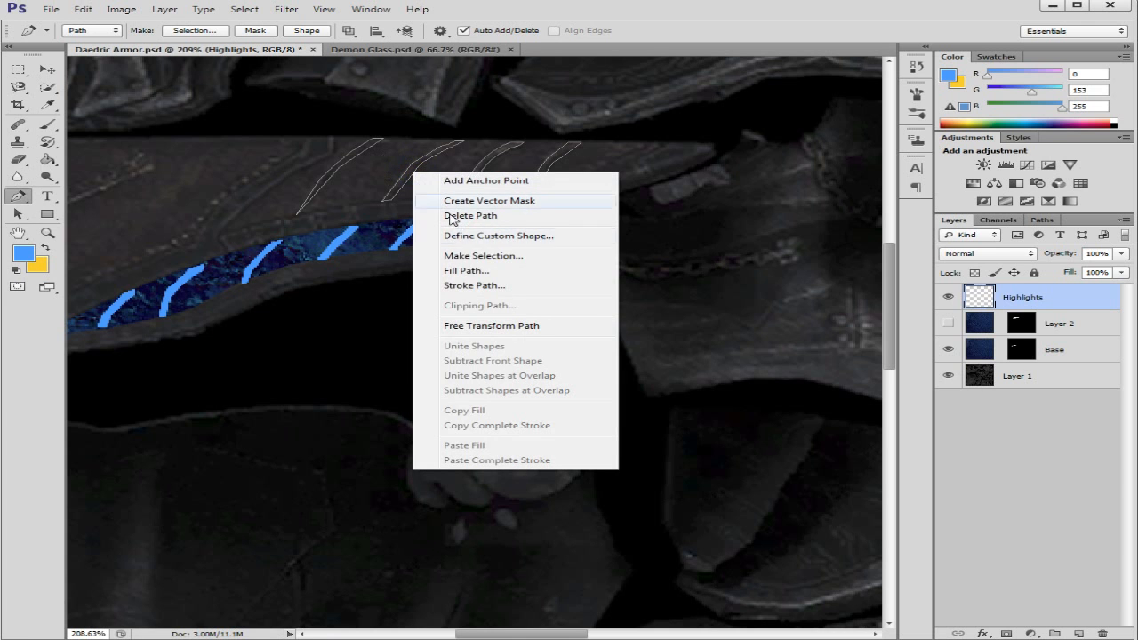
{"action": "left_click", "coordinate": [489, 256]}
{"action": "left_click", "coordinate": [665, 183]}
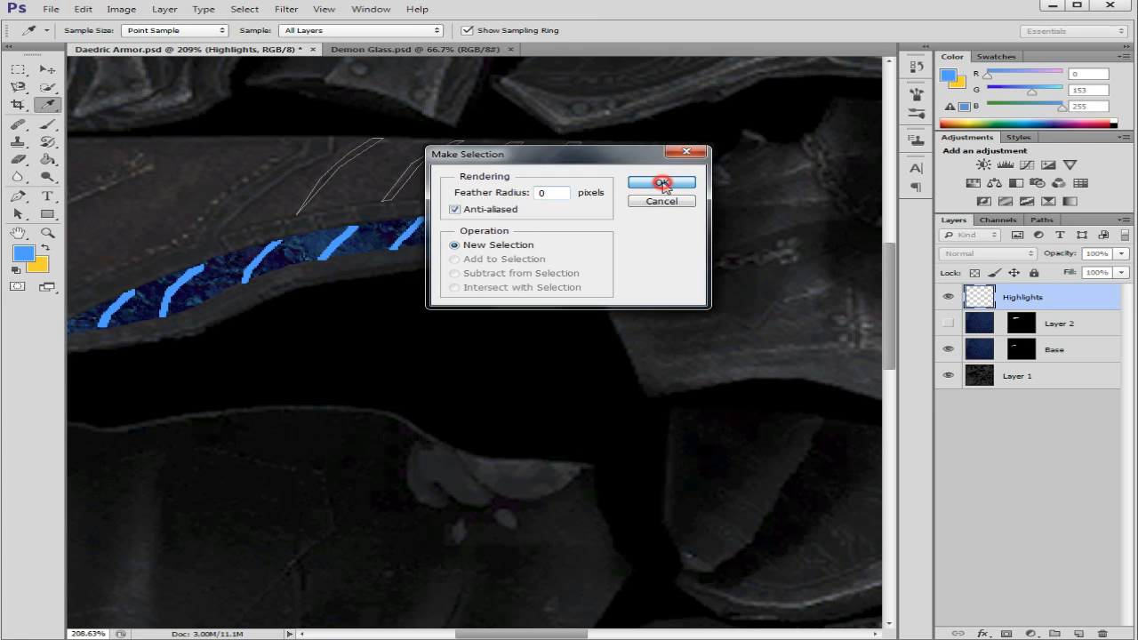
{"action": "left_click", "coordinate": [47, 124]}
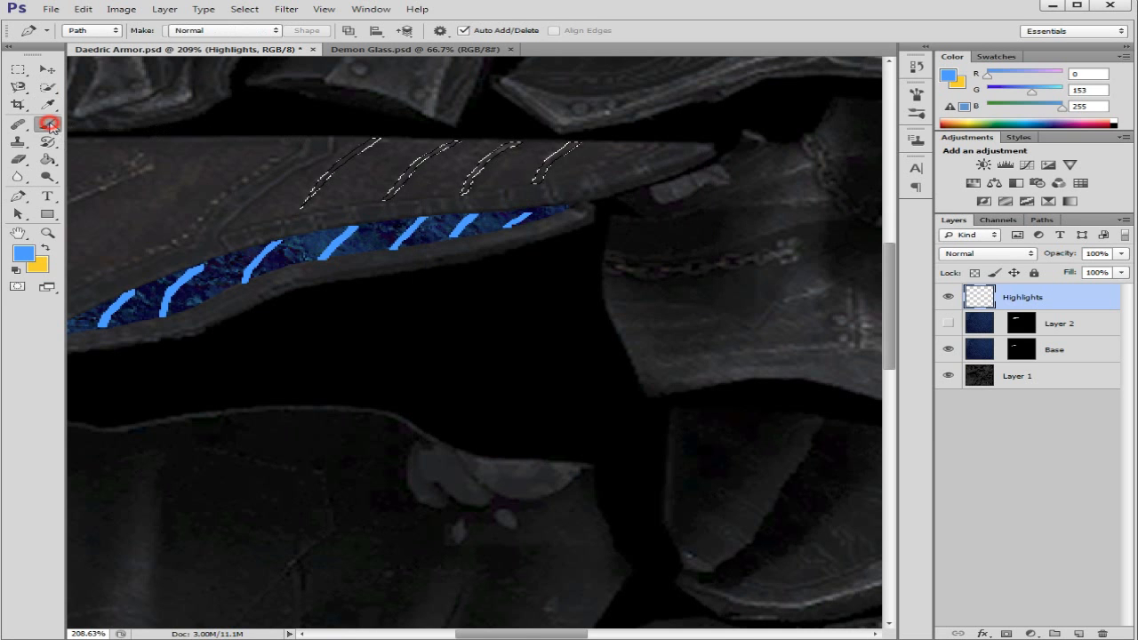
{"action": "left_click_drag", "start_coordinate": [265, 174], "coordinate": [530, 156]}
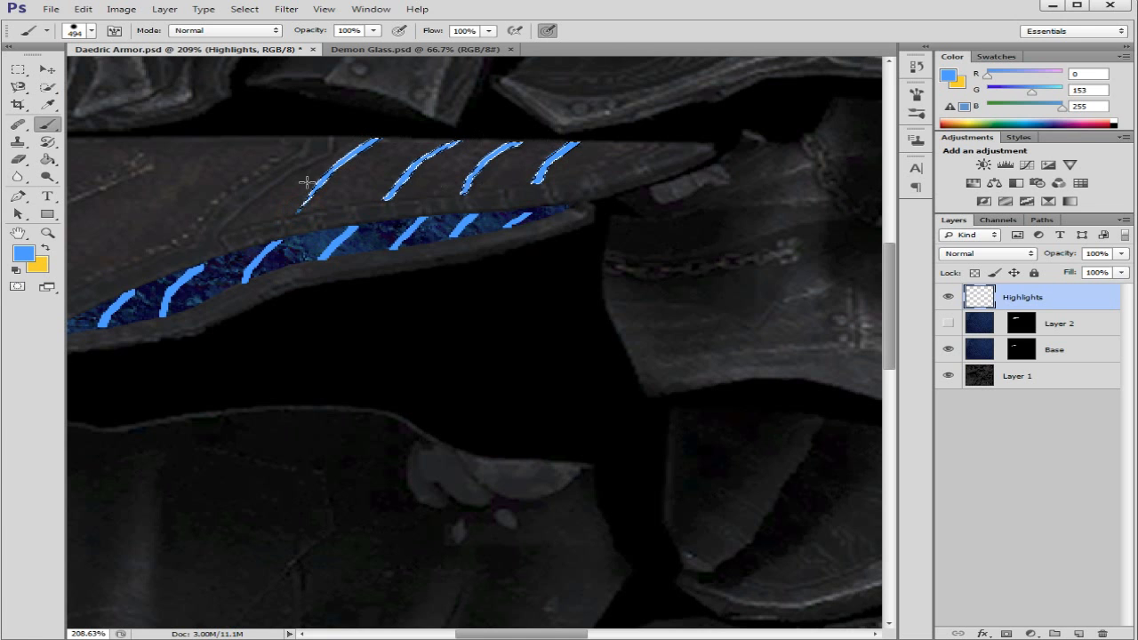
{"action": "left_click", "coordinate": [244, 9]}
{"action": "left_click", "coordinate": [266, 39]}
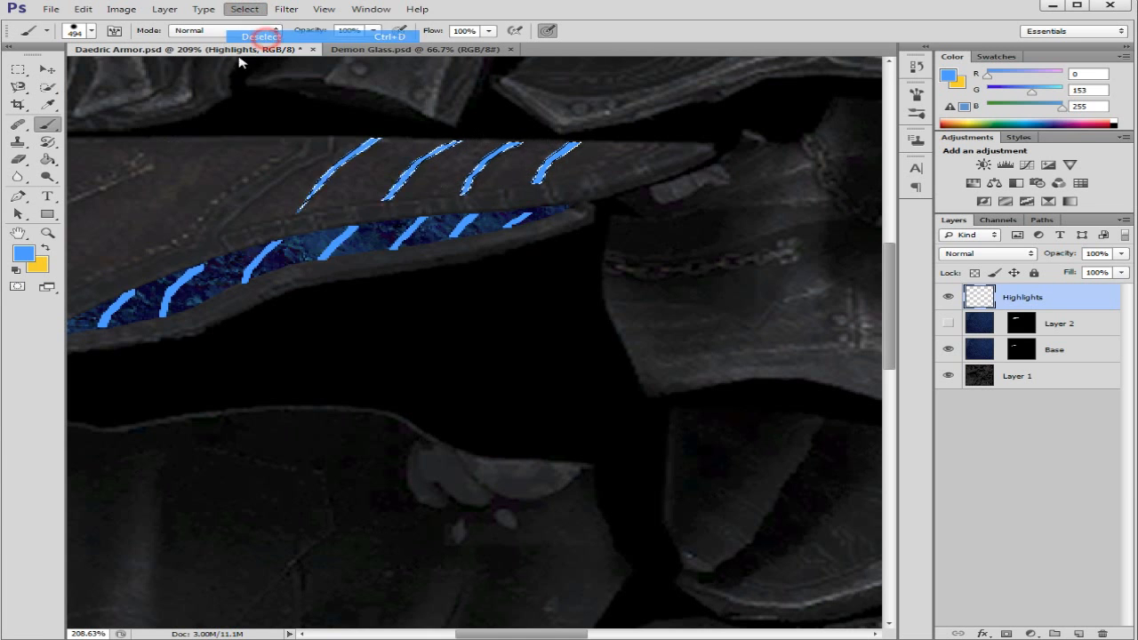
Step: Show Layer 2 again and check the blue stripes against the rest of the armor texture
{"action": "left_click", "coordinate": [17, 196]}
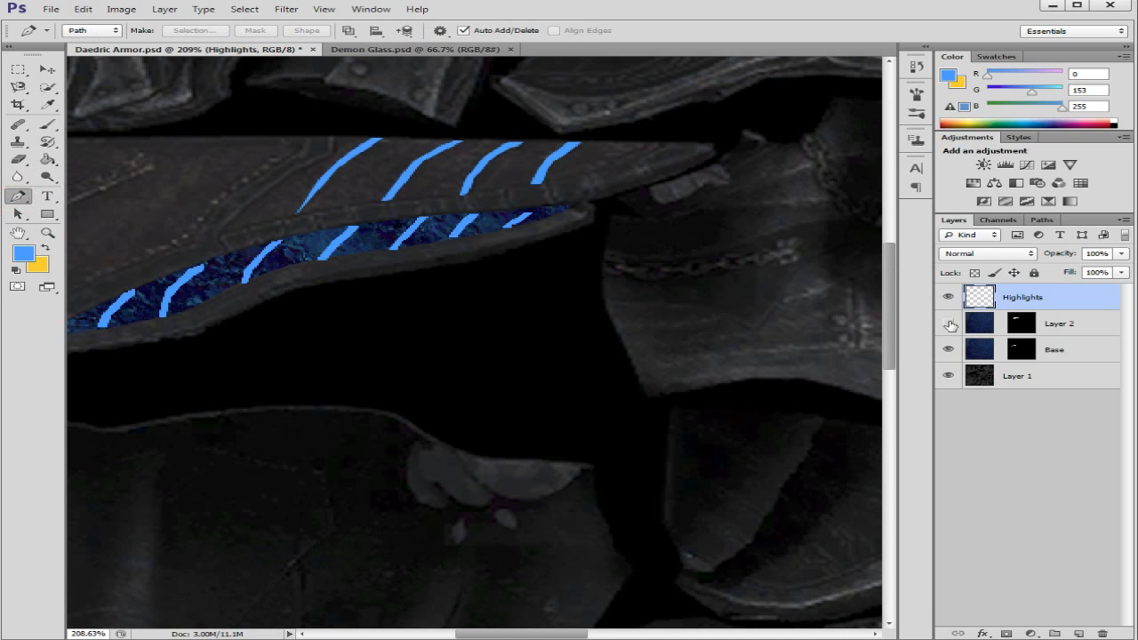
{"action": "left_click", "coordinate": [949, 323]}
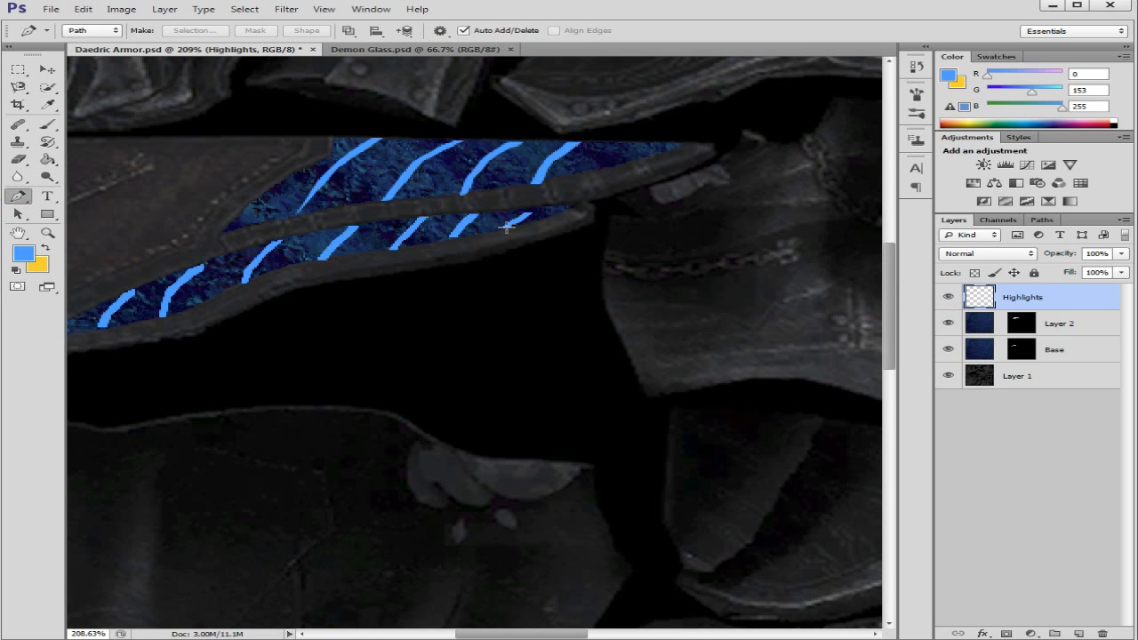
{"action": "scroll", "coordinate": [622, 216], "scroll_direction": "down", "scroll_amount": 6}
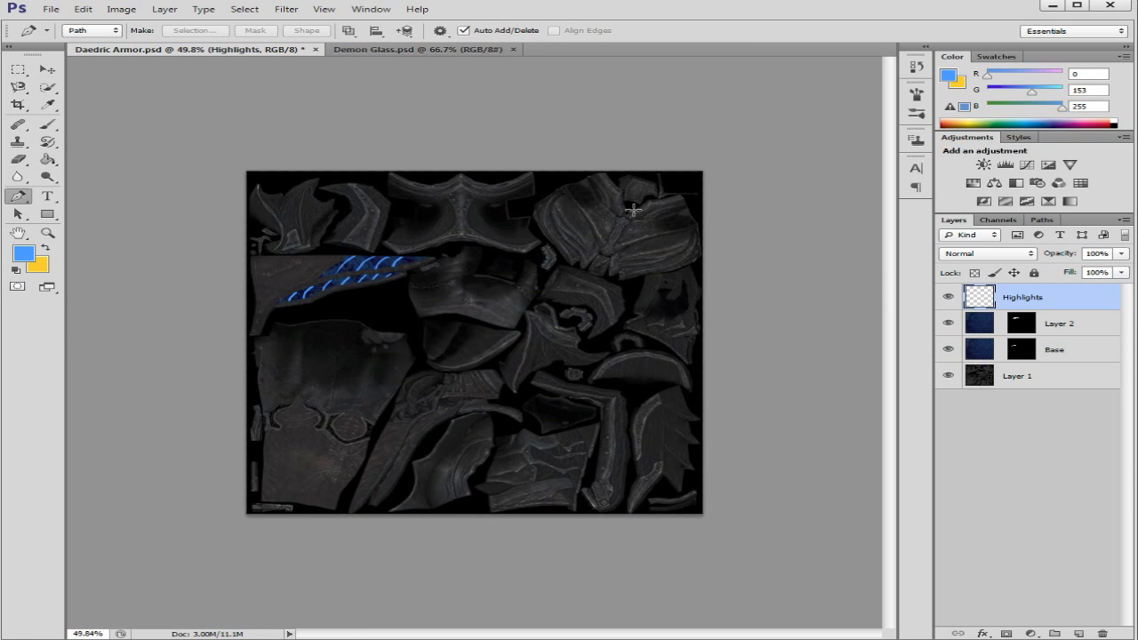
{"action": "scroll", "coordinate": [473, 281], "scroll_direction": "up", "scroll_amount": 4}
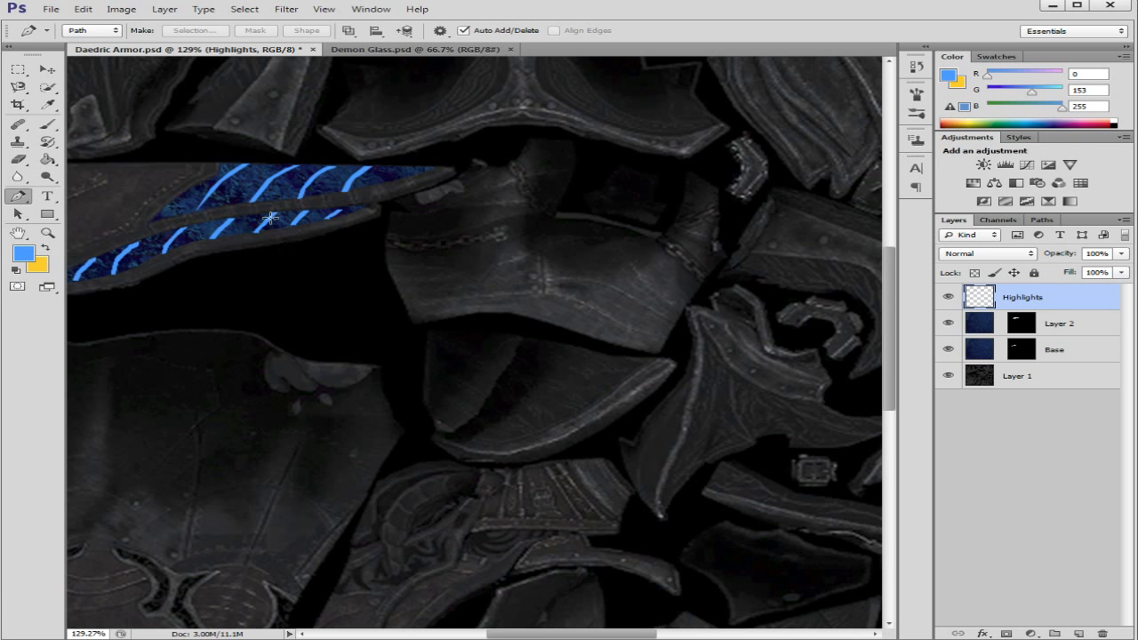
{"action": "scroll", "coordinate": [270, 217], "scroll_direction": "down", "scroll_amount": 3}
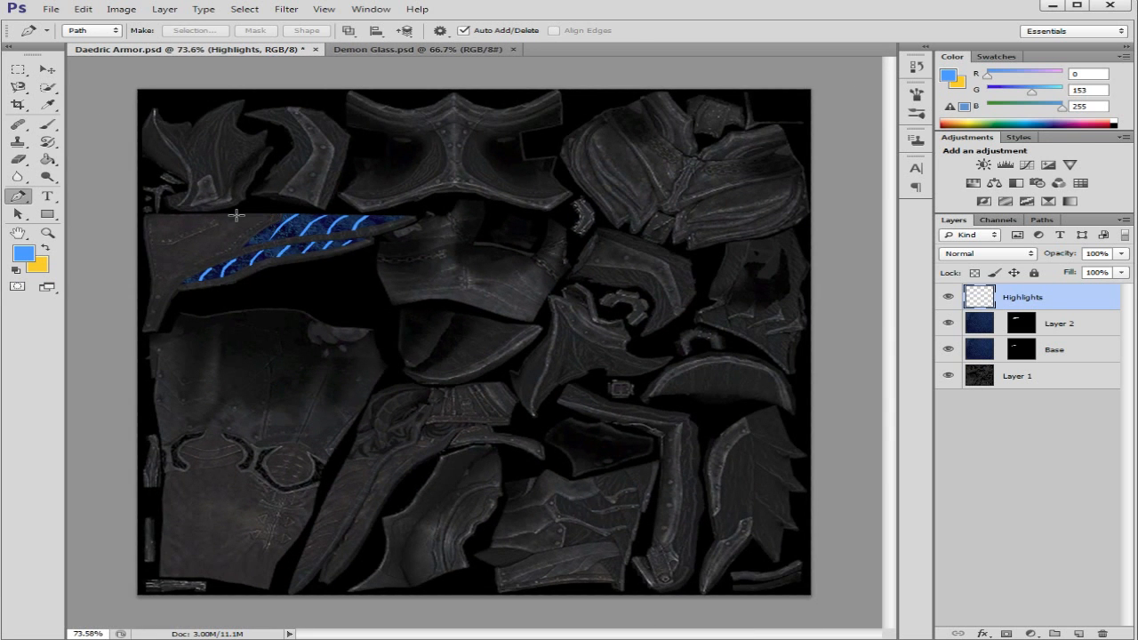
{"action": "scroll", "coordinate": [236, 215], "scroll_direction": "up", "scroll_amount": 3}
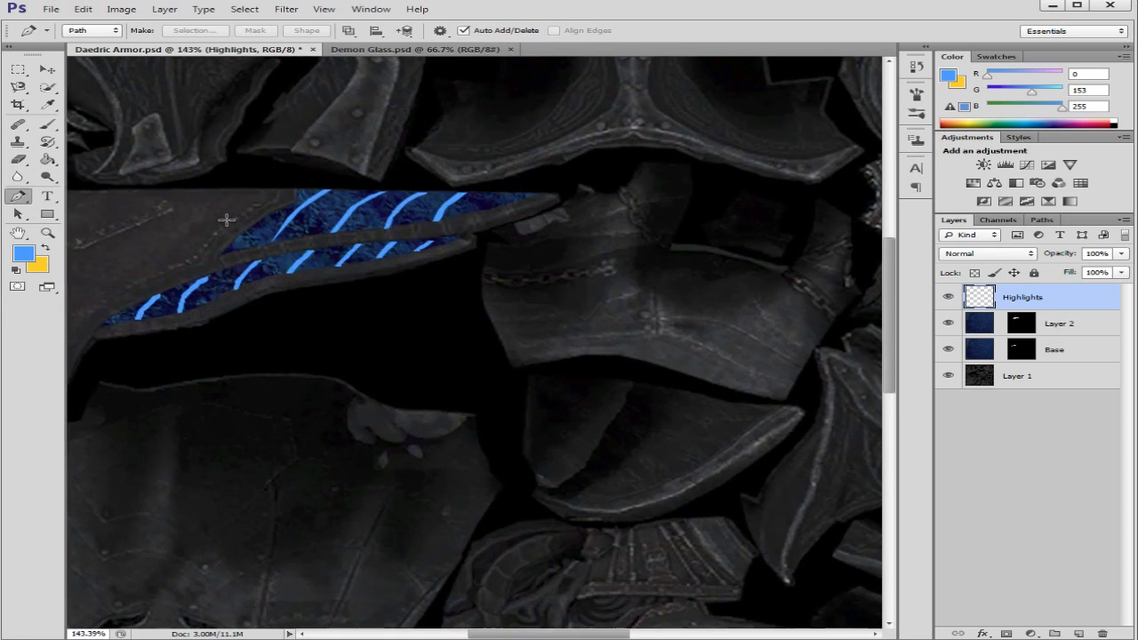
{"action": "scroll", "coordinate": [227, 220], "scroll_direction": "down", "scroll_amount": 1}
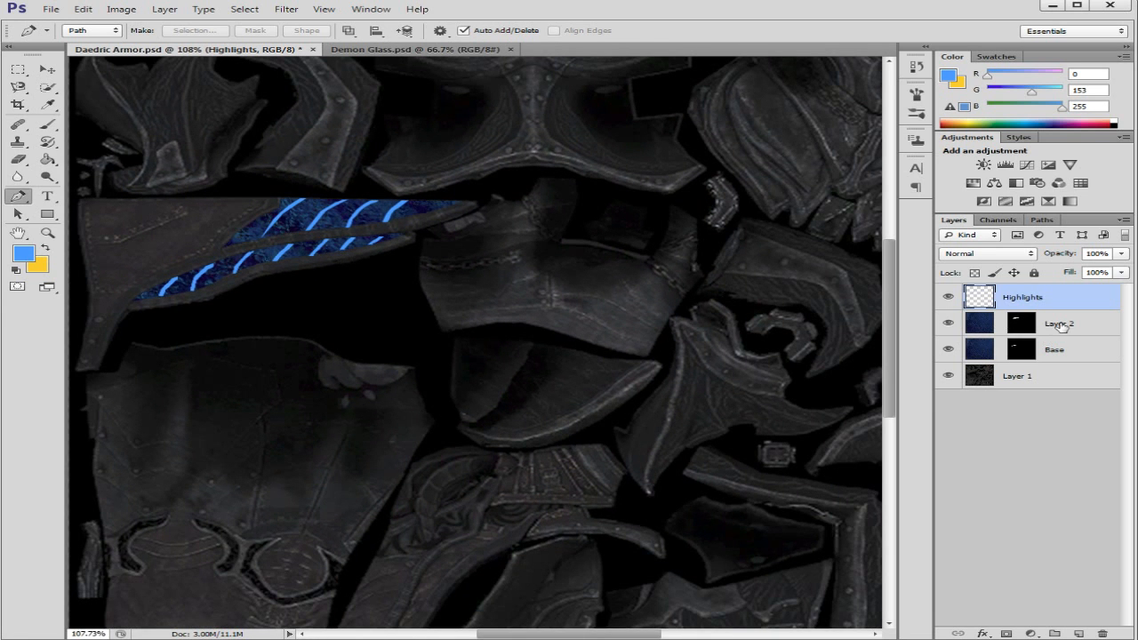
Step: Make Layer 2 the active layer and inspect the untextured area beside the blue stripes
{"action": "left_click", "coordinate": [1061, 326]}
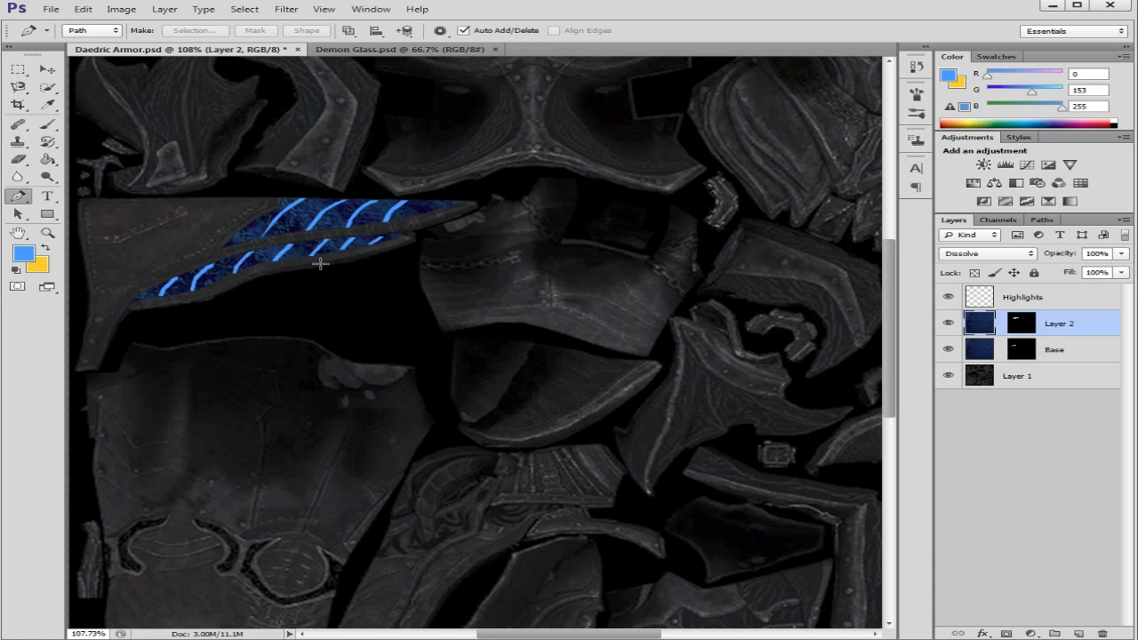
{"action": "scroll", "coordinate": [318, 263], "scroll_direction": "down", "scroll_amount": 5}
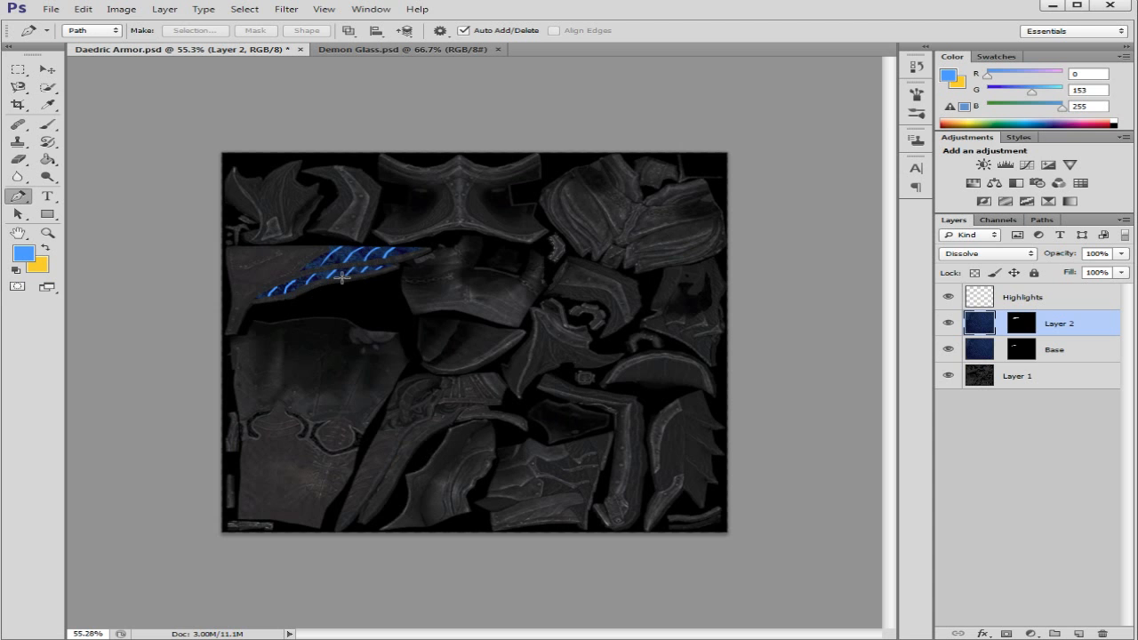
{"action": "scroll", "coordinate": [342, 277], "scroll_direction": "up", "scroll_amount": 5}
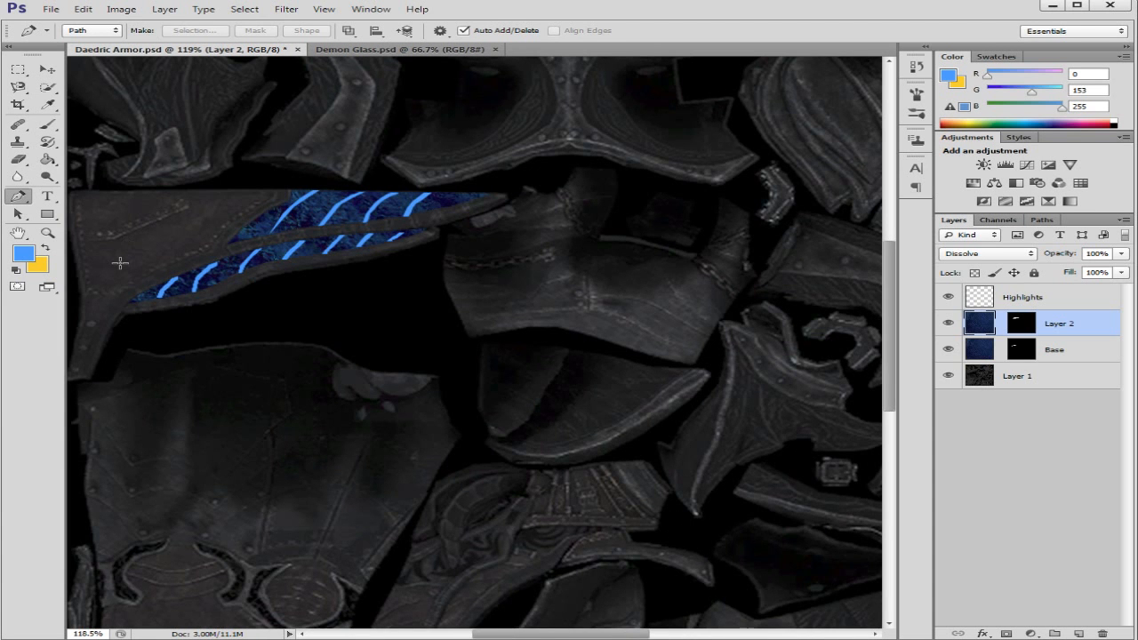
{"action": "scroll", "coordinate": [119, 258], "scroll_direction": "up", "scroll_amount": 2}
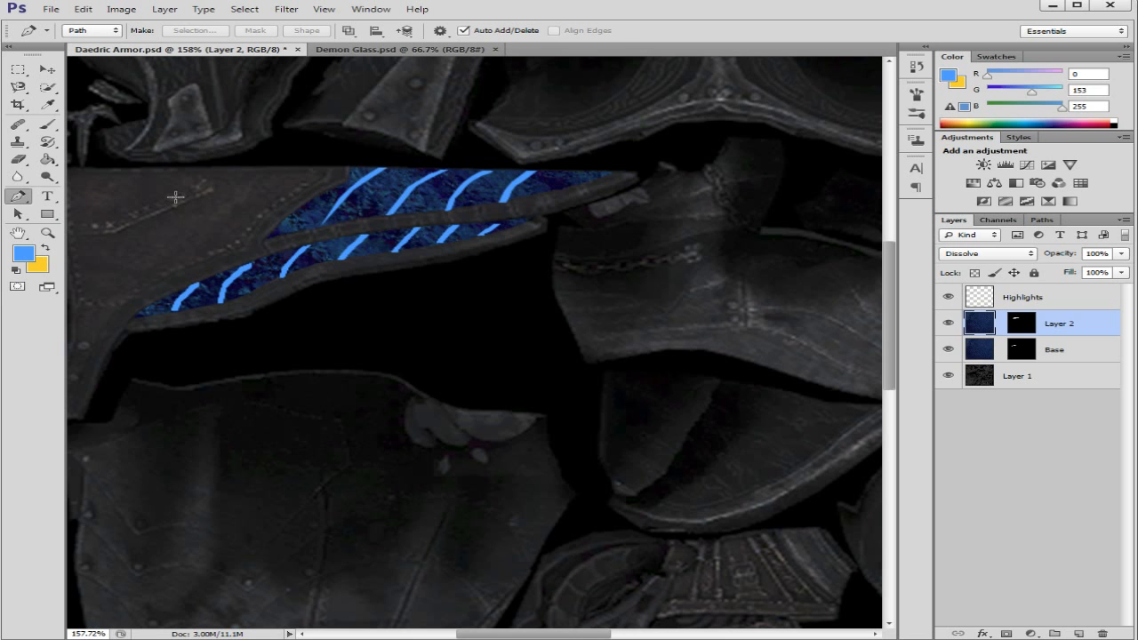
Step: Examine how the blue texture runs along both sides of the curved, riveted armor piece
{"action": "scroll", "coordinate": [172, 202], "scroll_direction": "down", "scroll_amount": 2}
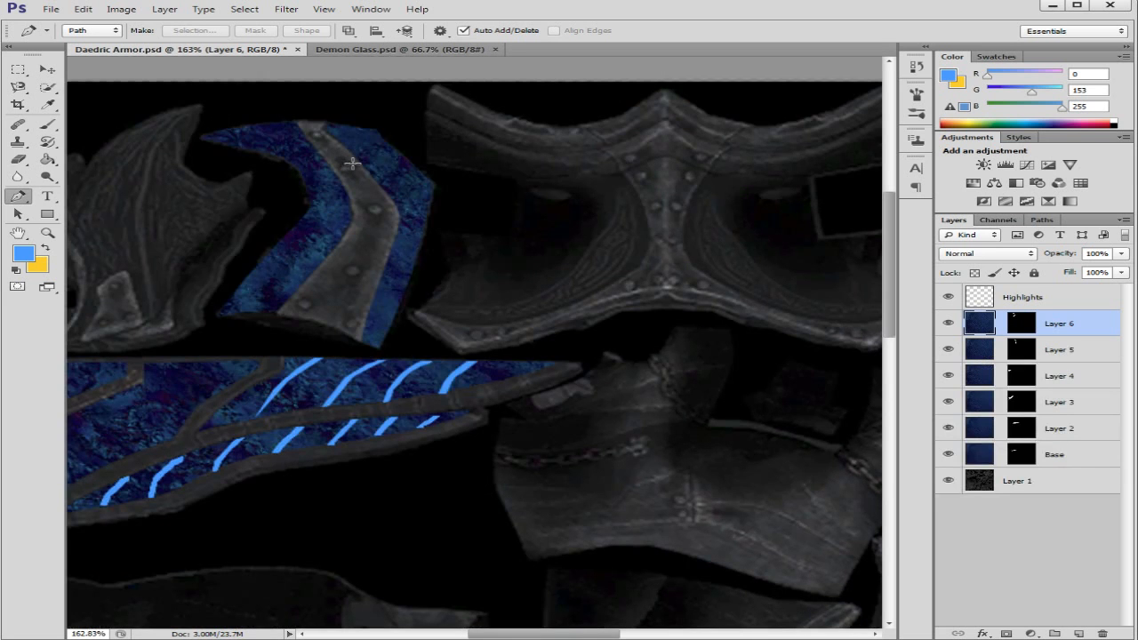
{"action": "scroll", "coordinate": [347, 158], "scroll_direction": "down", "scroll_amount": 3}
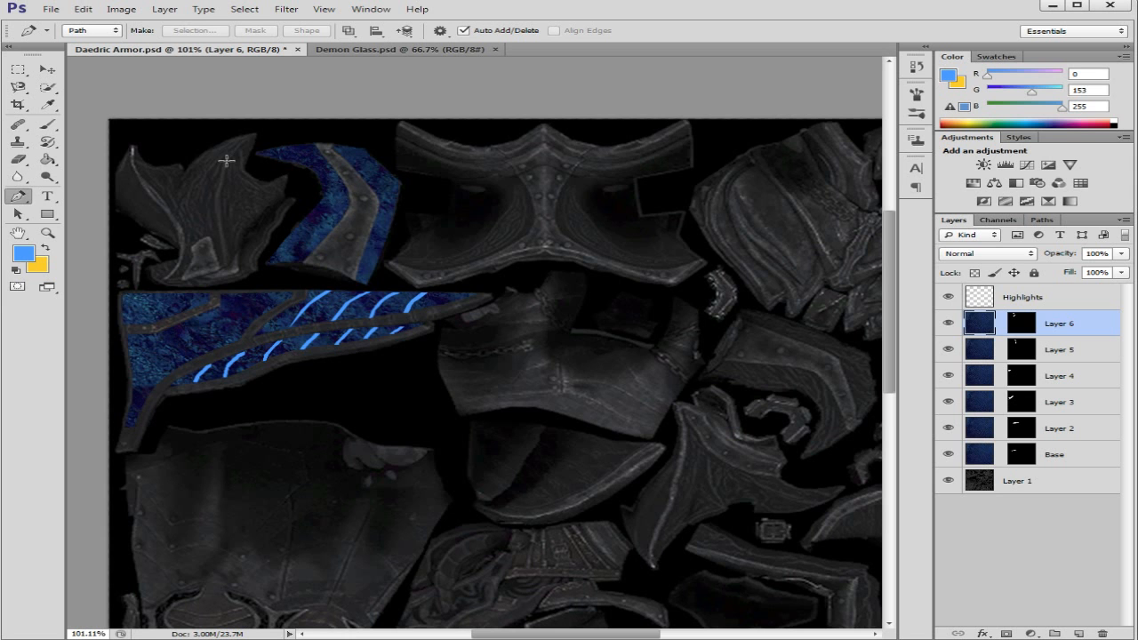
{"action": "scroll", "coordinate": [242, 160], "scroll_direction": "up", "scroll_amount": 2}
{"action": "scroll", "coordinate": [300, 167], "scroll_direction": "up", "scroll_amount": 3}
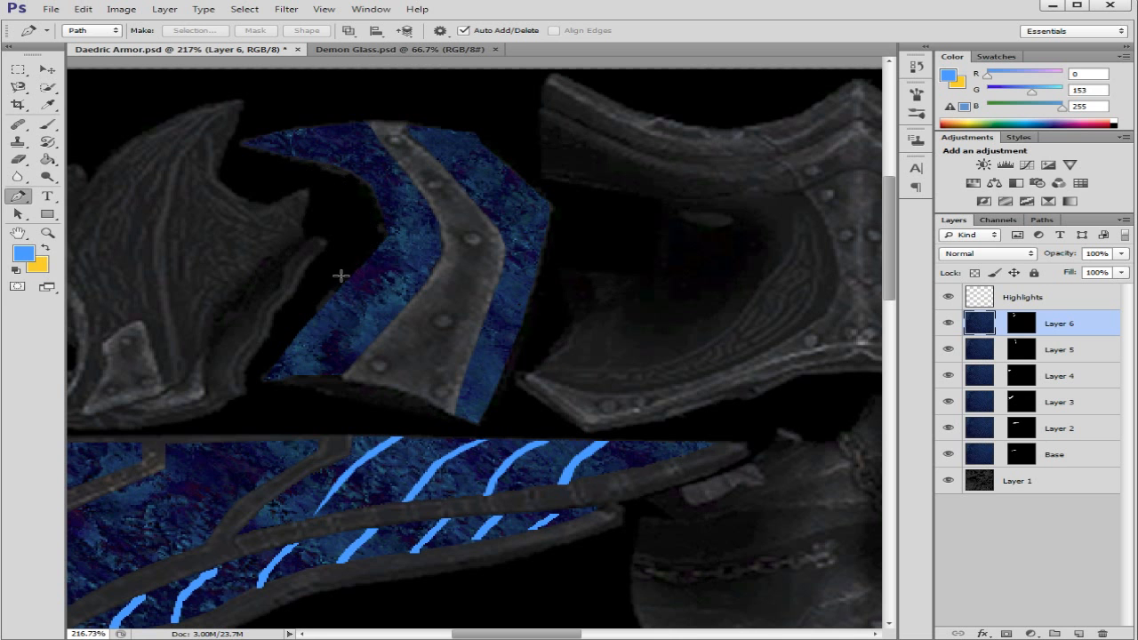
{"action": "scroll", "coordinate": [349, 254], "scroll_direction": "down", "scroll_amount": 2}
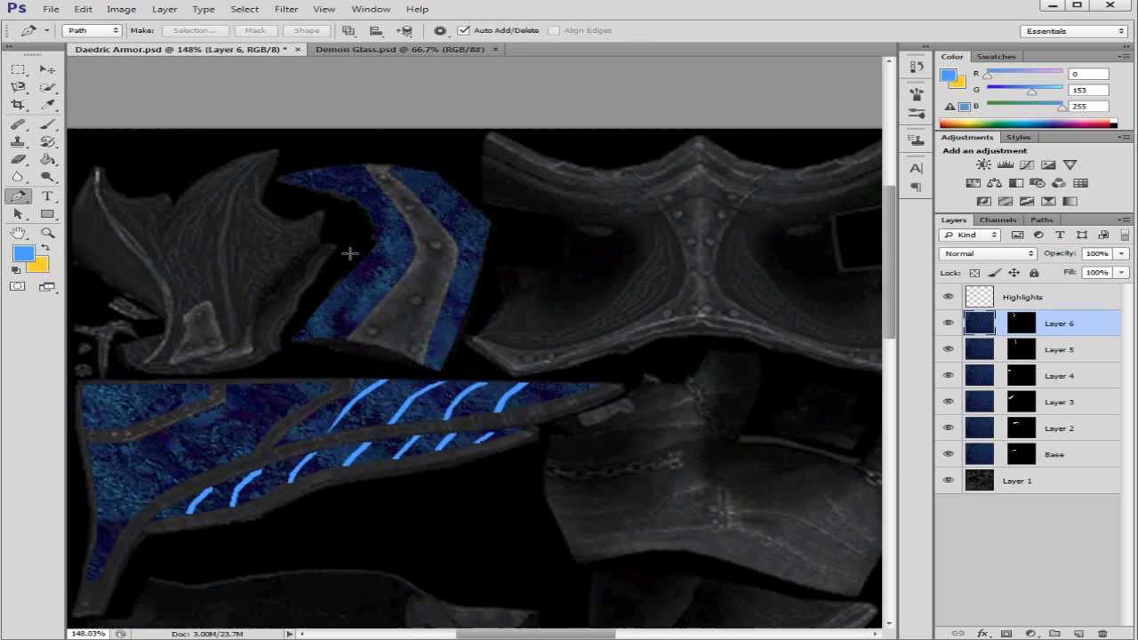
{"action": "scroll", "coordinate": [350, 253], "scroll_direction": "down", "scroll_amount": 1}
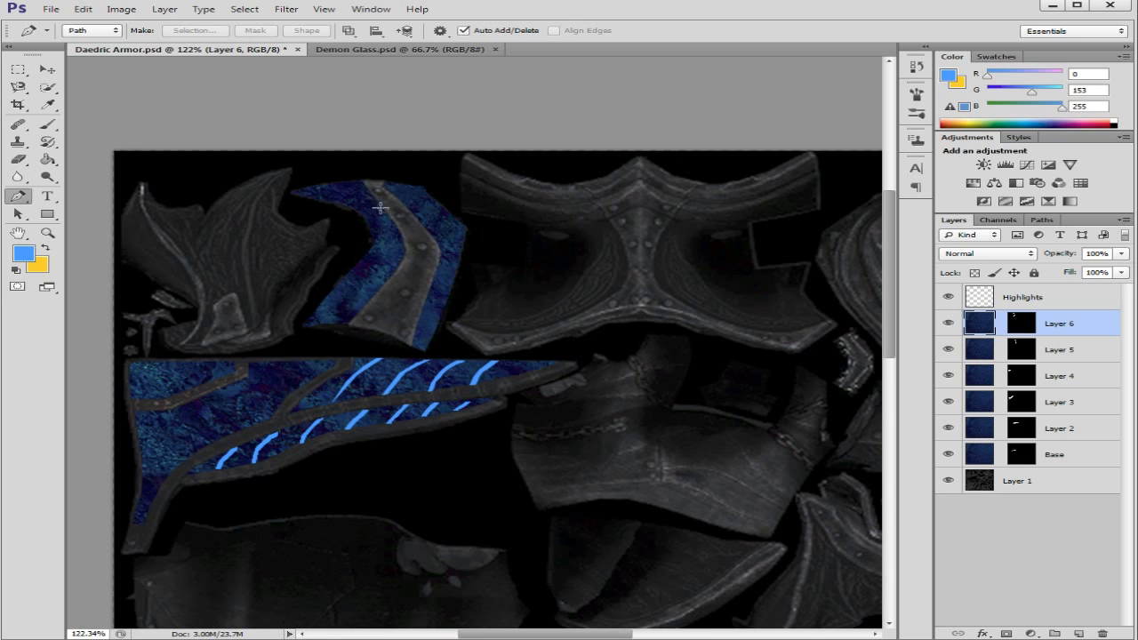
Step: Rotate the blue texture on Layer 5 clockwise with Free Transform, keeping its mask in place
{"action": "left_click", "coordinate": [1087, 356]}
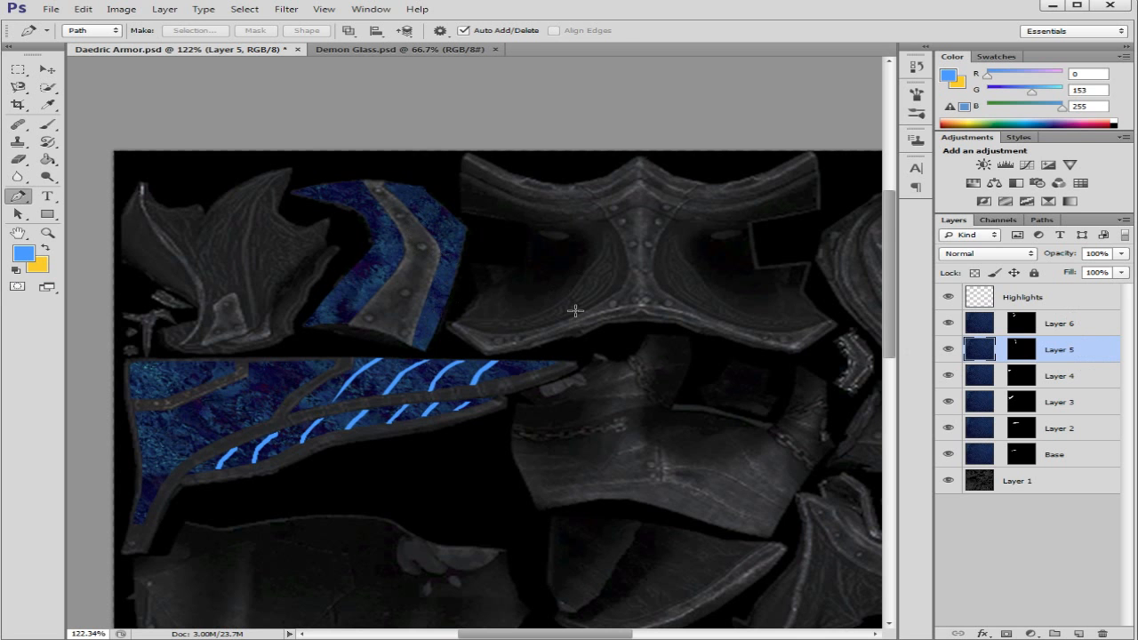
{"action": "scroll", "coordinate": [681, 263], "scroll_direction": "down", "scroll_amount": 4}
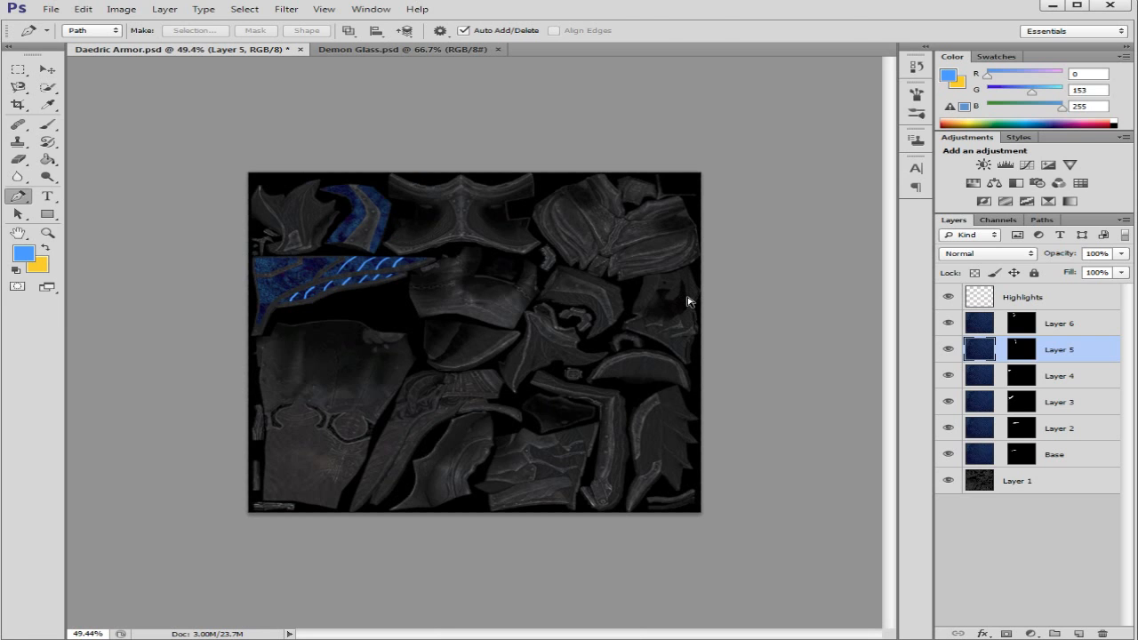
{"action": "key", "text": "ctrl+t"}
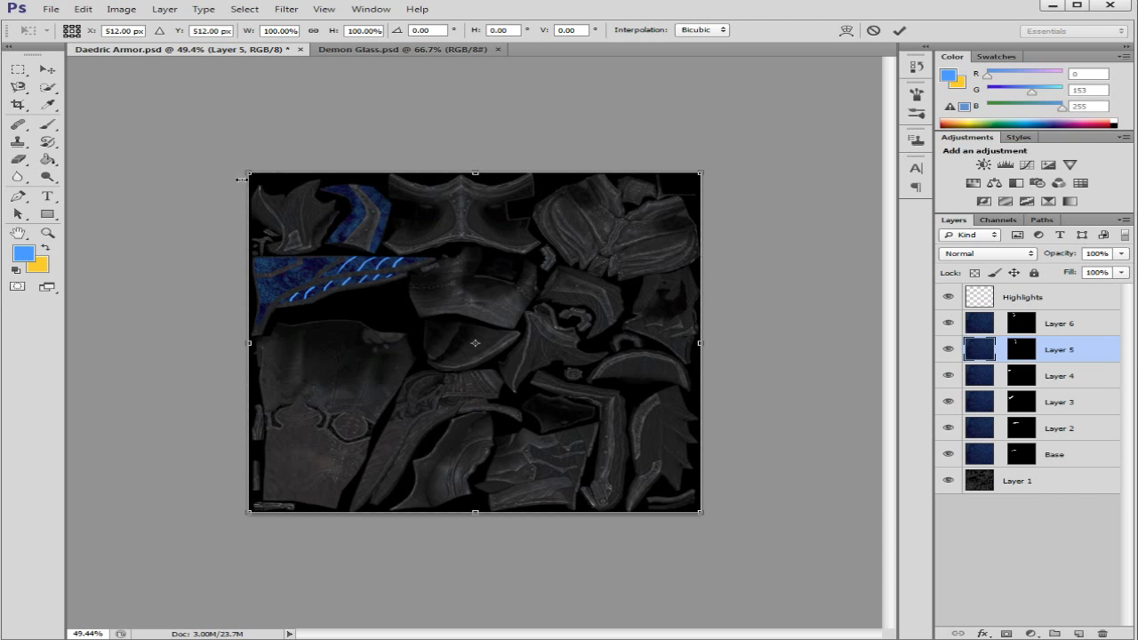
{"action": "scroll", "coordinate": [276, 153], "scroll_direction": "up", "scroll_amount": 1}
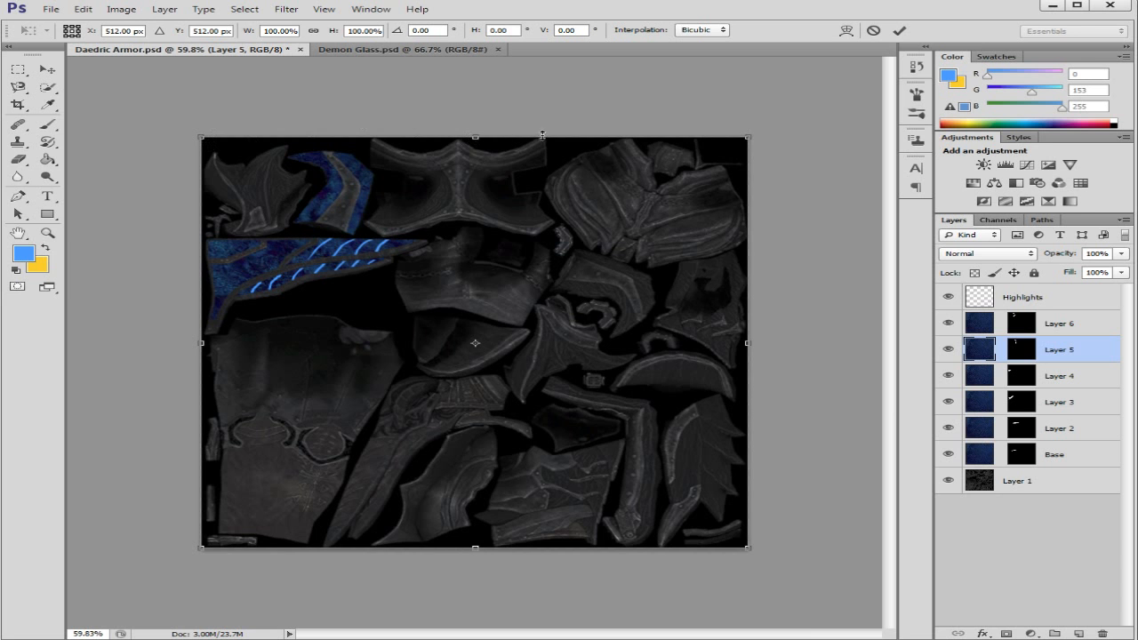
{"action": "scroll", "coordinate": [692, 134], "scroll_direction": "up", "scroll_amount": 2}
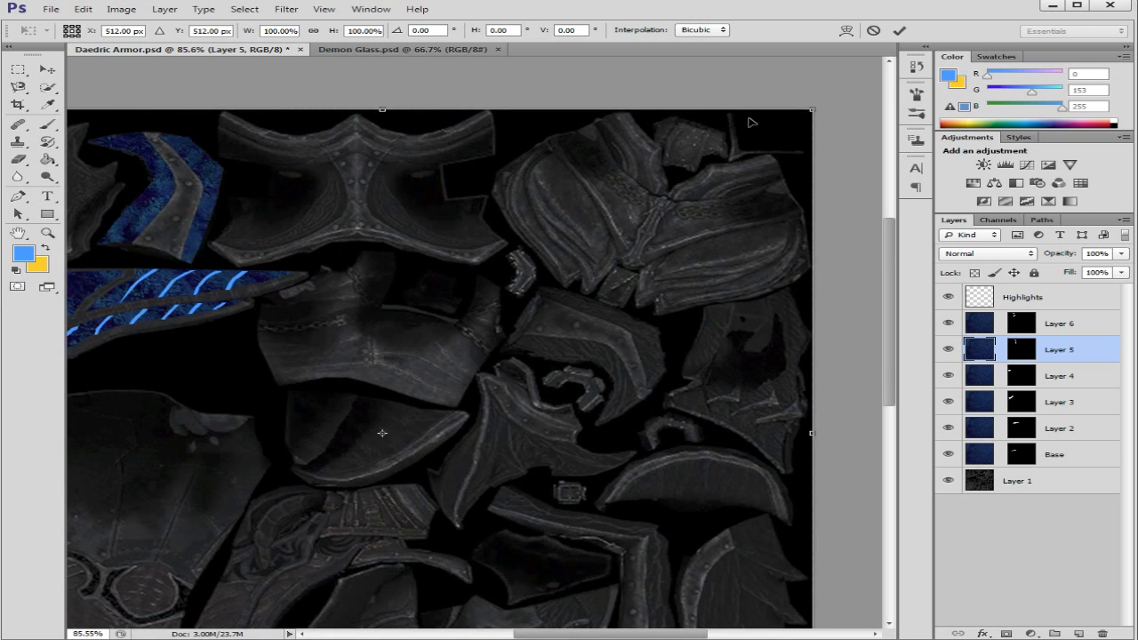
{"action": "scroll", "coordinate": [749, 120], "scroll_direction": "down", "scroll_amount": 2}
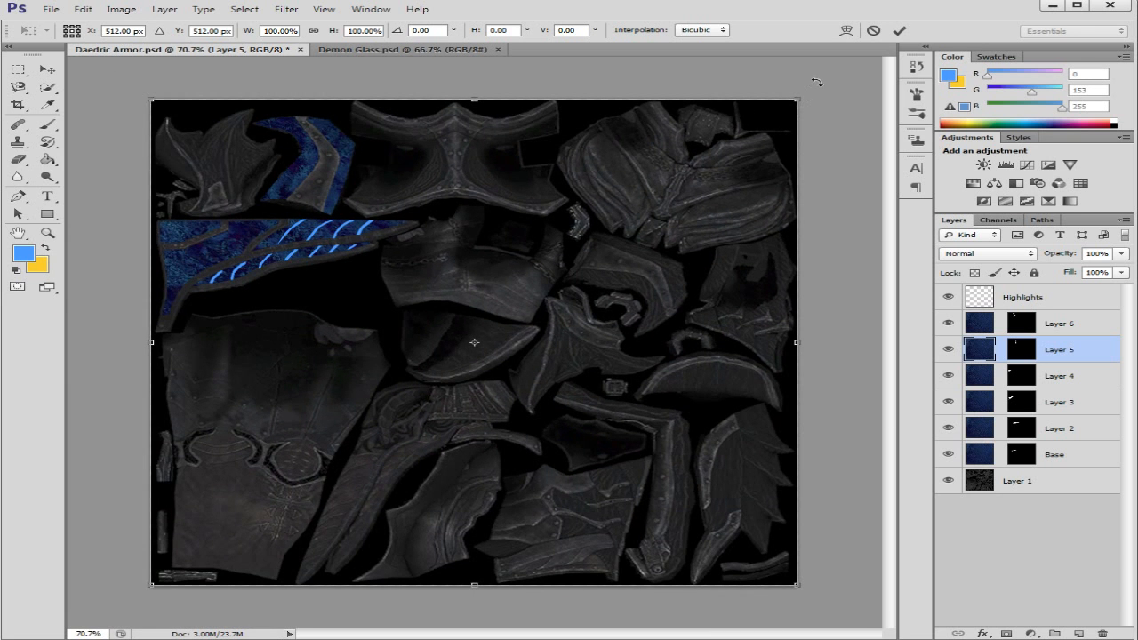
{"action": "left_click_drag", "start_coordinate": [817, 82], "coordinate": [839, 249]}
{"action": "left_click", "coordinate": [899, 30]}
{"action": "key", "text": "p"}
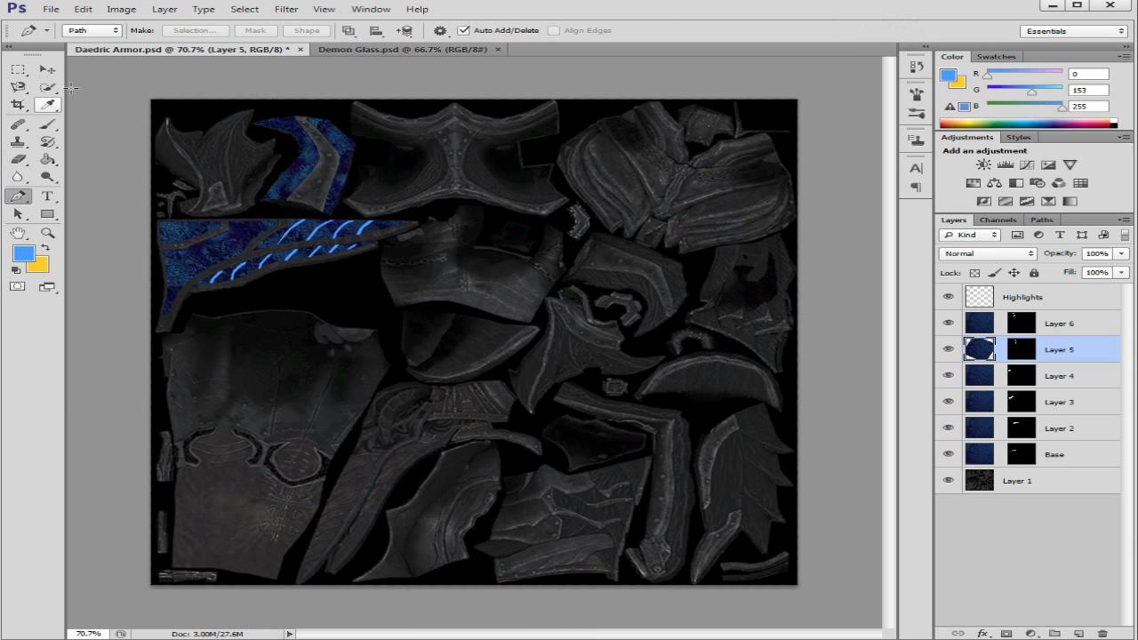
Step: Reposition the blue textures of Layer 5 and Layer 6 inside their masks on the curved armor piece
{"action": "left_click", "coordinate": [46, 75]}
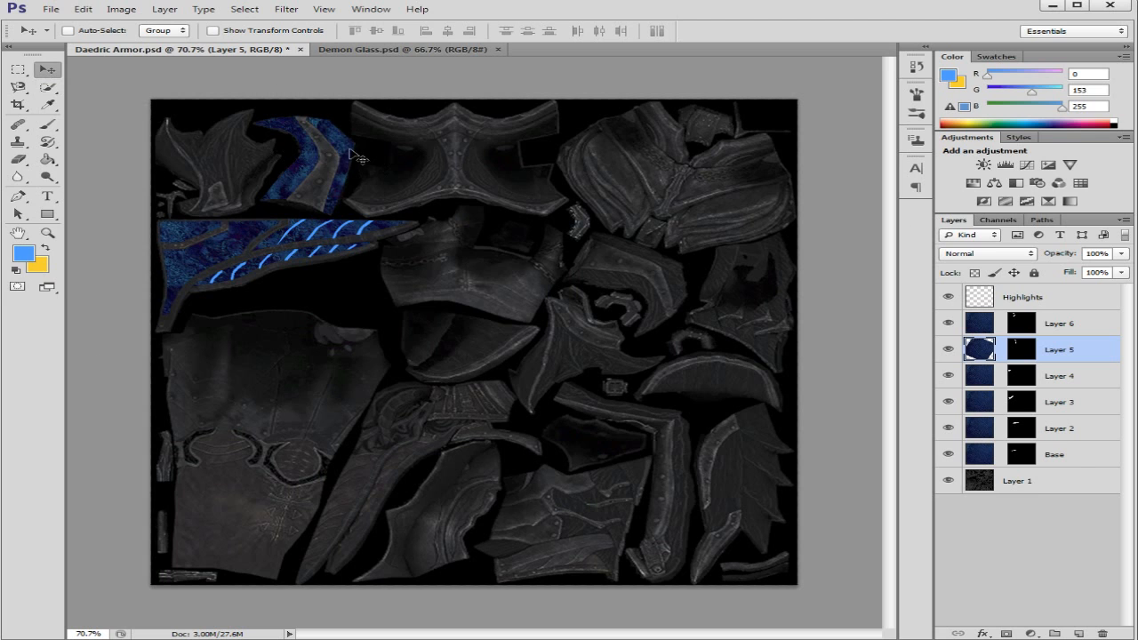
{"action": "left_click_drag", "start_coordinate": [347, 145], "coordinate": [373, 138]}
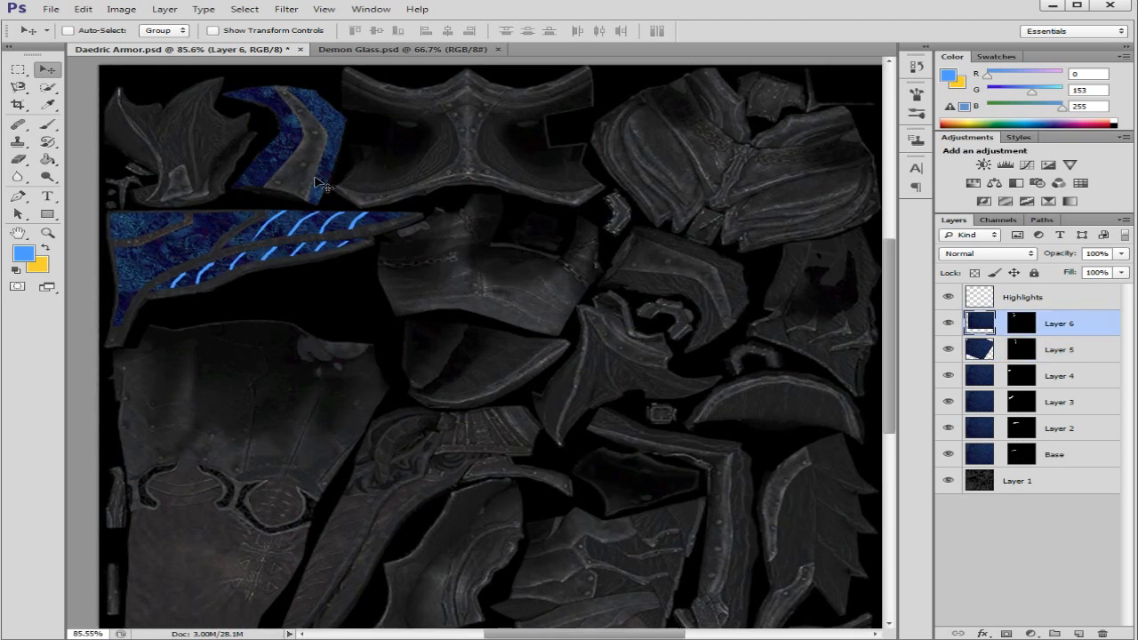
{"action": "left_click_drag", "start_coordinate": [271, 151], "coordinate": [238, 181]}
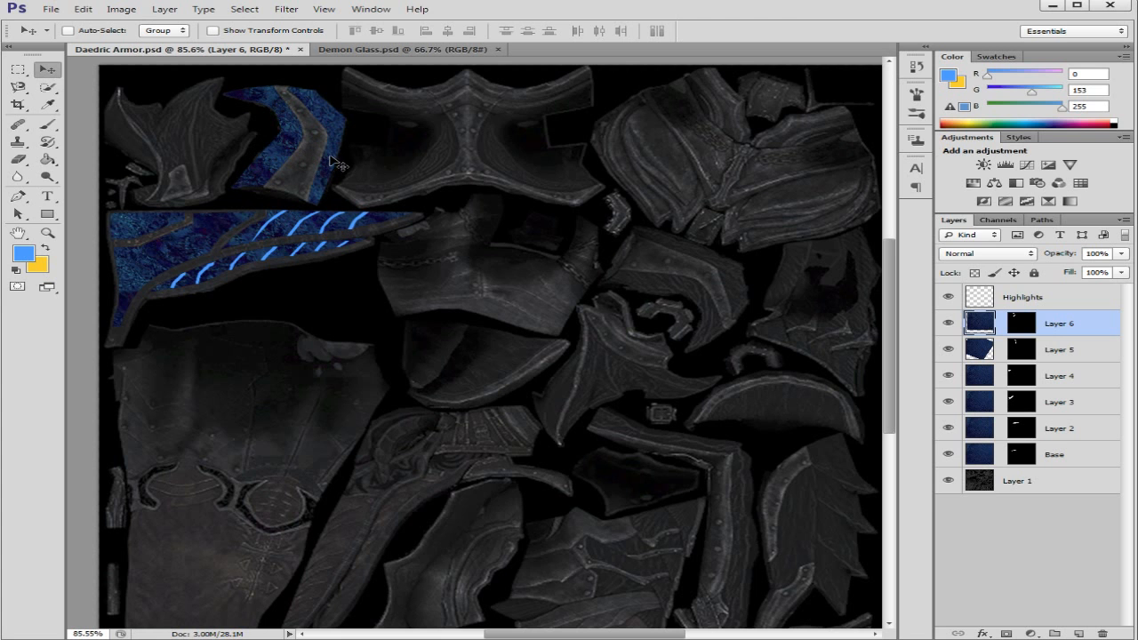
{"action": "scroll", "coordinate": [337, 149], "scroll_direction": "down", "scroll_amount": 3}
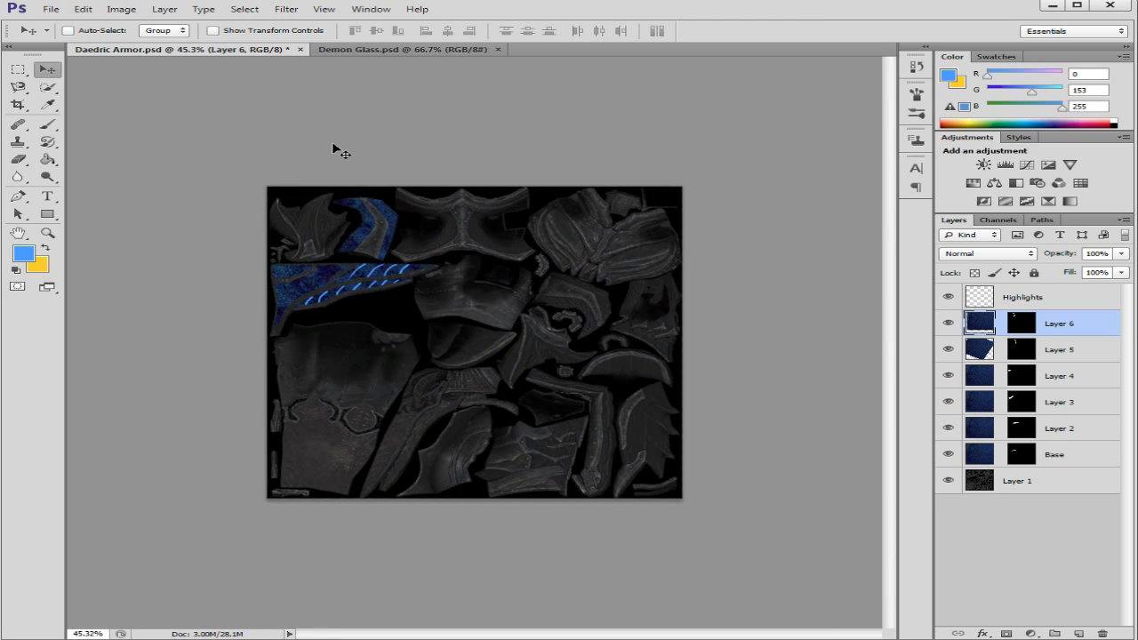
Step: Scale Layer 6's blue texture down to about 63.87% with Free Transform and reposition it inside its mask on the curved armor piece
{"action": "key", "text": "ctrl+t"}
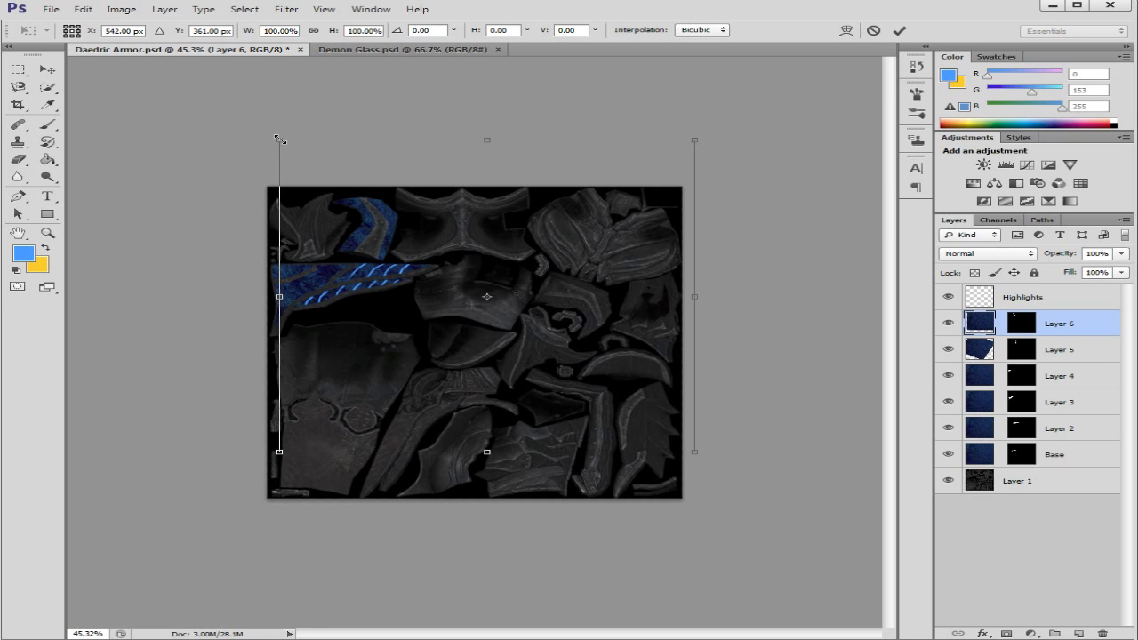
{"action": "left_click_drag", "start_coordinate": [280, 140], "coordinate": [361, 190]}
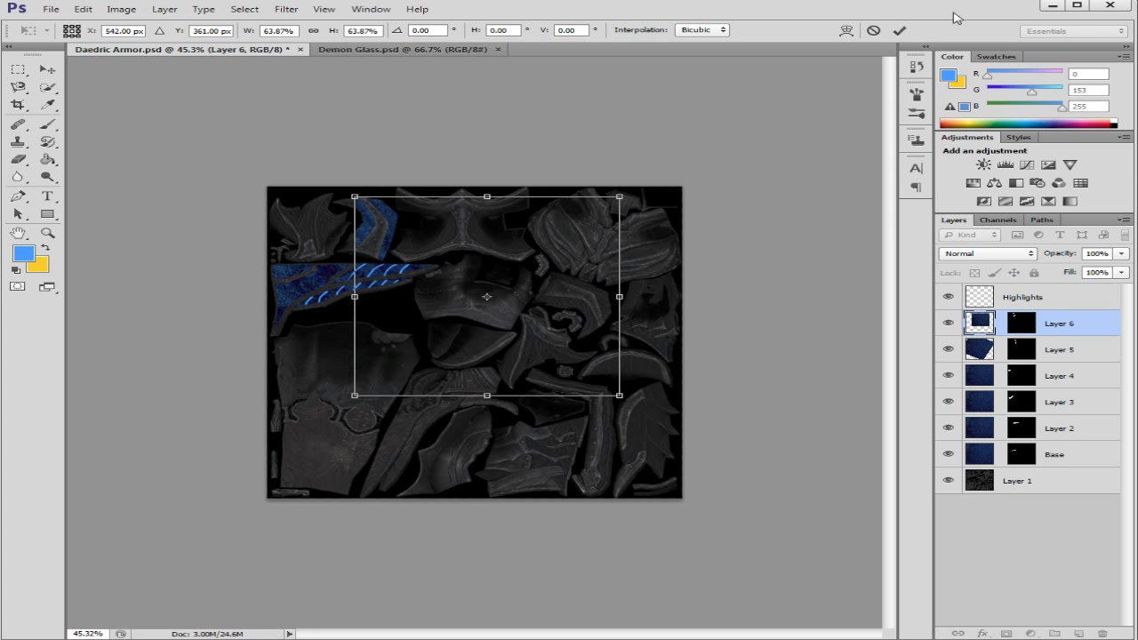
{"action": "left_click", "coordinate": [905, 29]}
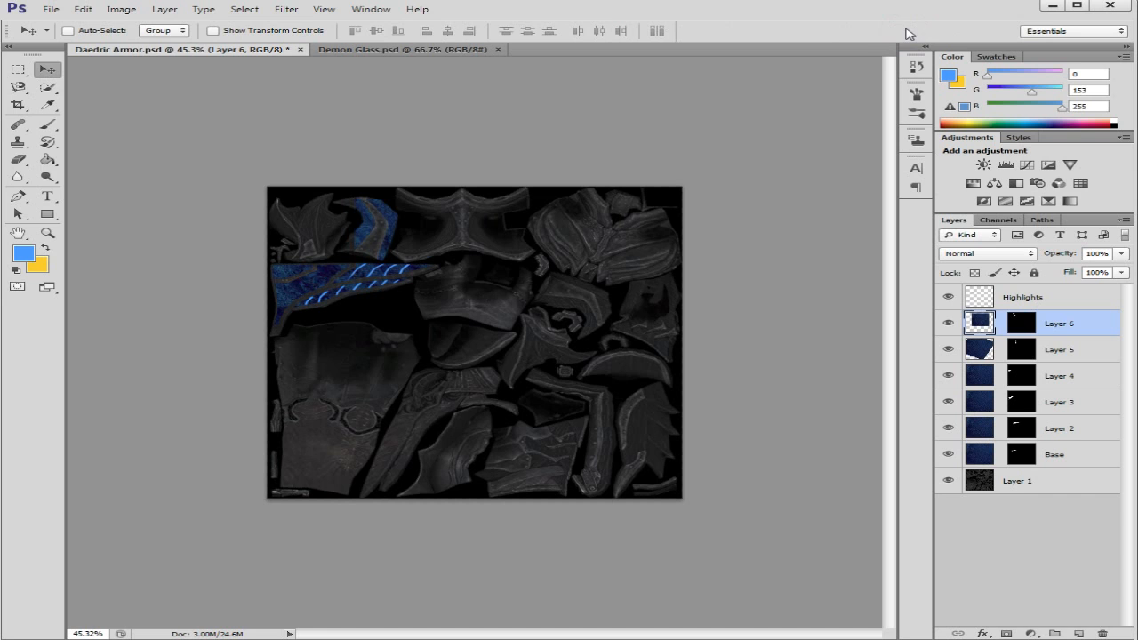
{"action": "left_click_drag", "start_coordinate": [366, 227], "coordinate": [318, 191]}
{"action": "scroll", "coordinate": [307, 209], "scroll_direction": "up", "scroll_amount": 3}
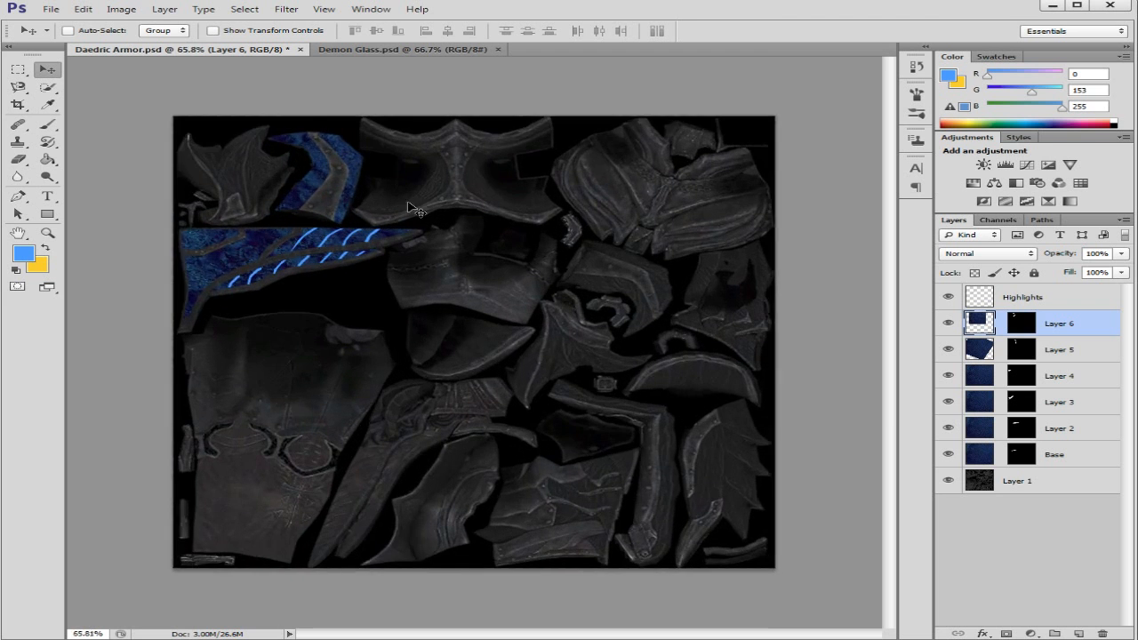
Step: Shrink Layer 6's blue texture by a further 57.03% and move it to cover the masked sides of the curved armor piece
{"action": "scroll", "coordinate": [316, 169], "scroll_direction": "down", "scroll_amount": 3}
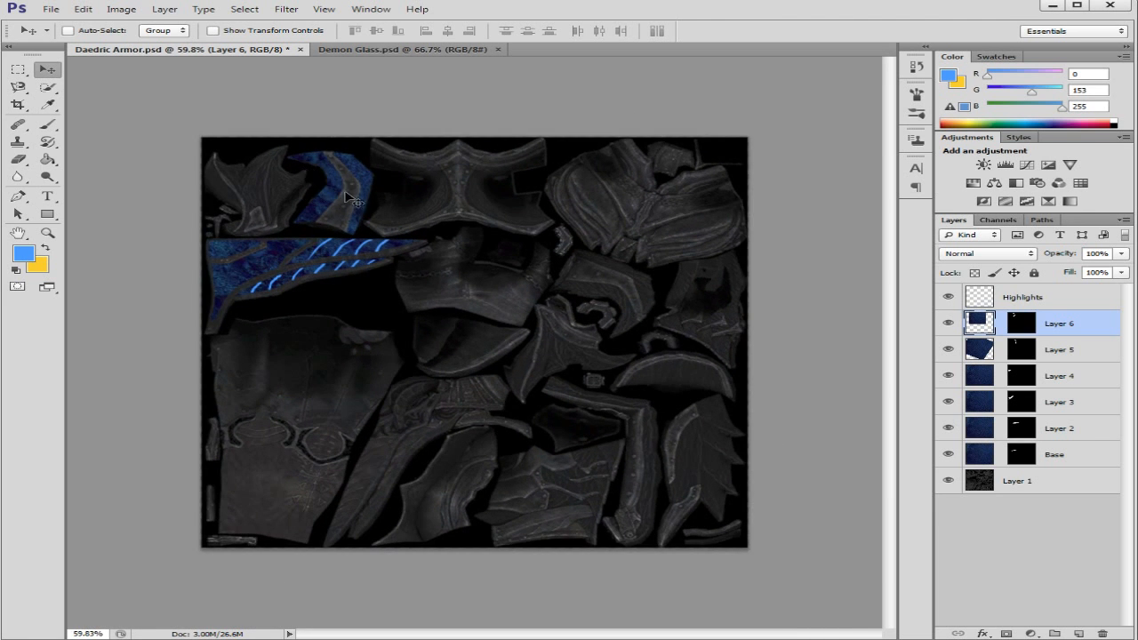
{"action": "key", "text": "ctrl+minus"}
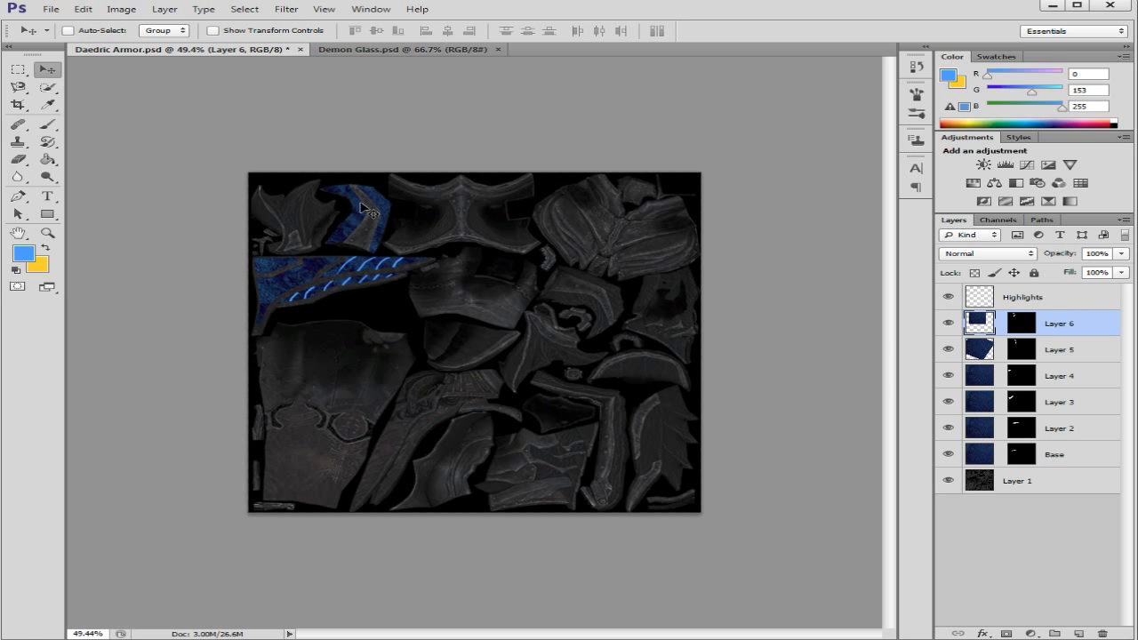
{"action": "key", "text": "ctrl+t"}
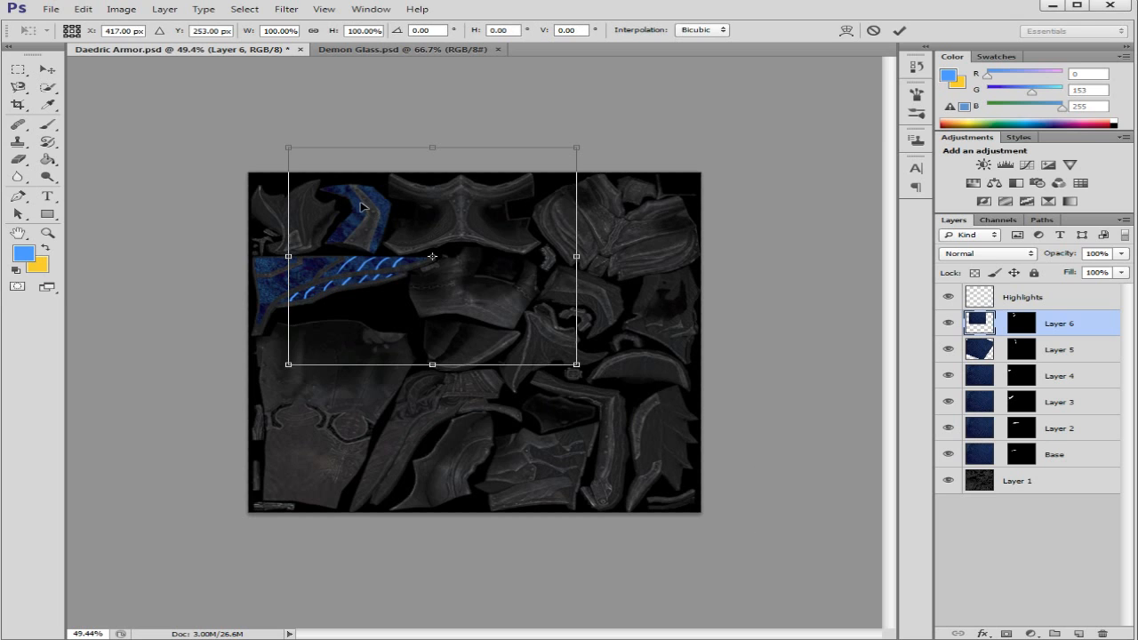
{"action": "left_click", "coordinate": [575, 148]}
{"action": "left_click_drag", "start_coordinate": [576, 148], "coordinate": [504, 186]}
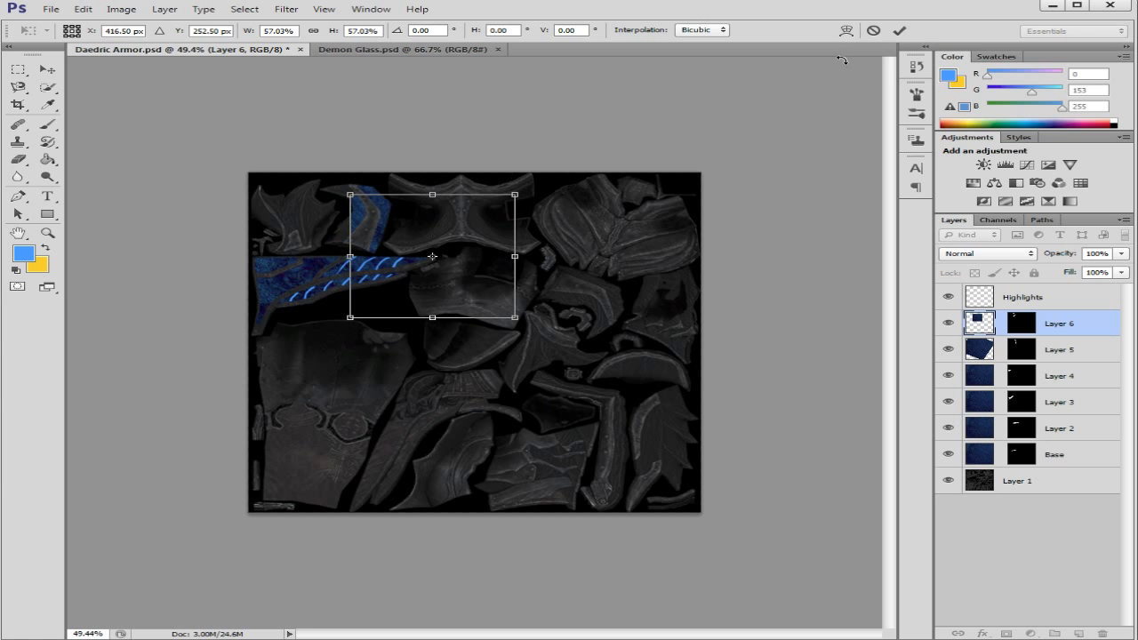
{"action": "left_click", "coordinate": [899, 30]}
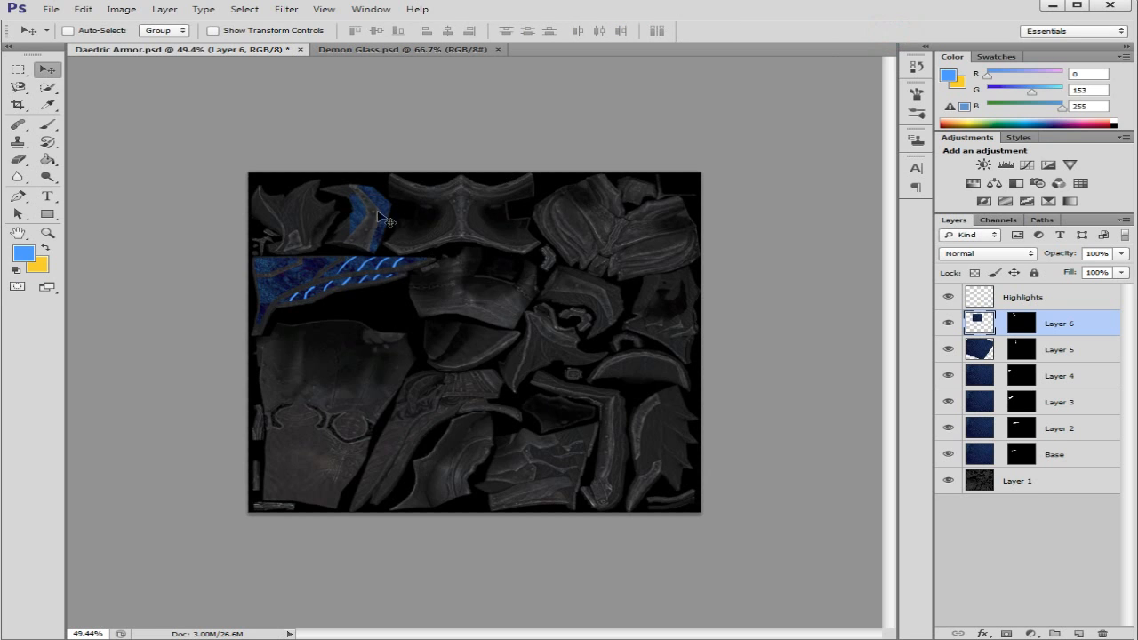
{"action": "mouse_move", "coordinate": [365, 224]}
{"action": "left_mouse_down"}
{"action": "mouse_move", "coordinate": [329, 210]}
{"action": "mouse_move", "coordinate": [349, 214]}
{"action": "left_mouse_up"}
{"action": "scroll", "coordinate": [365, 214], "scroll_direction": "up", "scroll_amount": 3}
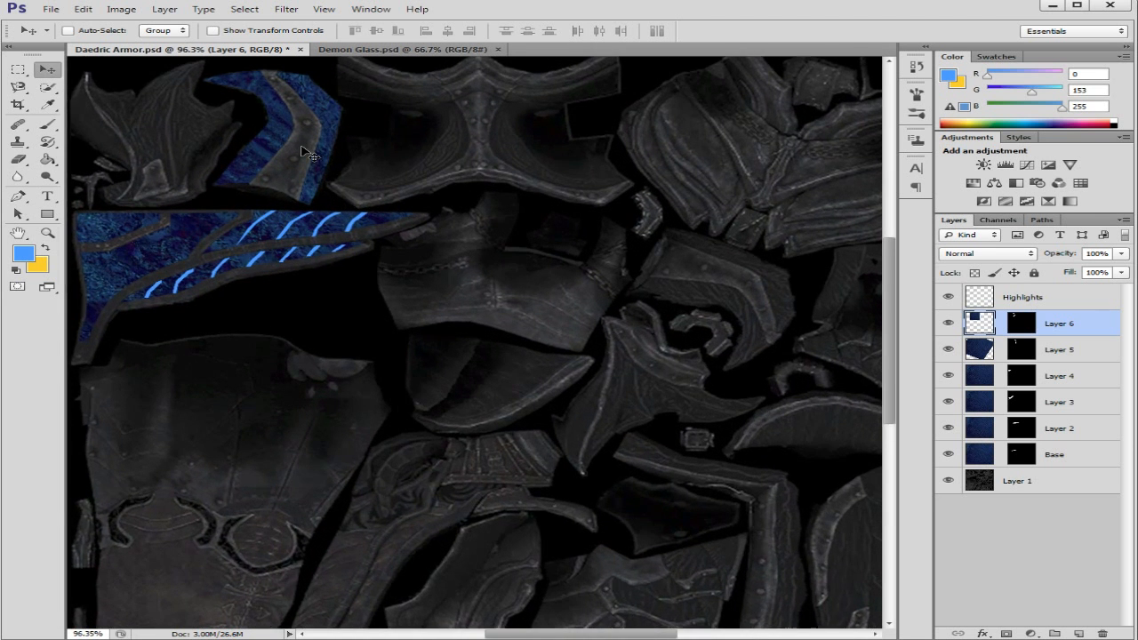
{"action": "scroll", "coordinate": [302, 153], "scroll_direction": "up", "scroll_amount": 1}
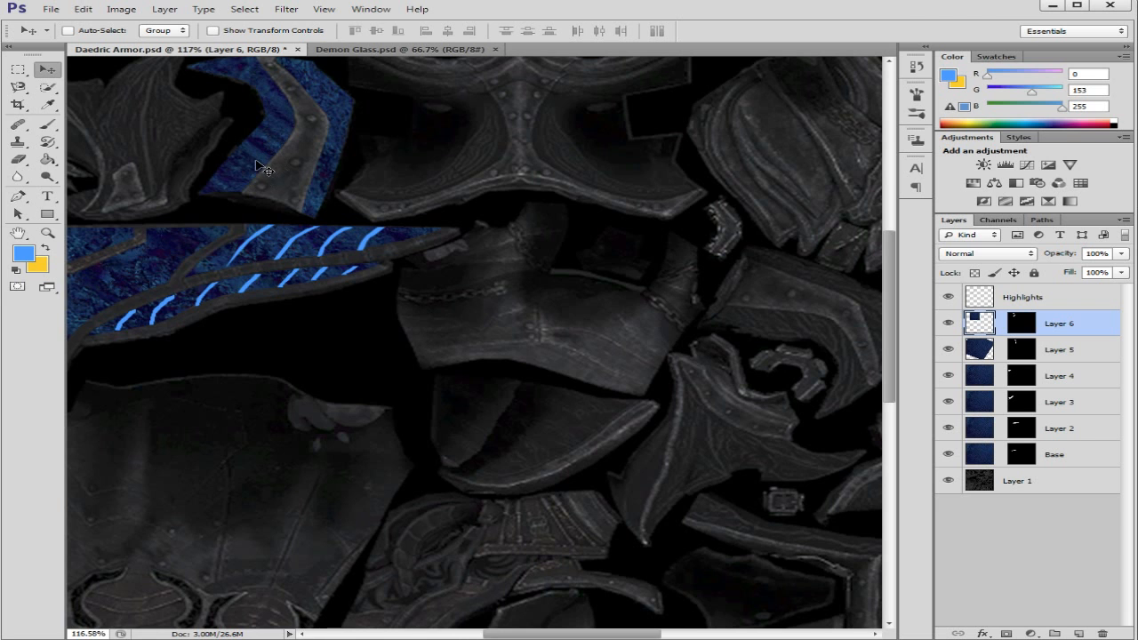
{"action": "scroll", "coordinate": [264, 169], "scroll_direction": "down", "scroll_amount": 3}
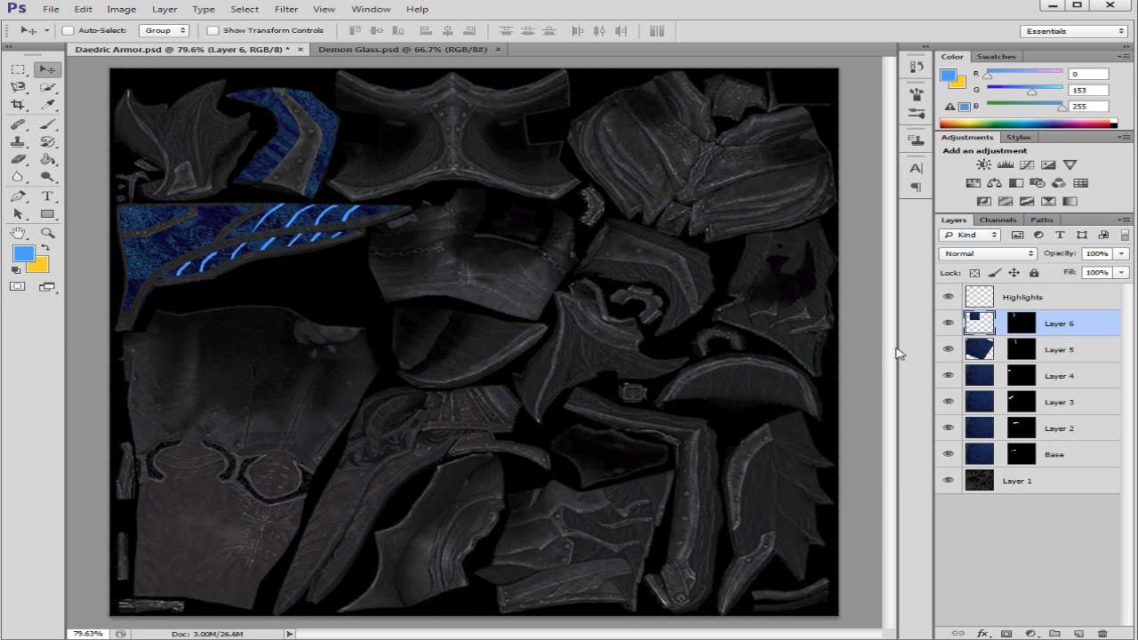
Step: Scale the Base layer's blue texture down to about 59.67% and reposition it behind its mask on the striped armor piece
{"action": "left_click", "coordinate": [1093, 455]}
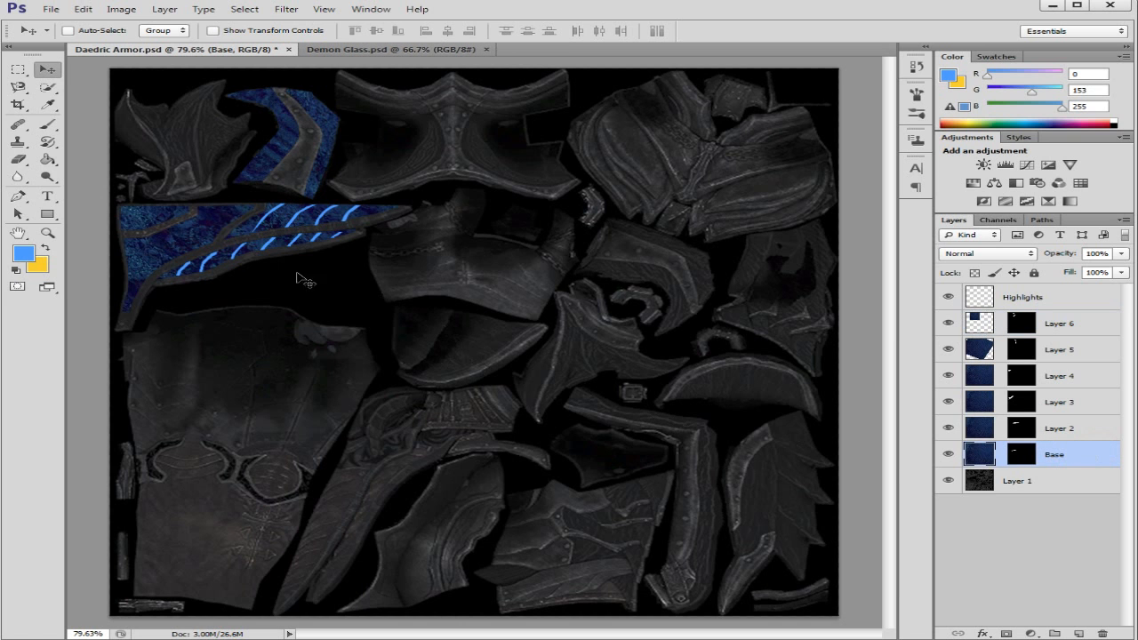
{"action": "scroll", "coordinate": [336, 287], "scroll_direction": "down", "scroll_amount": 2}
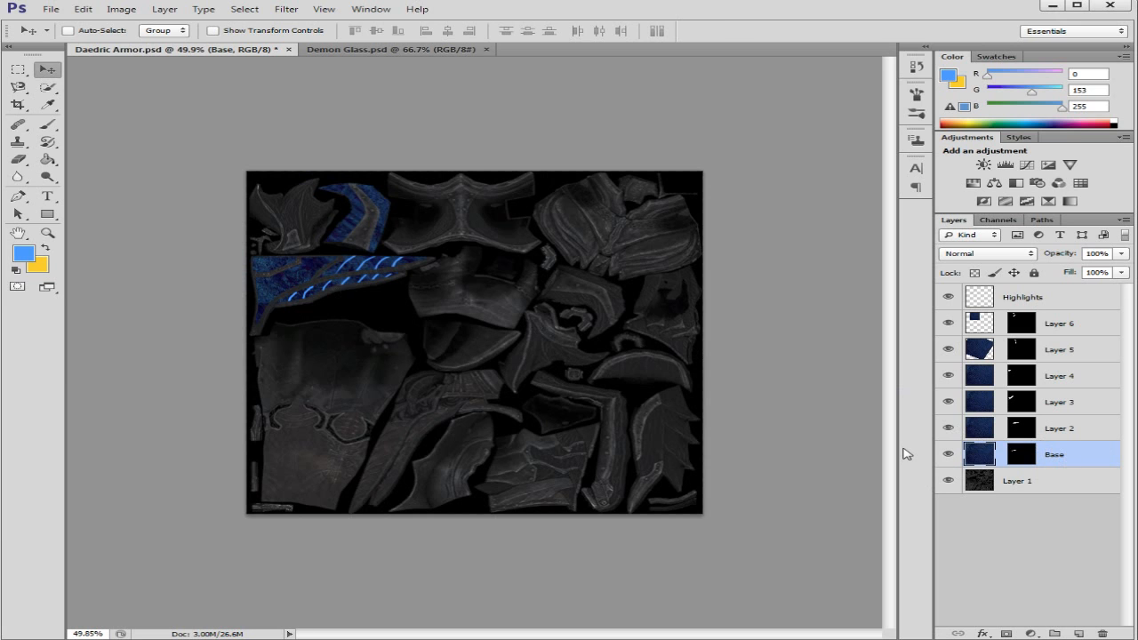
{"action": "key", "text": "ctrl+t"}
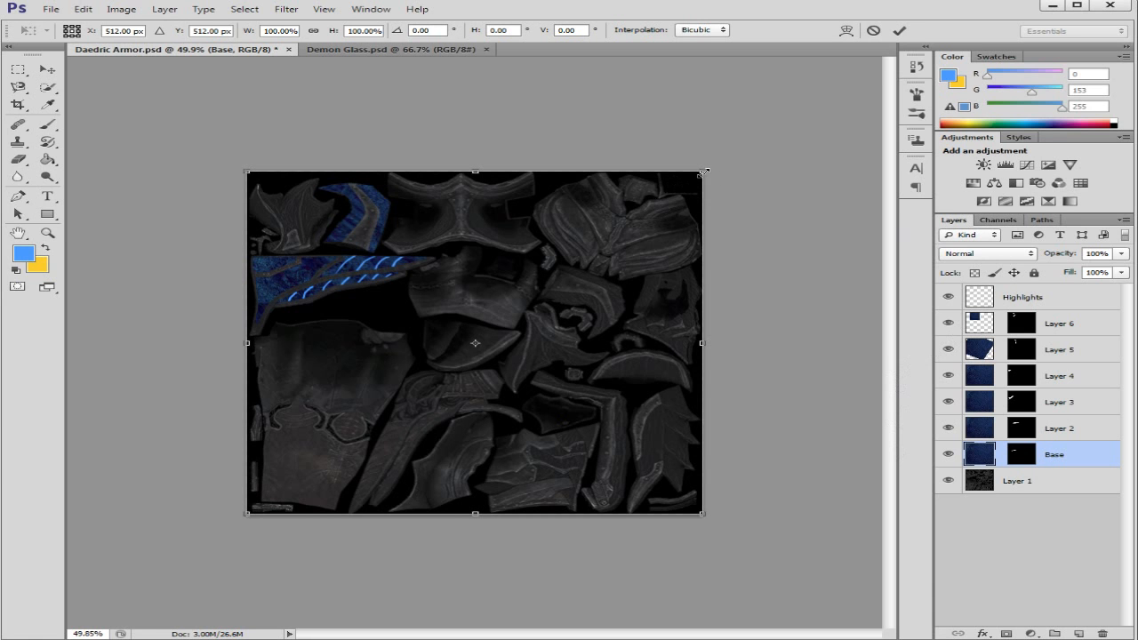
{"action": "left_click_drag", "start_coordinate": [703, 171], "coordinate": [609, 240]}
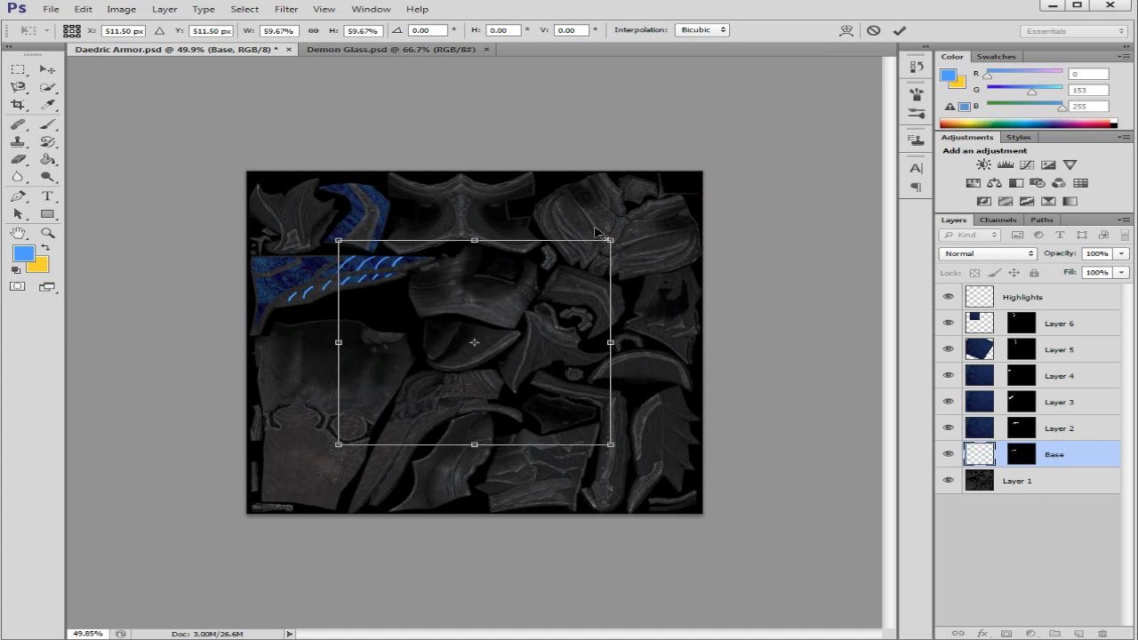
{"action": "left_click", "coordinate": [900, 30]}
{"action": "left_click_drag", "start_coordinate": [366, 280], "coordinate": [296, 285]}
{"action": "scroll", "coordinate": [346, 290], "scroll_direction": "up", "scroll_amount": 7}
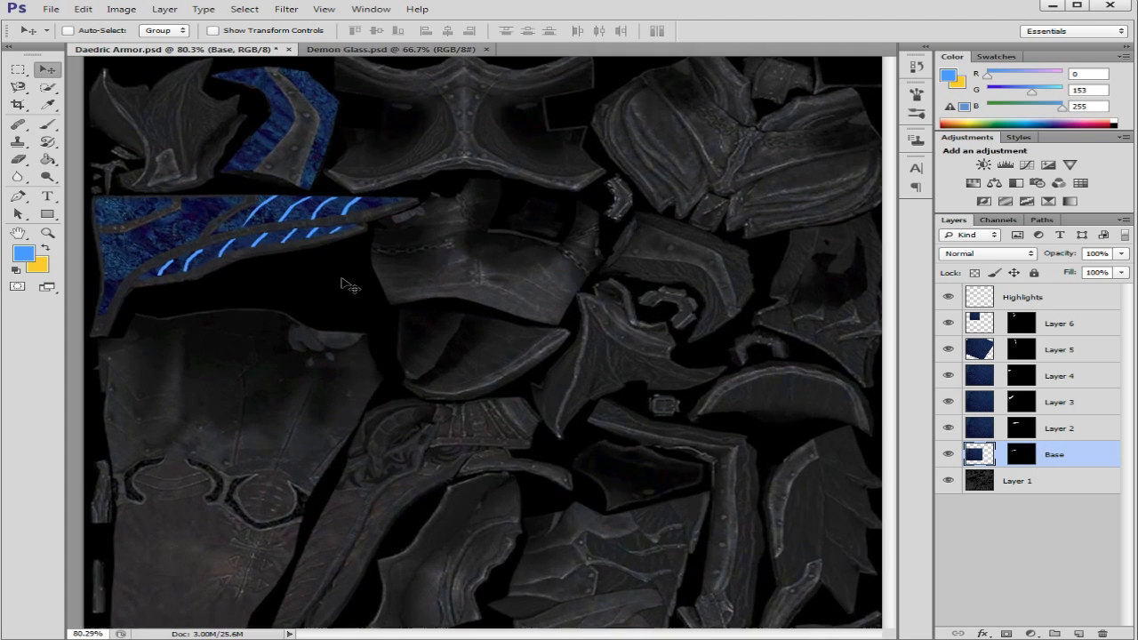
{"action": "scroll", "coordinate": [311, 282], "scroll_direction": "up", "scroll_amount": 2}
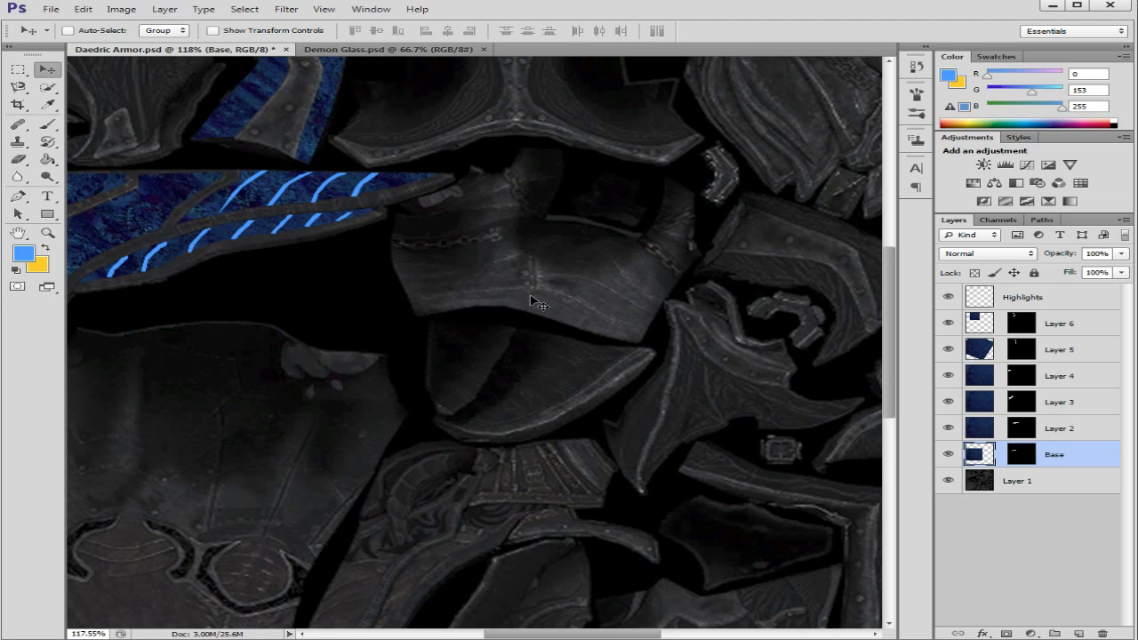
{"action": "scroll", "coordinate": [538, 307], "scroll_direction": "down", "scroll_amount": 3}
{"action": "scroll", "coordinate": [539, 306], "scroll_direction": "down", "scroll_amount": 1}
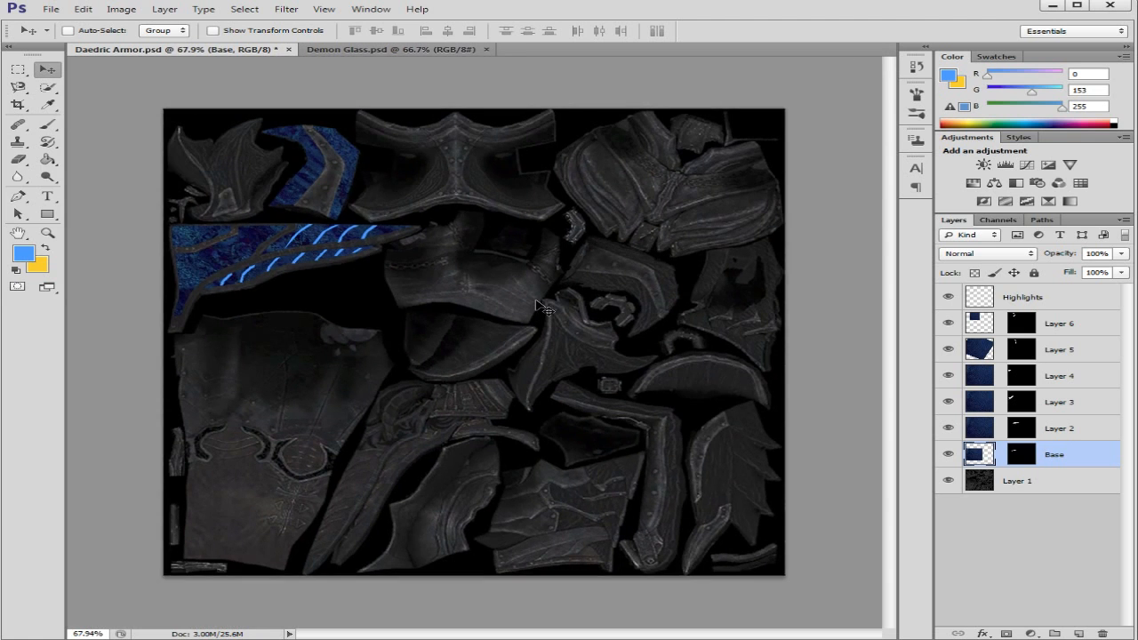
Step: Add a Brightness/Contrast adjustment layer above Highlights, enable Use Legacy and set the brightness to -10
{"action": "left_click", "coordinate": [1100, 298]}
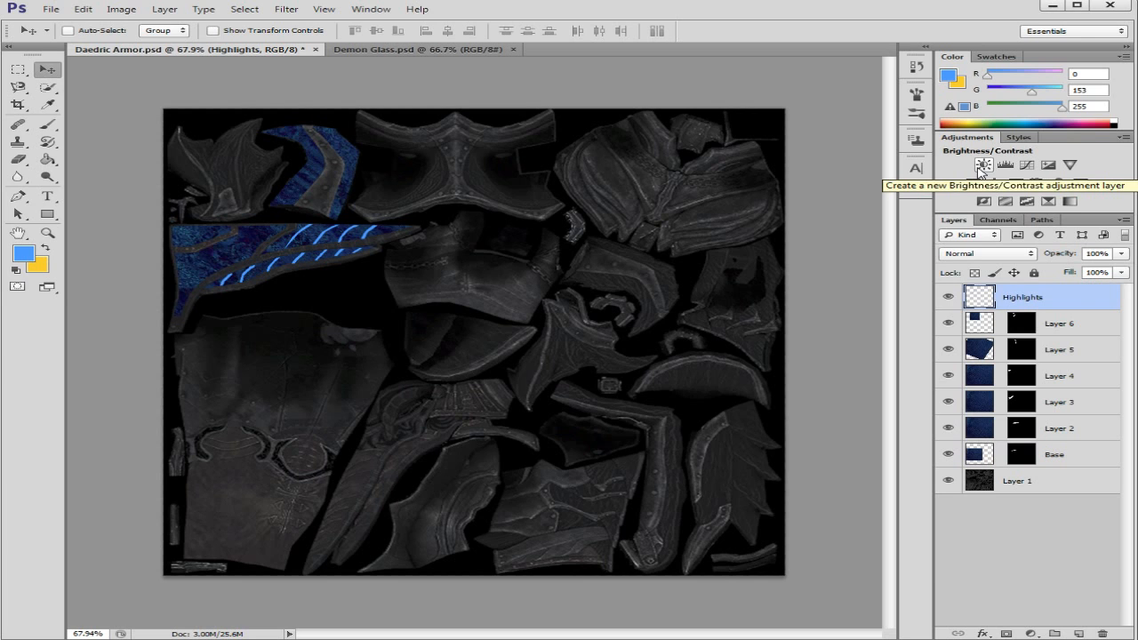
{"action": "left_click", "coordinate": [984, 165]}
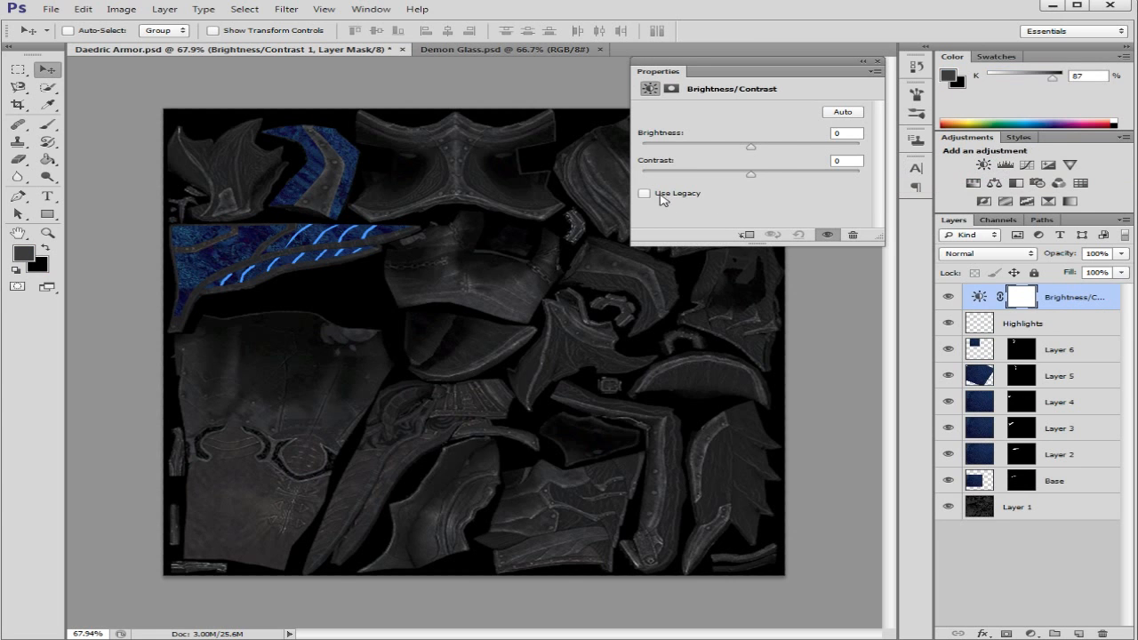
{"action": "left_click", "coordinate": [645, 194]}
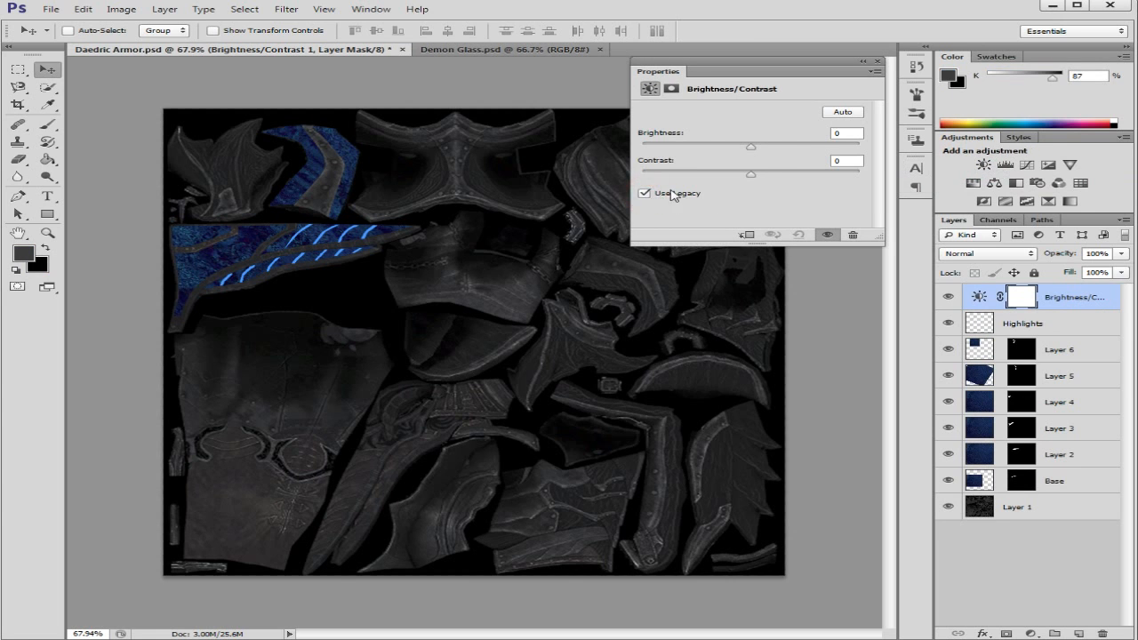
{"action": "left_click", "coordinate": [852, 132]}
{"action": "type", "text": "20"}
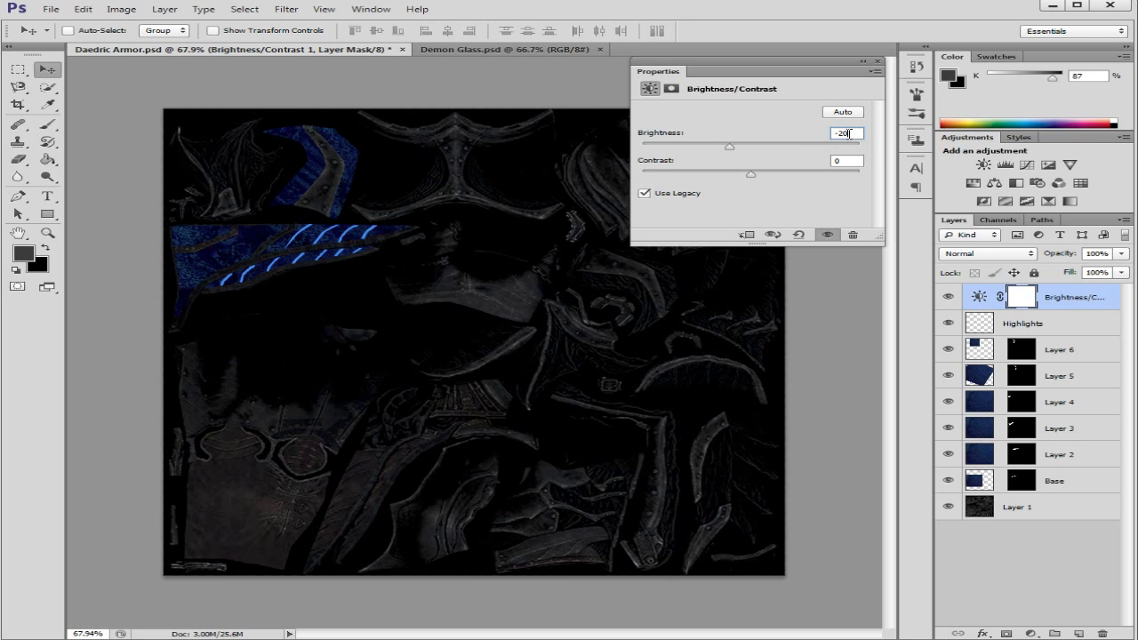
{"action": "left_click_drag", "start_coordinate": [849, 133], "coordinate": [818, 136]}
{"action": "type", "text": "-10"}
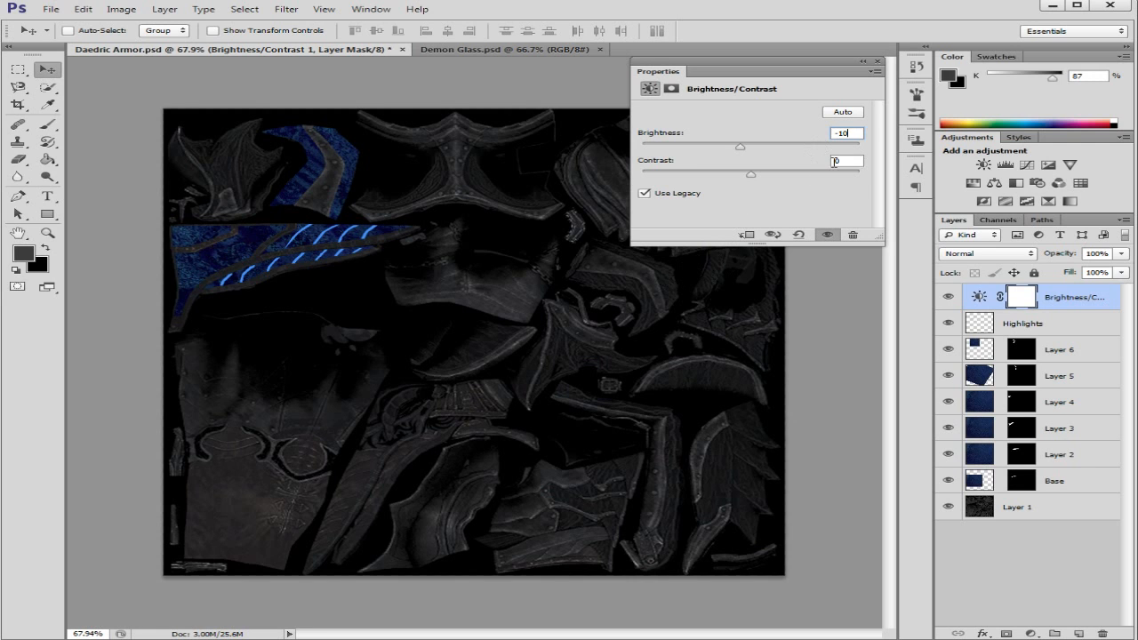
Step: Set the adjustment's contrast to 4 and place its layer directly above Layer 1, beneath the Base layer
{"action": "left_click", "coordinate": [849, 161]}
{"action": "type", "text": "3"}
{"action": "double_click", "coordinate": [847, 161]}
{"action": "type", "text": "4"}
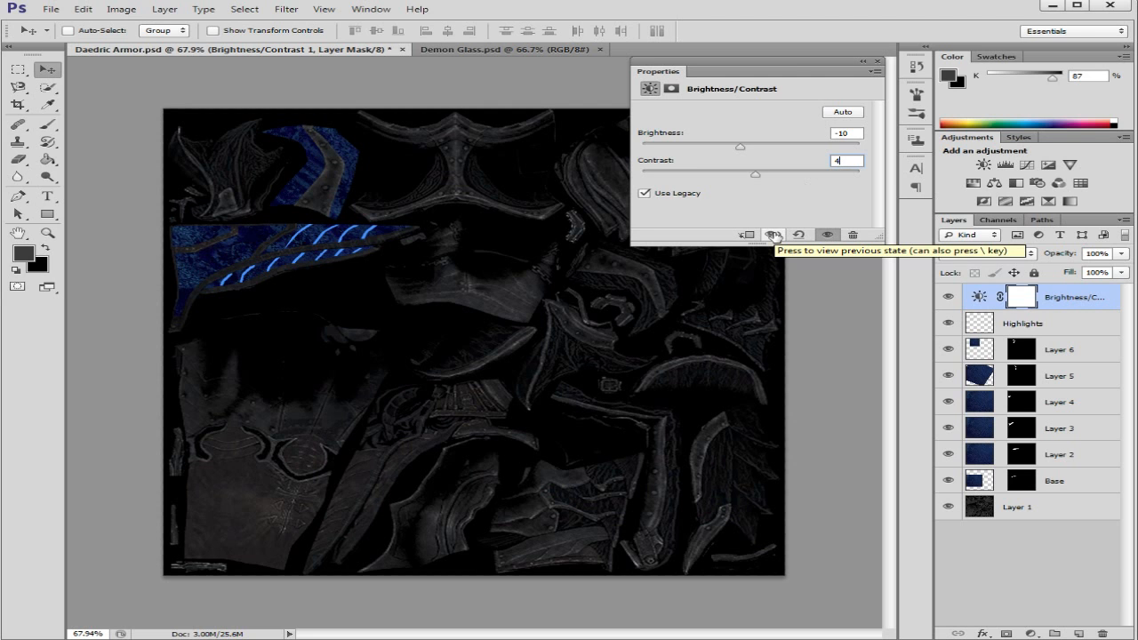
{"action": "left_click", "coordinate": [773, 234]}
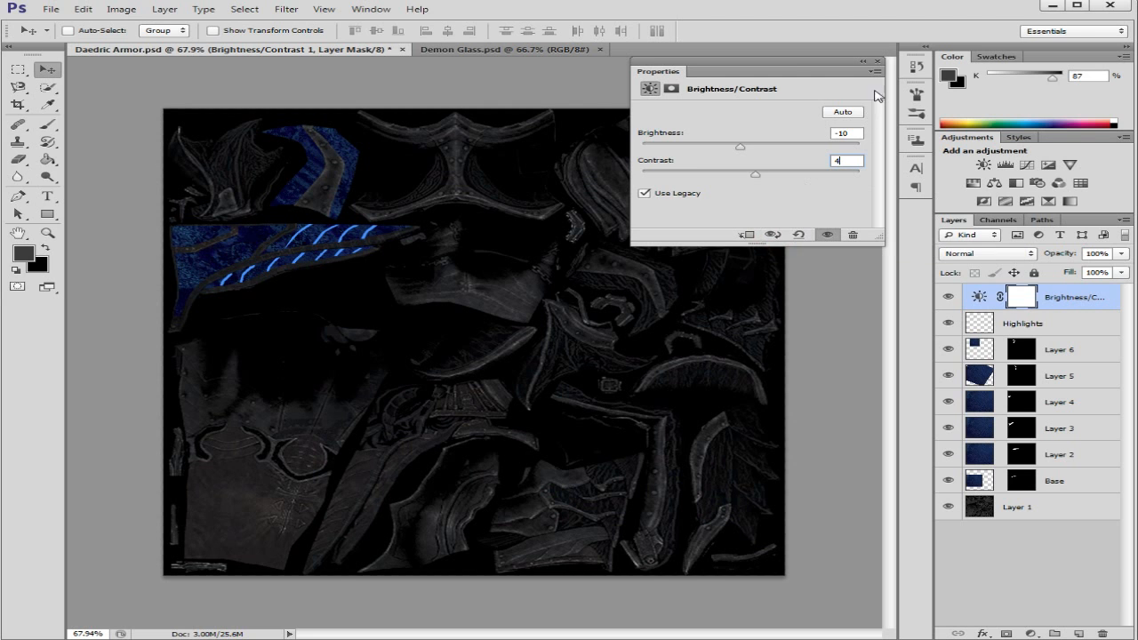
{"action": "left_click", "coordinate": [879, 62]}
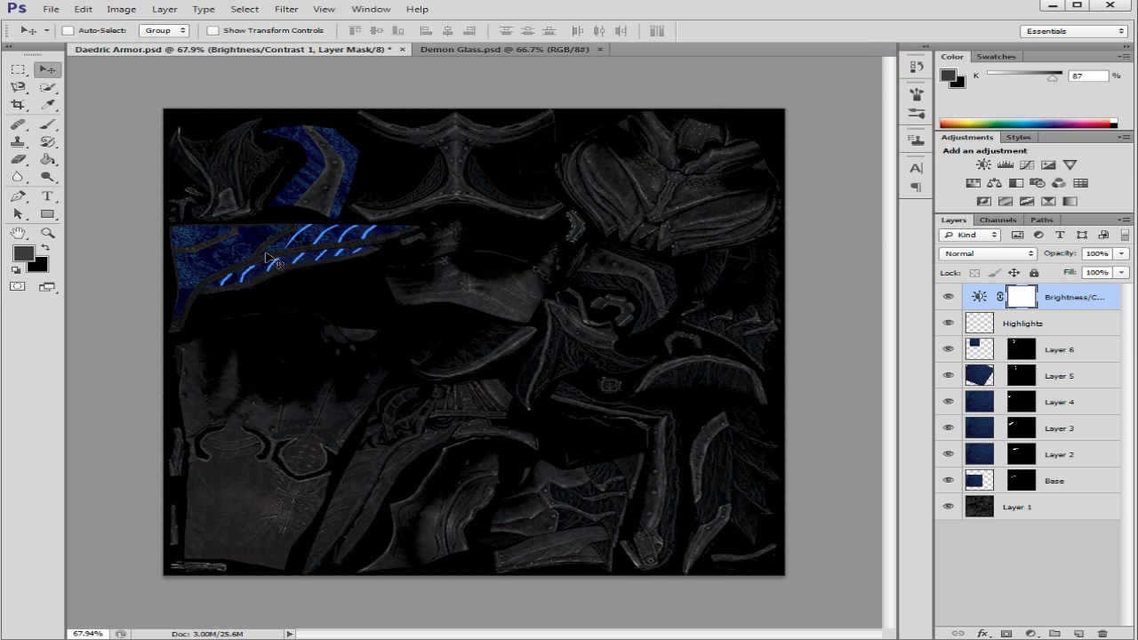
{"action": "left_click", "coordinate": [1050, 296]}
{"action": "left_click_drag", "start_coordinate": [1051, 296], "coordinate": [1062, 488]}
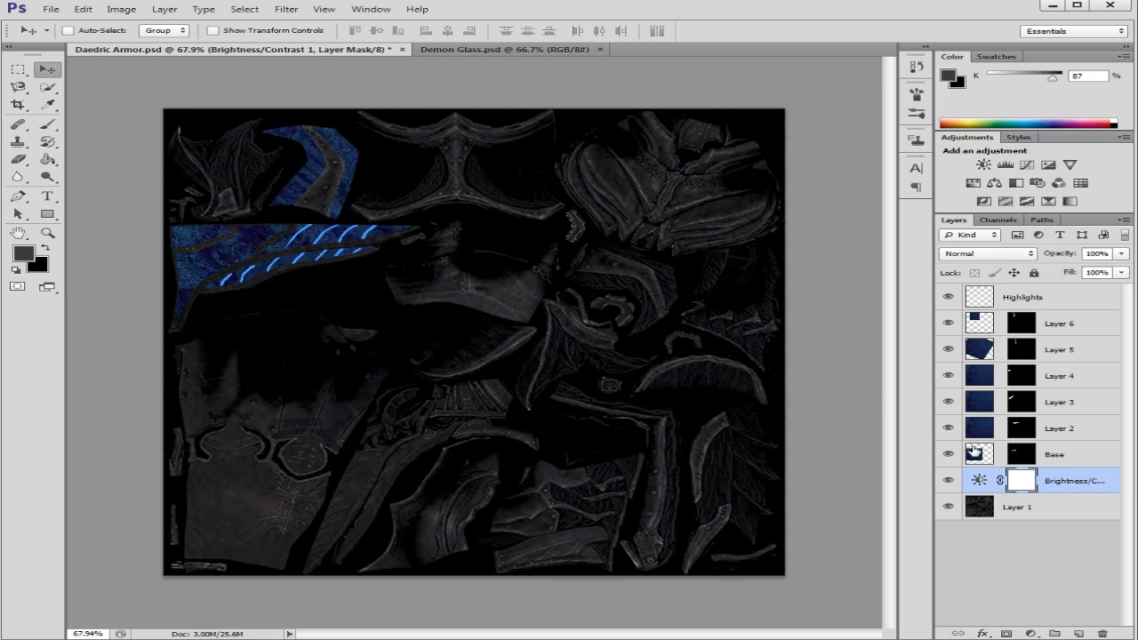
Step: Try a brightness of -15 on the Brightness/Contrast adjustment, and return it to -10
{"action": "double_click", "coordinate": [979, 482]}
{"action": "left_click", "coordinate": [848, 162]}
{"action": "left_click", "coordinate": [849, 134]}
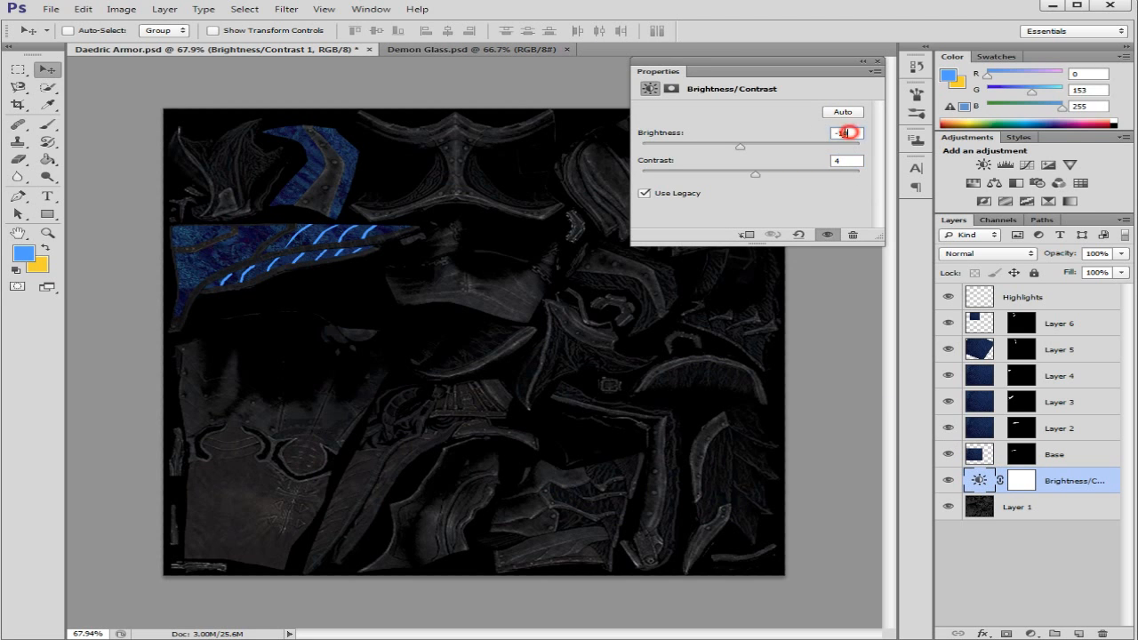
{"action": "type", "text": "-15"}
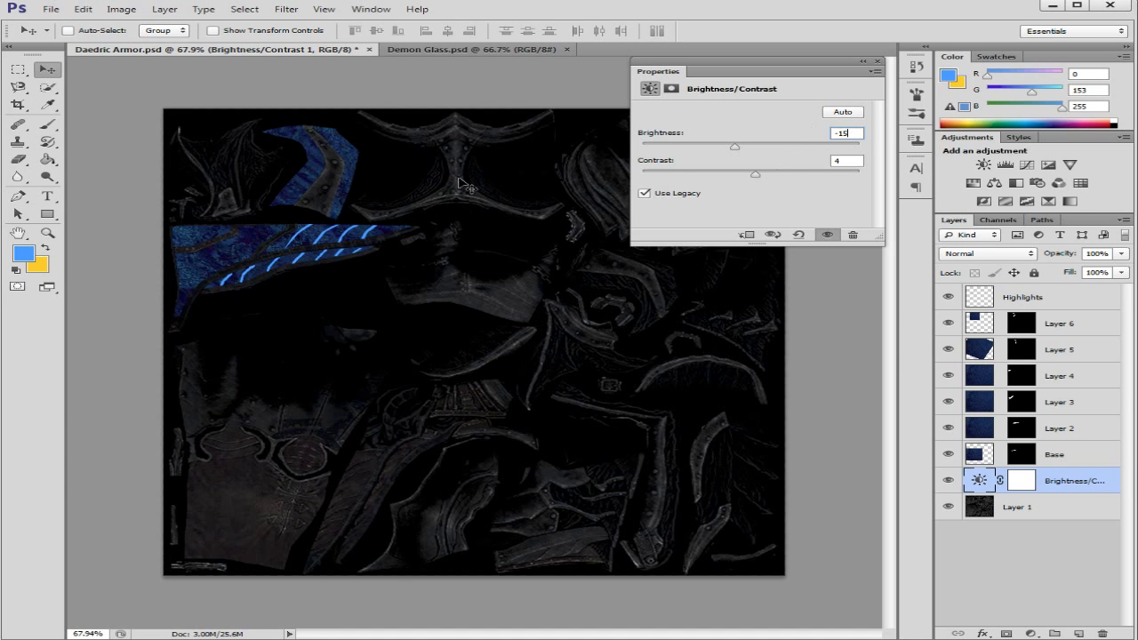
{"action": "left_click", "coordinate": [858, 132]}
{"action": "type", "text": "-10"}
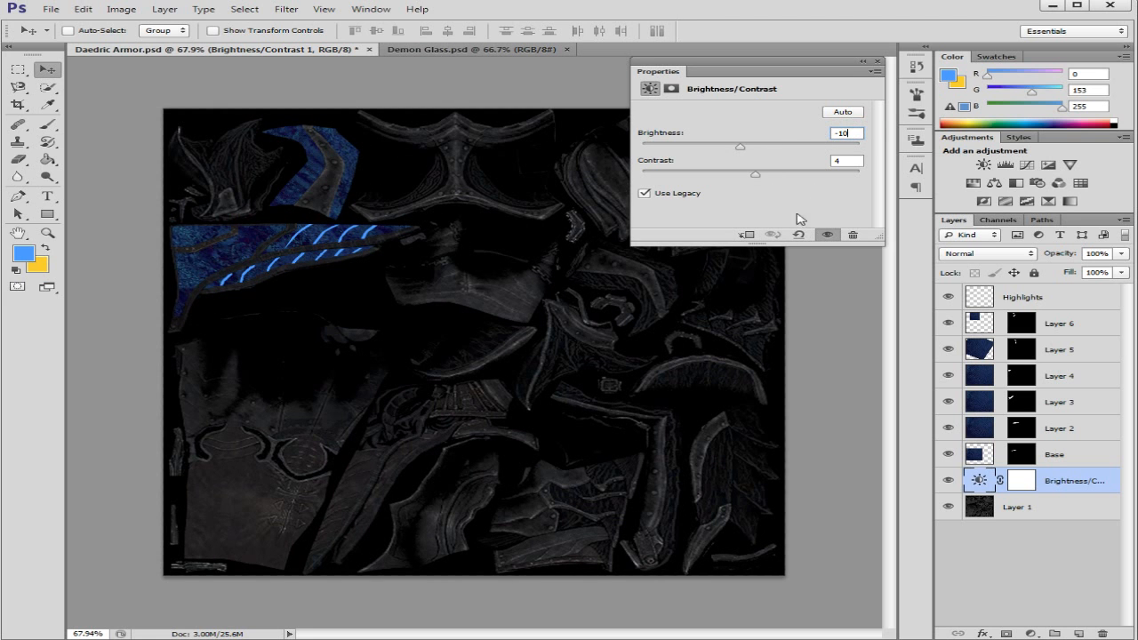
{"action": "left_click", "coordinate": [878, 61]}
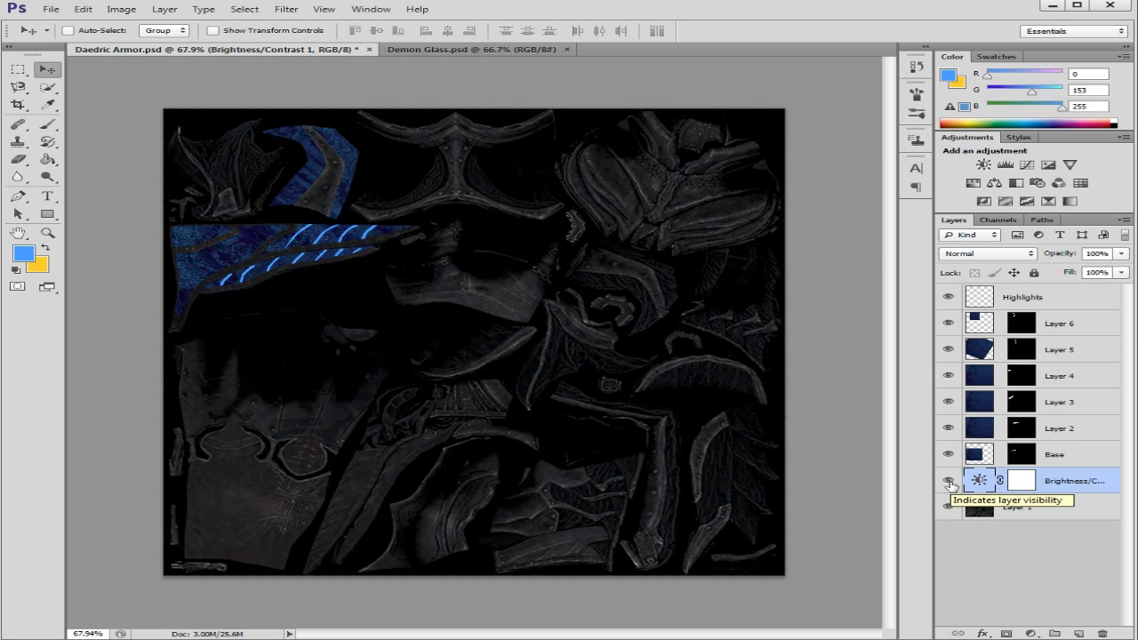
Step: Compare the armor texture with and without the Brightness/Contrast adjustment by toggling its layer's visibility
{"action": "left_click", "coordinate": [949, 481]}
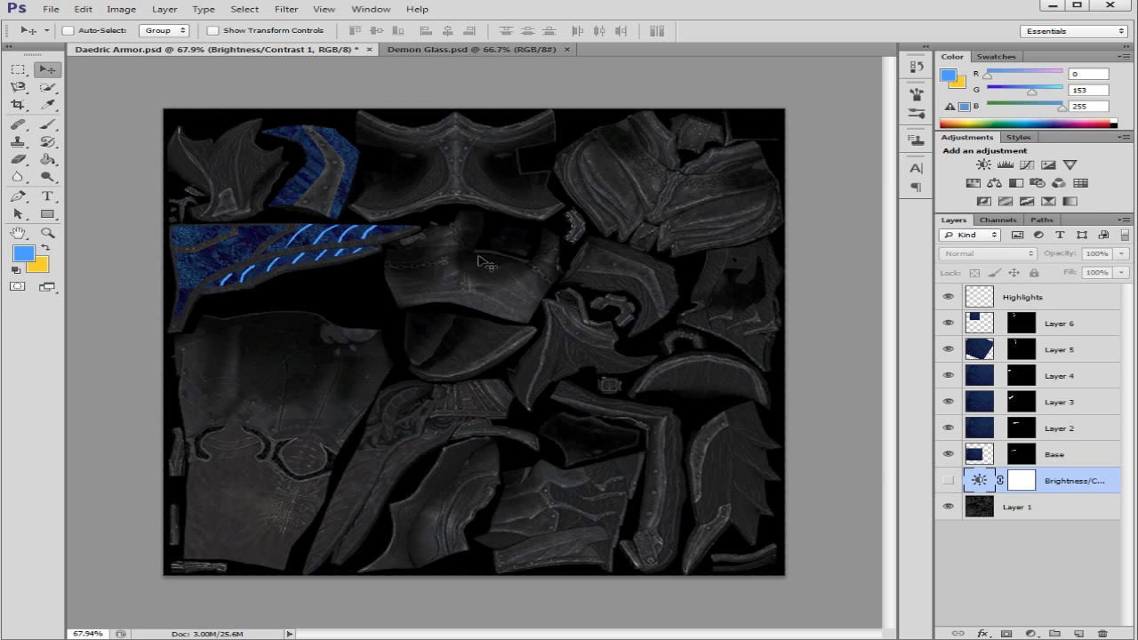
{"action": "left_click", "coordinate": [949, 481]}
{"action": "left_click", "coordinate": [949, 481]}
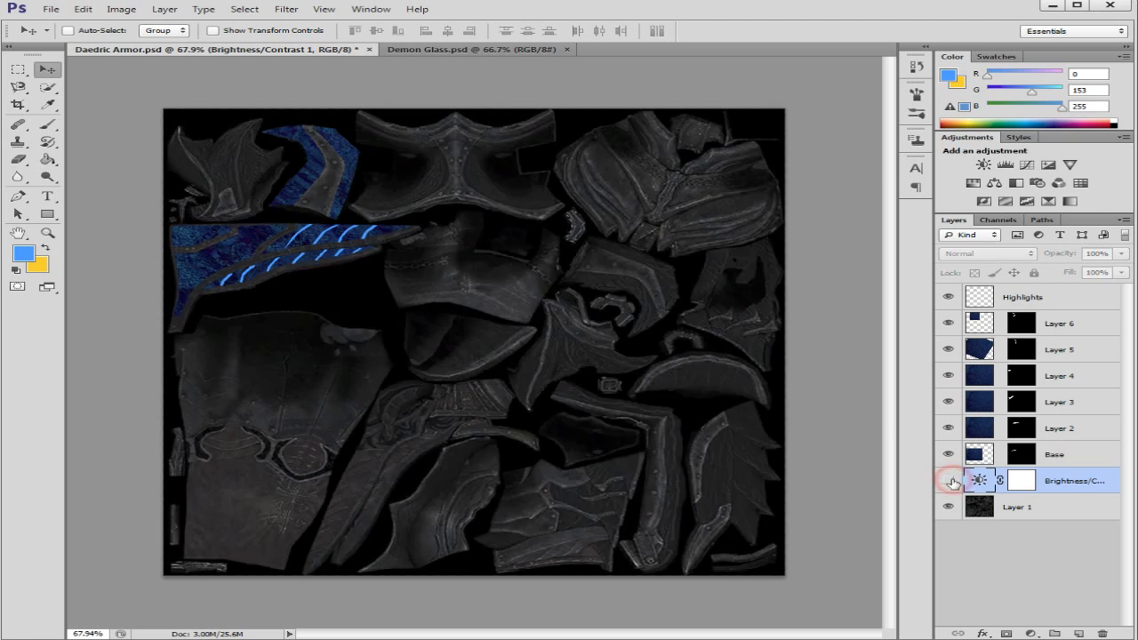
{"action": "left_click", "coordinate": [948, 481]}
{"action": "left_click", "coordinate": [949, 482]}
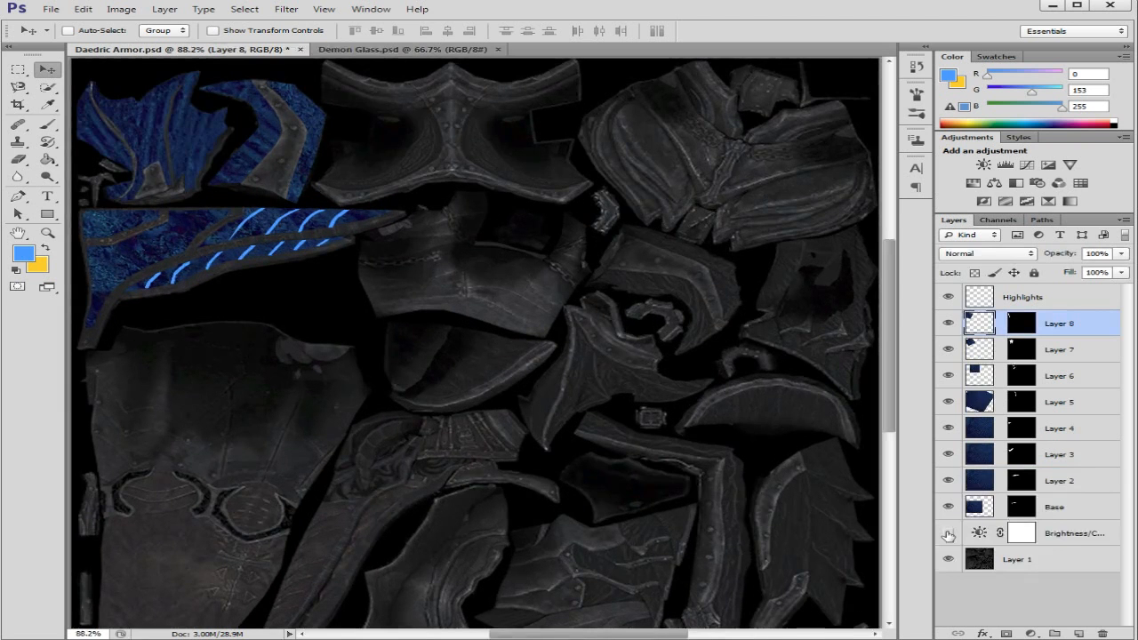
Step: Hide the existing Brightness/Contrast layer and add a second Brightness/Contrast adjustment directly above the Highlights layer
{"action": "left_click", "coordinate": [948, 533]}
{"action": "left_click", "coordinate": [20, 197]}
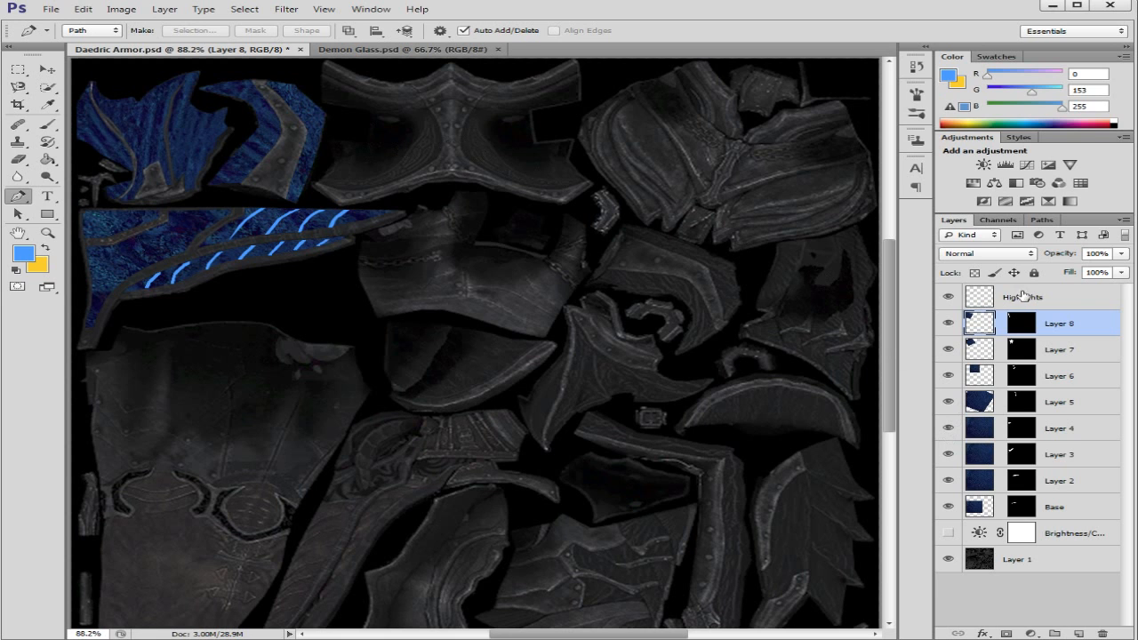
{"action": "left_click", "coordinate": [1057, 301]}
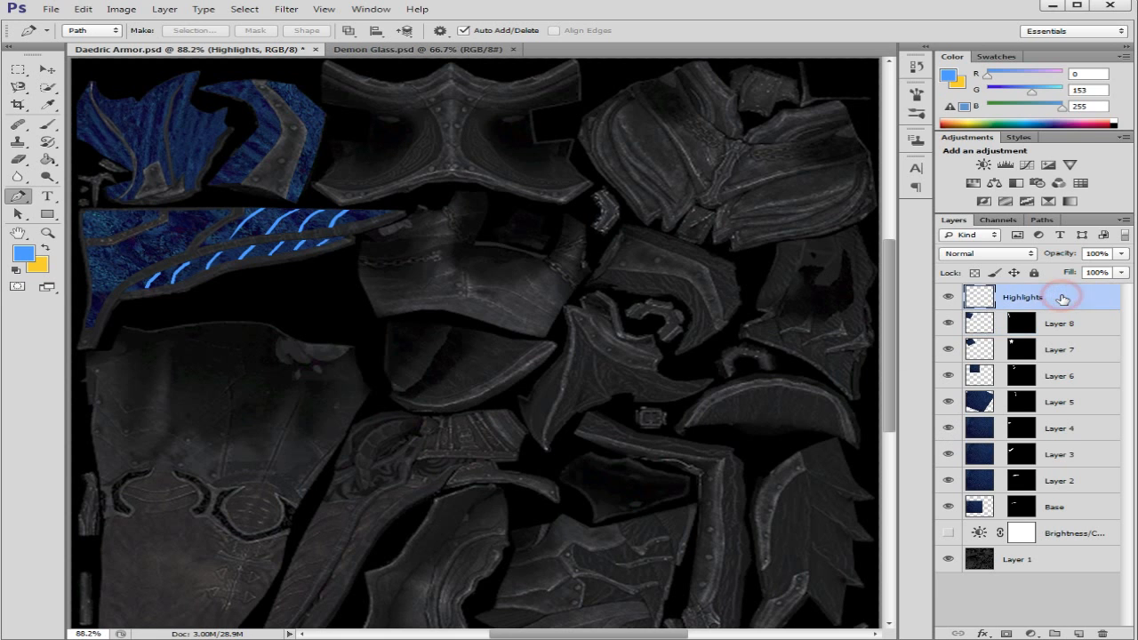
{"action": "left_click", "coordinate": [984, 165]}
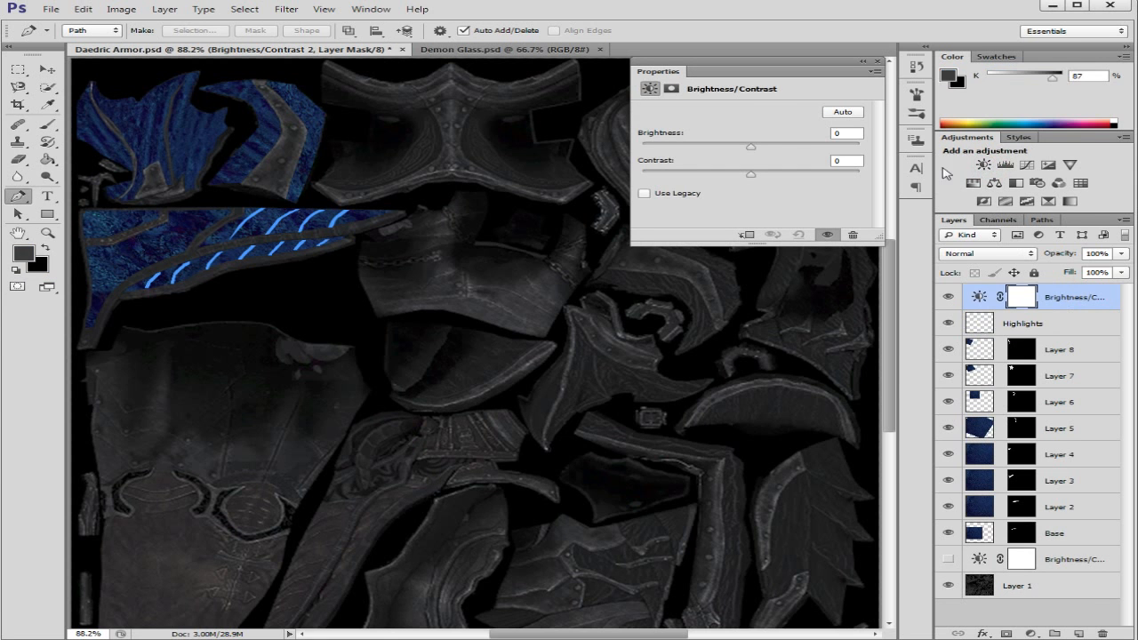
Step: Set the new adjustment's brightness to 150, lower its contrast slightly and close its properties
{"action": "left_click_drag", "start_coordinate": [751, 146], "coordinate": [895, 145]}
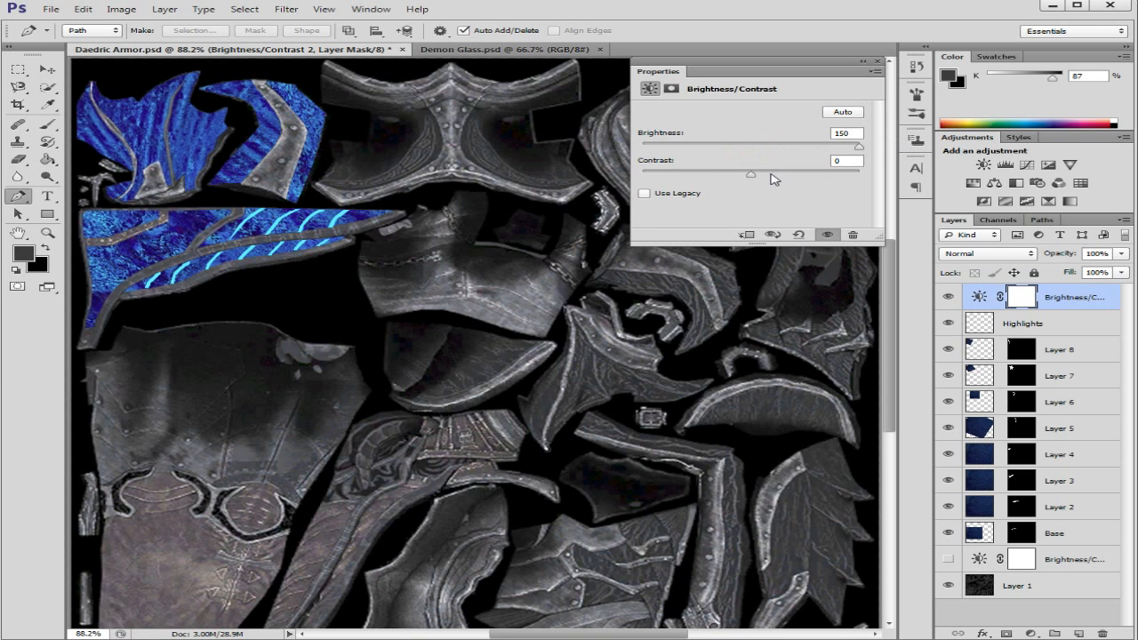
{"action": "mouse_move", "coordinate": [751, 177]}
{"action": "left_mouse_down"}
{"action": "mouse_move", "coordinate": [785, 176]}
{"action": "mouse_move", "coordinate": [731, 176]}
{"action": "left_mouse_up"}
{"action": "left_click", "coordinate": [773, 236]}
{"action": "left_click", "coordinate": [877, 63]}
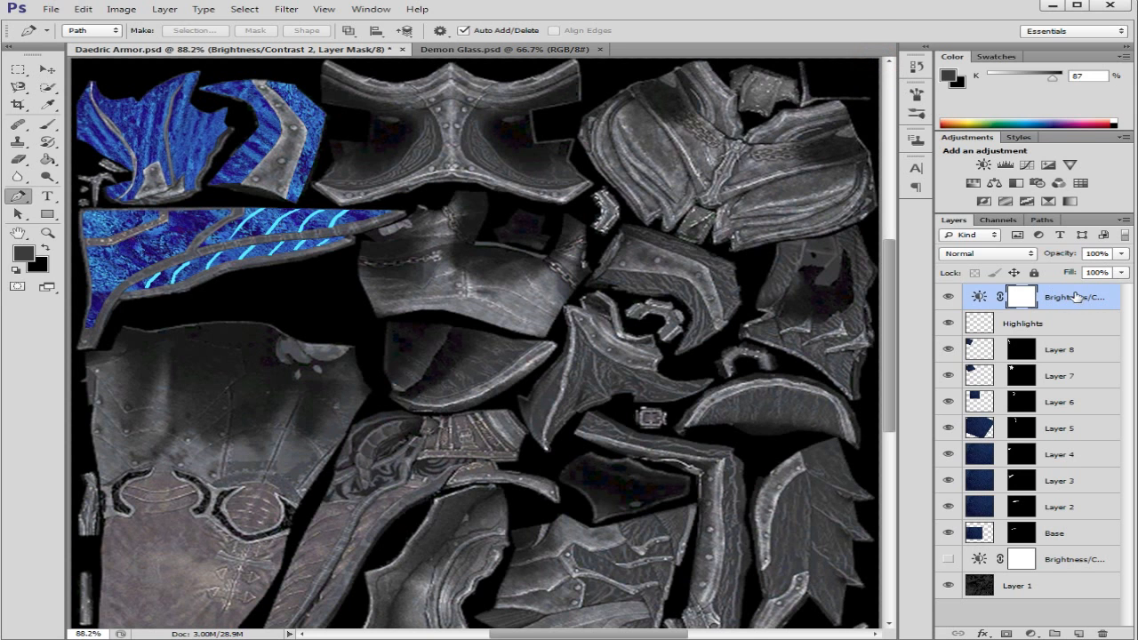
Step: Move the brightening adjustment directly above Layer 1, beneath the first Brightness/Contrast layer, and briefly preview the first adjustment before hiding it
{"action": "left_click_drag", "start_coordinate": [1077, 294], "coordinate": [1093, 569]}
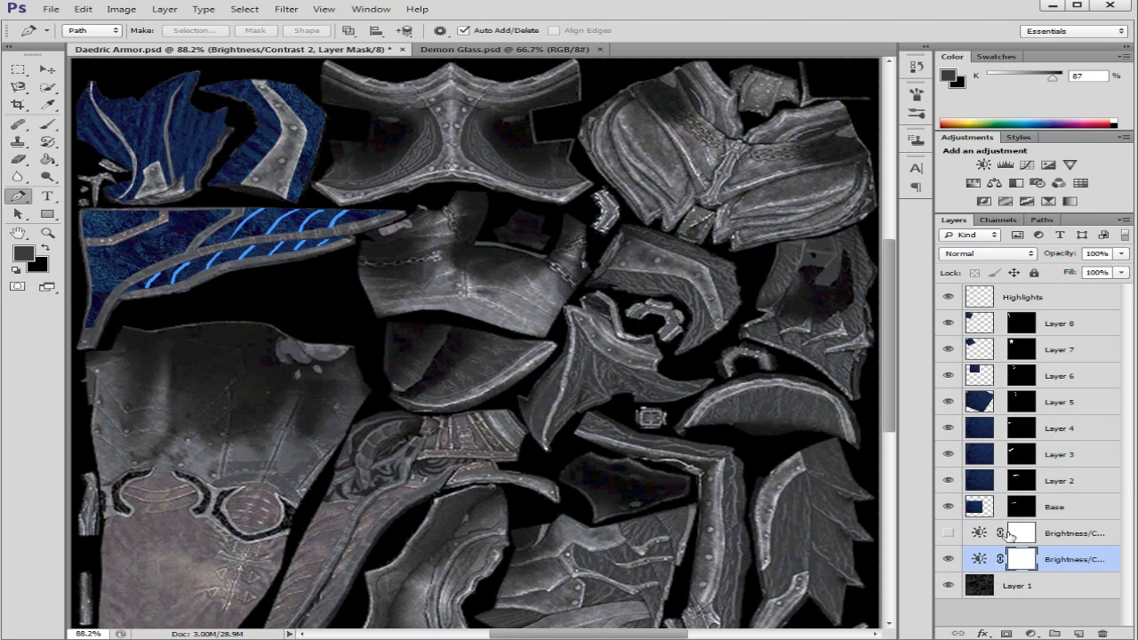
{"action": "left_click", "coordinate": [948, 533]}
{"action": "left_click", "coordinate": [948, 533]}
Step: Rename the brightening adjustment layer to DELETE when DONE
{"action": "double_click", "coordinate": [1074, 562]}
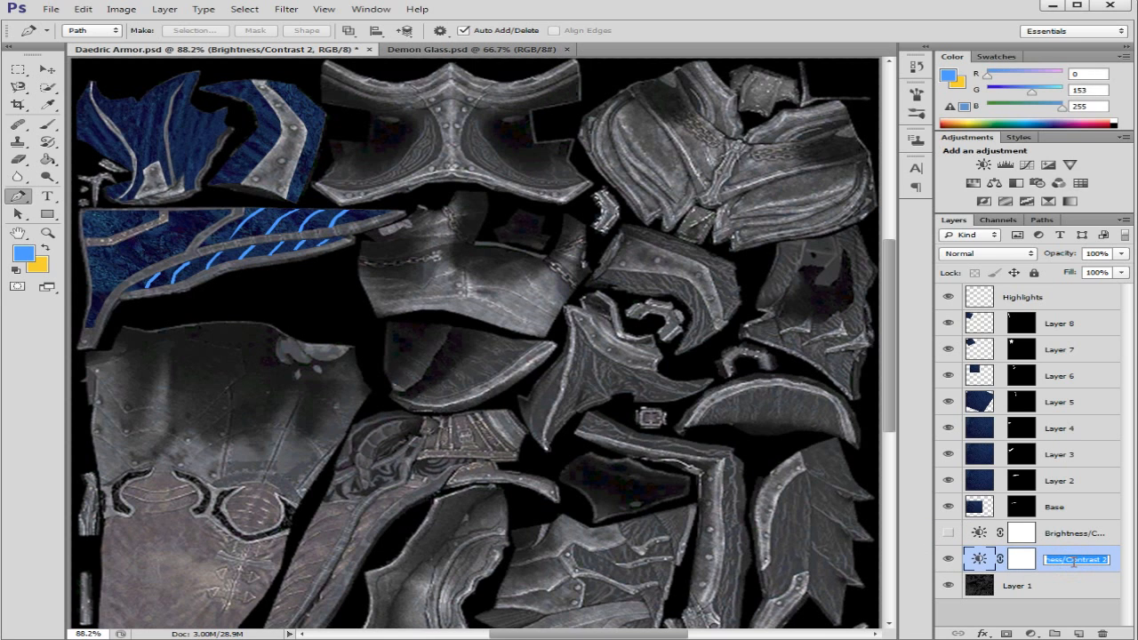
{"action": "type", "text": "D"}
{"action": "type", "text": "ELETE when DONE"}
{"action": "left_click", "coordinate": [1113, 571]}
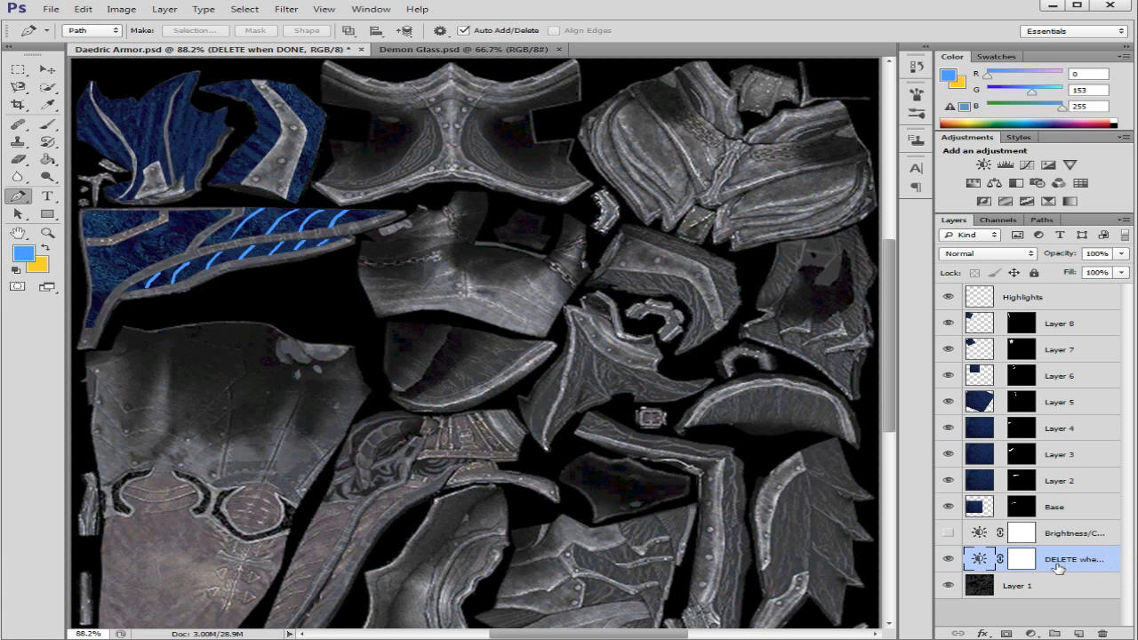
Step: Compare the armor's appearance by toggling the DELETE when DONE and darkening Brightness/Contrast layers on and off in turn
{"action": "left_click", "coordinate": [949, 561]}
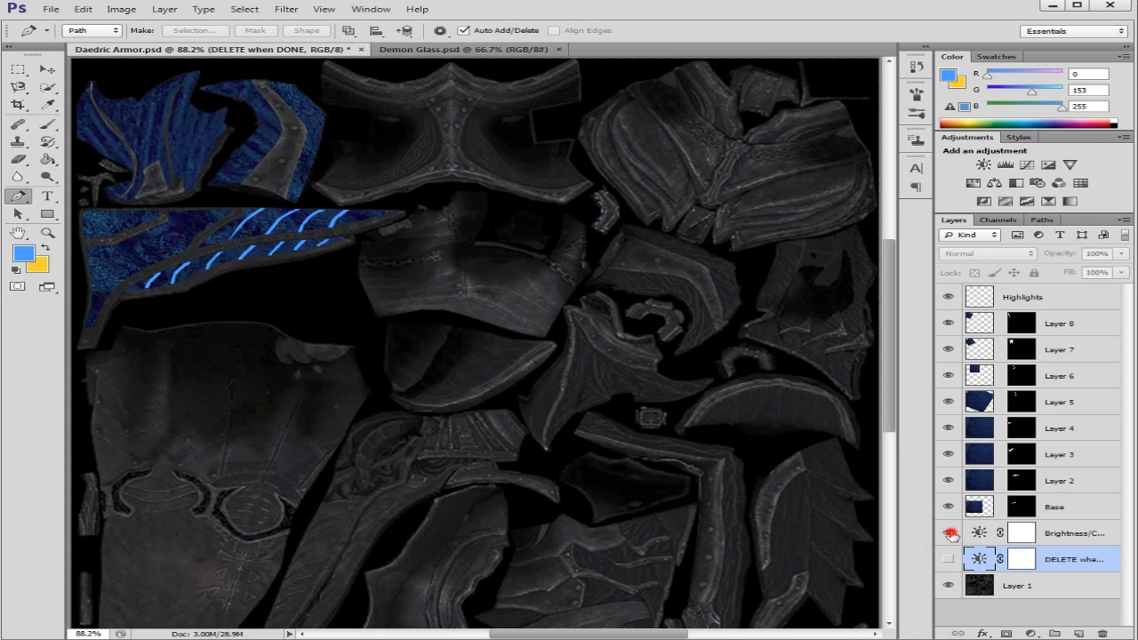
{"action": "left_click", "coordinate": [949, 533]}
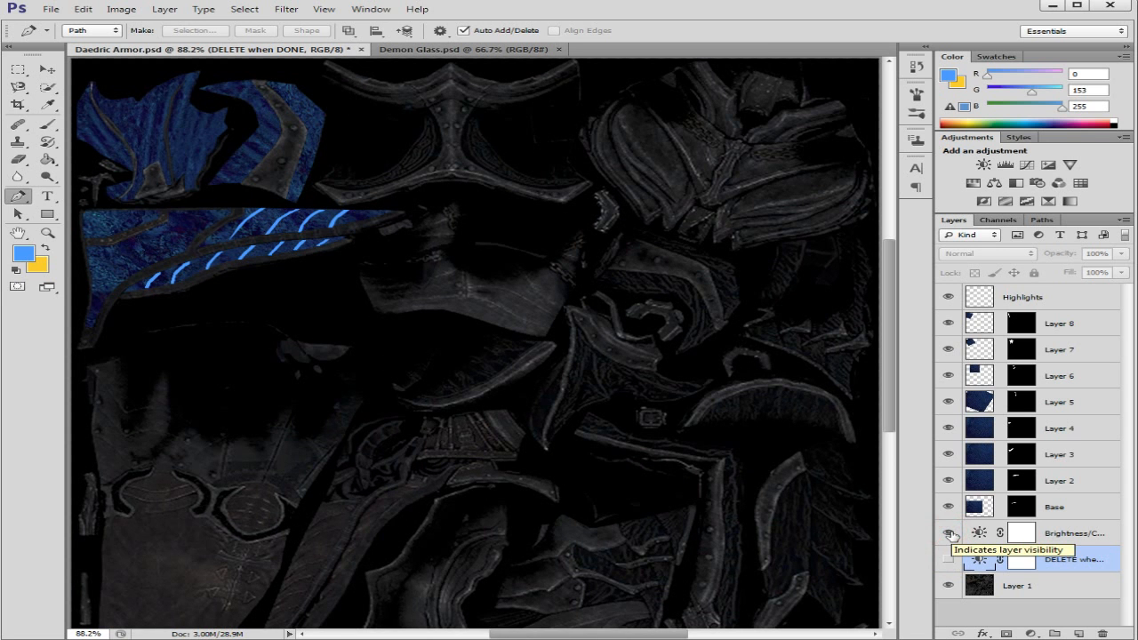
{"action": "left_click", "coordinate": [949, 533]}
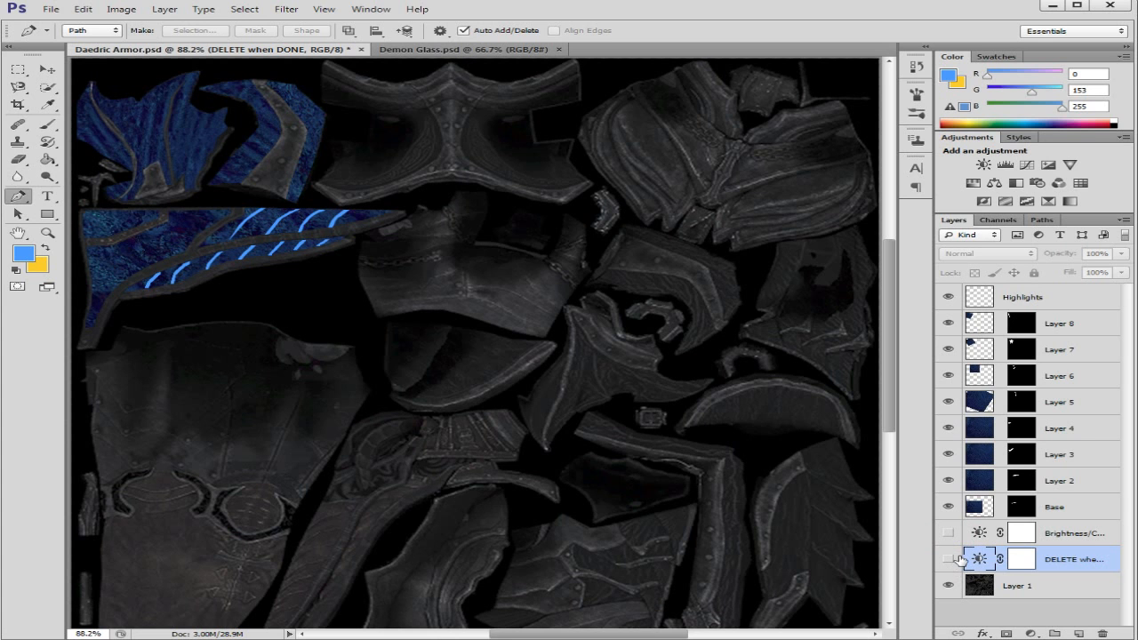
{"action": "left_click", "coordinate": [949, 559]}
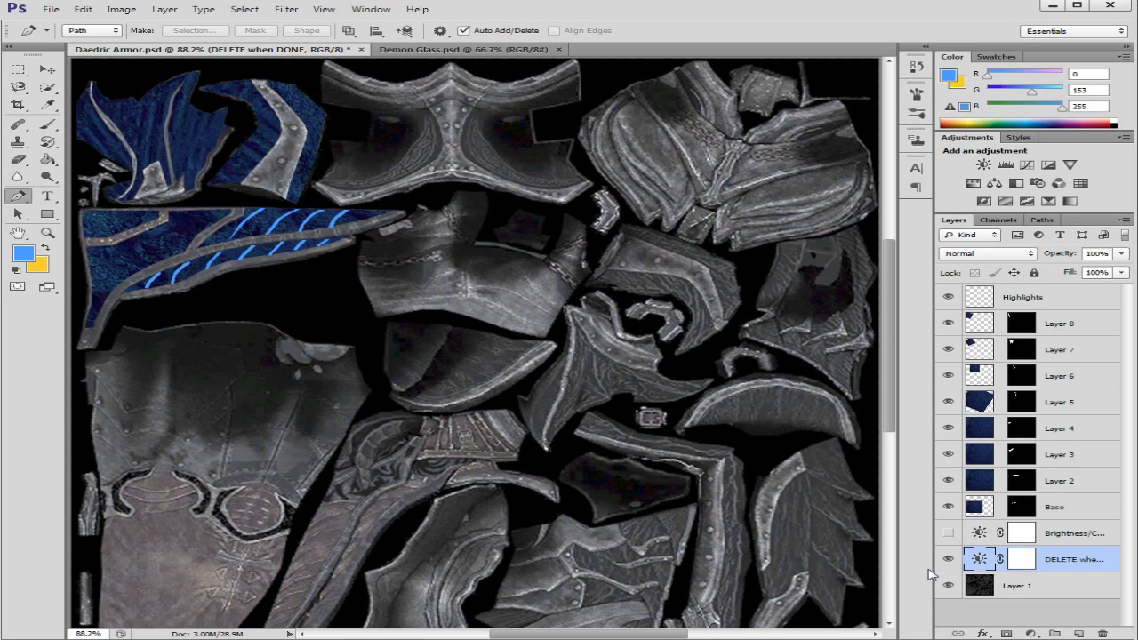
{"action": "left_click", "coordinate": [949, 562]}
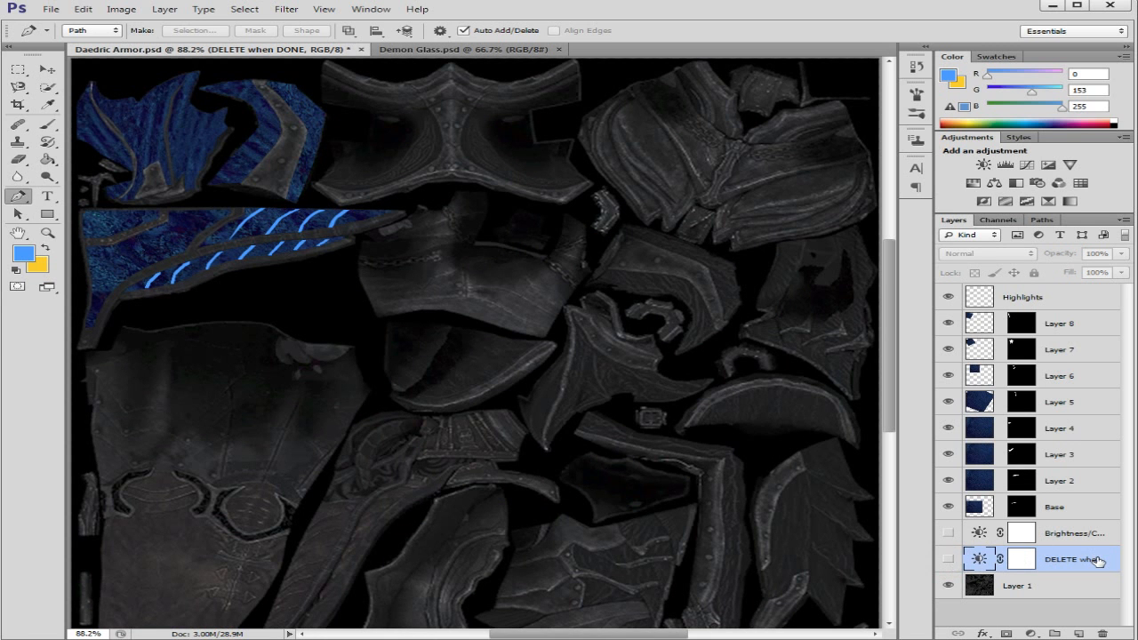
{"action": "left_click", "coordinate": [948, 558]}
{"action": "left_click", "coordinate": [948, 559]}
{"action": "left_click", "coordinate": [948, 534]}
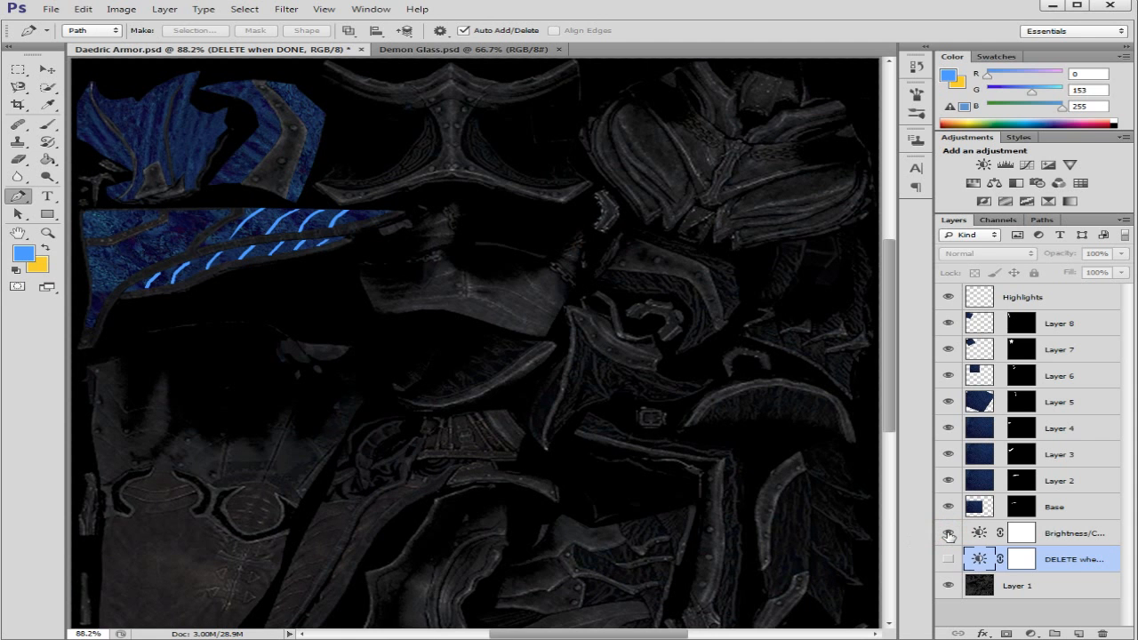
{"action": "left_click", "coordinate": [948, 534]}
{"action": "left_click", "coordinate": [949, 559]}
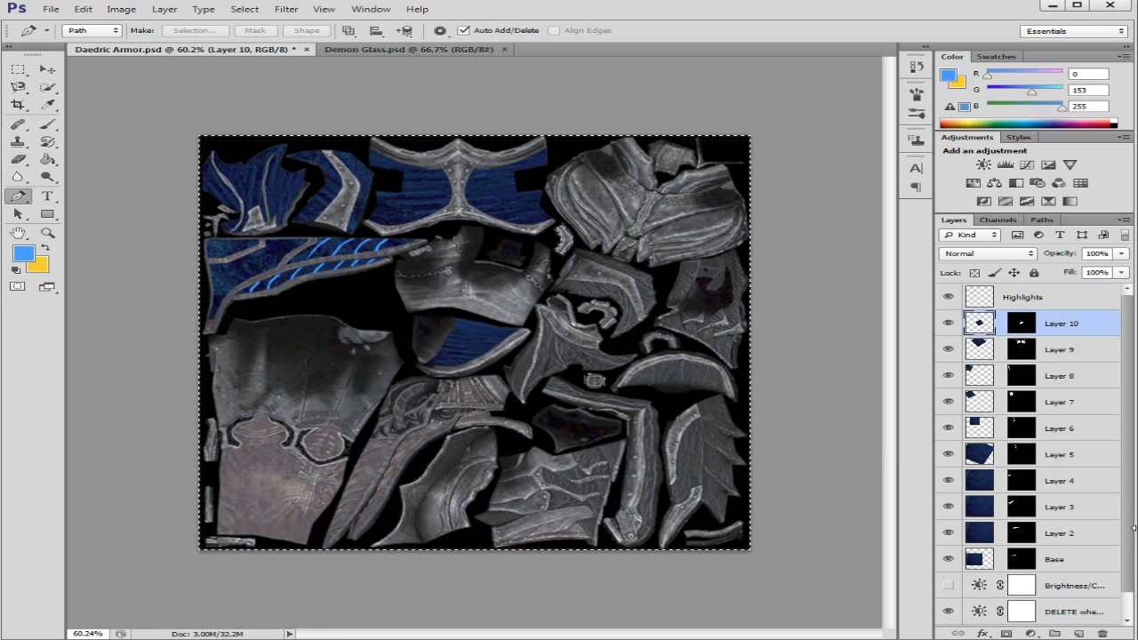
Step: Hide the DELETE when DONE adjustment and select Layer 1, Base, Layer 2 and Layer 3 together
{"action": "left_click_drag", "start_coordinate": [1130, 507], "coordinate": [1135, 537]}
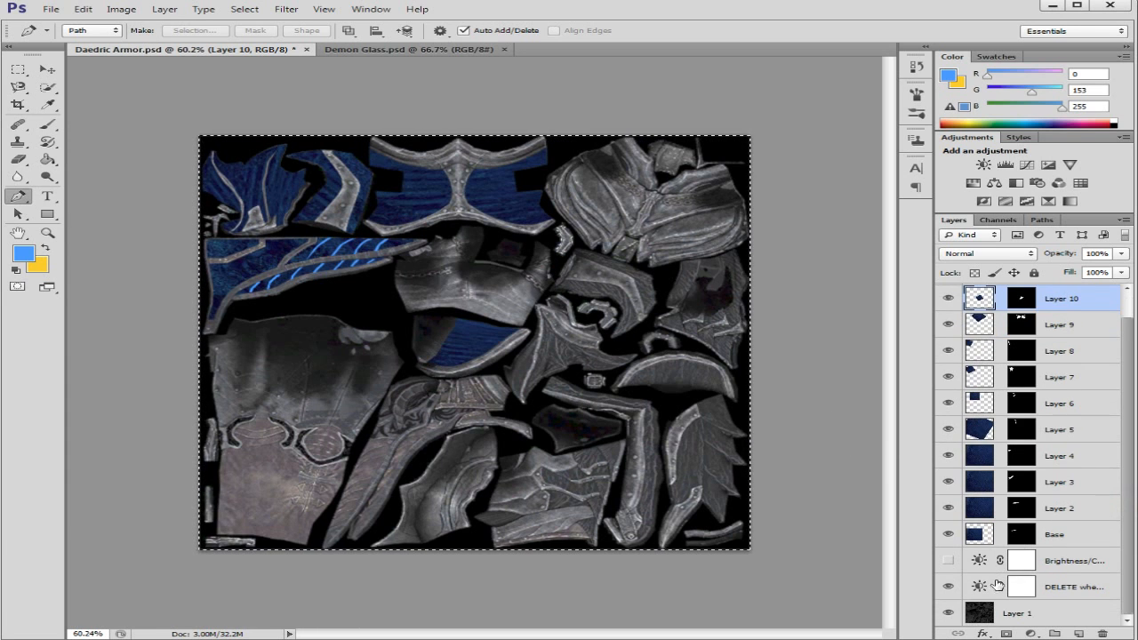
{"action": "left_click", "coordinate": [948, 587]}
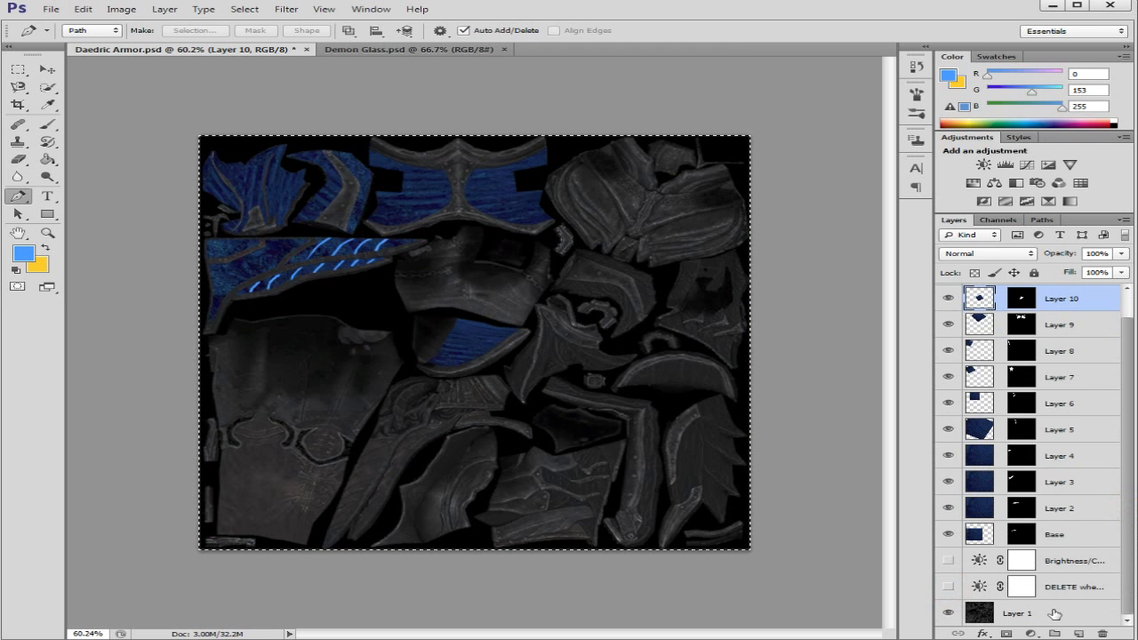
{"action": "left_click", "coordinate": [1054, 614]}
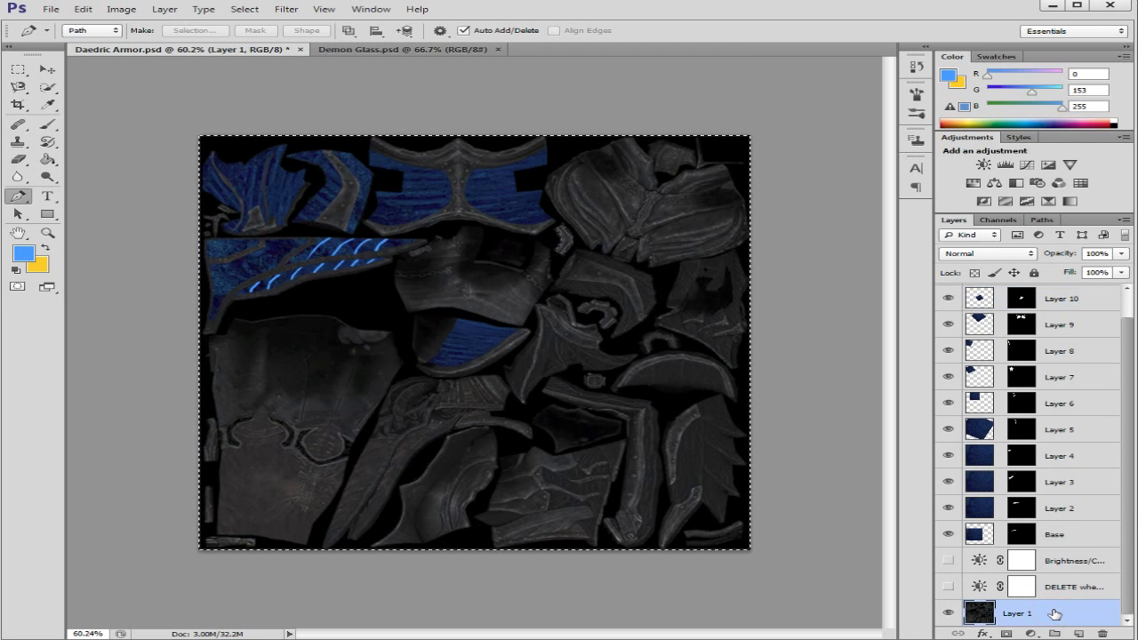
{"action": "left_click", "coordinate": [1088, 537], "text": "ctrl"}
{"action": "left_click", "coordinate": [1094, 507], "text": "ctrl"}
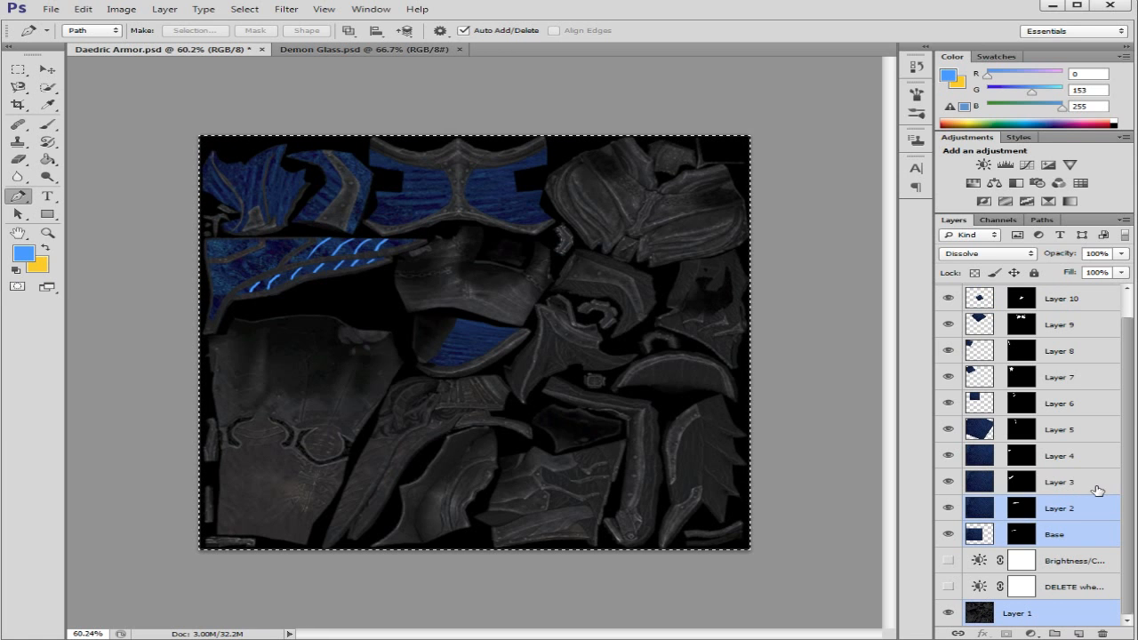
{"action": "left_click", "coordinate": [1096, 484], "text": "shift"}
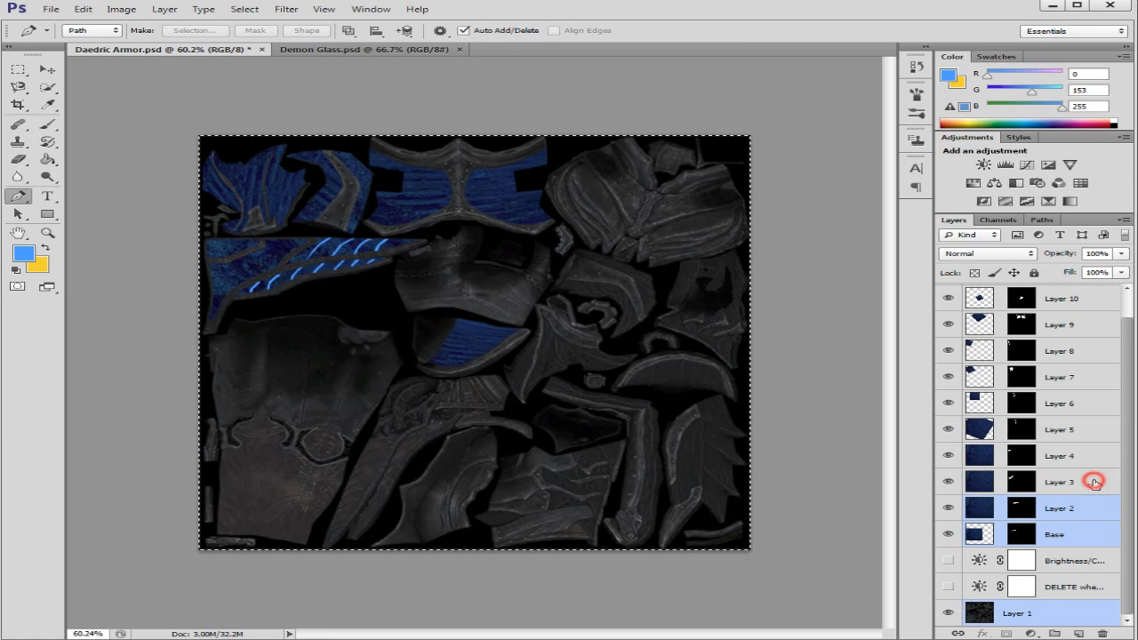
{"action": "left_click", "coordinate": [1087, 538], "text": "ctrl"}
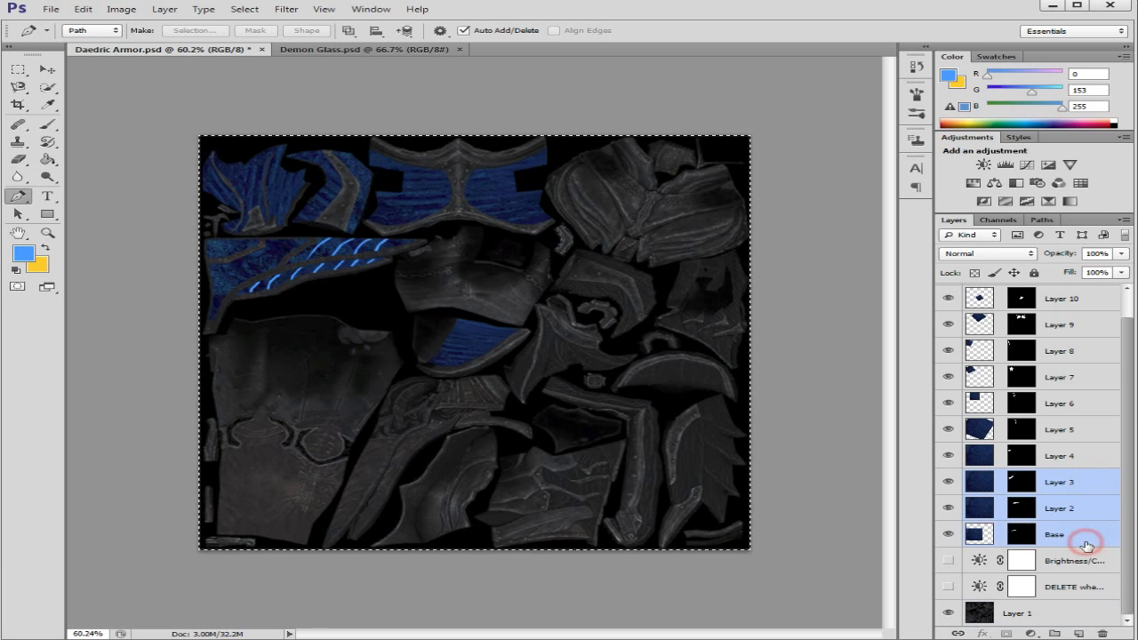
{"action": "left_click", "coordinate": [1077, 615], "text": "ctrl"}
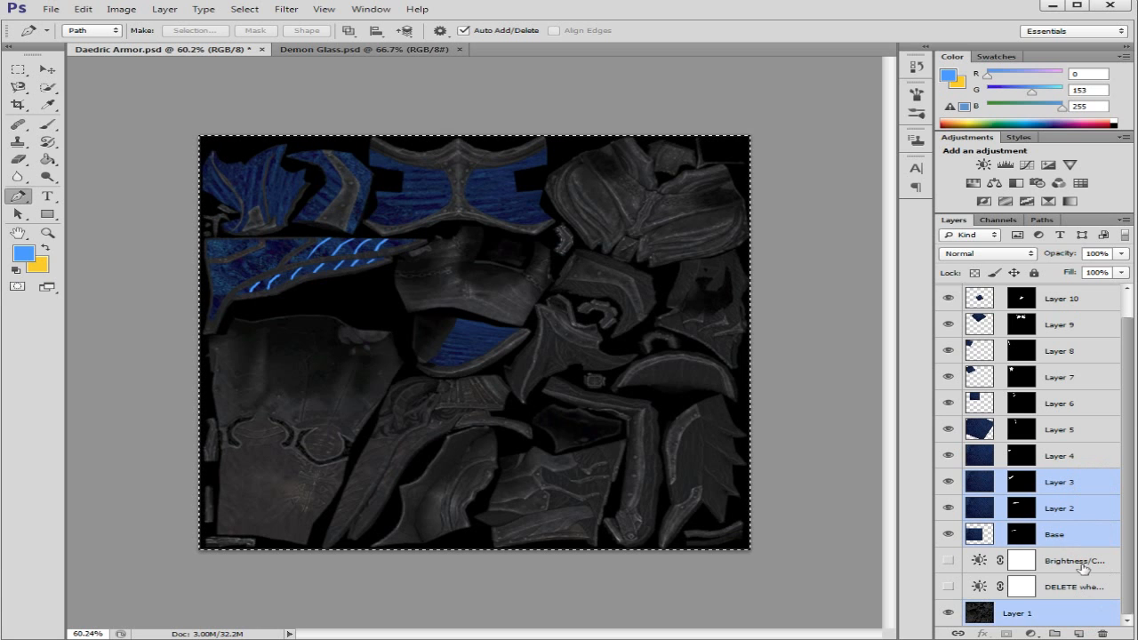
Step: Extend the layer selection with Layers 4 to 10, Highlights and the darkening Brightness/Contrast layer, leaving out DELETE when DONE
{"action": "left_click", "coordinate": [1096, 456], "text": "ctrl"}
{"action": "left_click", "coordinate": [1093, 433], "text": "ctrl"}
{"action": "left_click", "coordinate": [1093, 405], "text": "ctrl"}
{"action": "left_click", "coordinate": [1092, 374], "text": "ctrl"}
{"action": "left_click", "coordinate": [1092, 351], "text": "ctrl"}
{"action": "left_click", "coordinate": [1092, 324], "text": "ctrl"}
{"action": "left_click", "coordinate": [1092, 296], "text": "ctrl"}
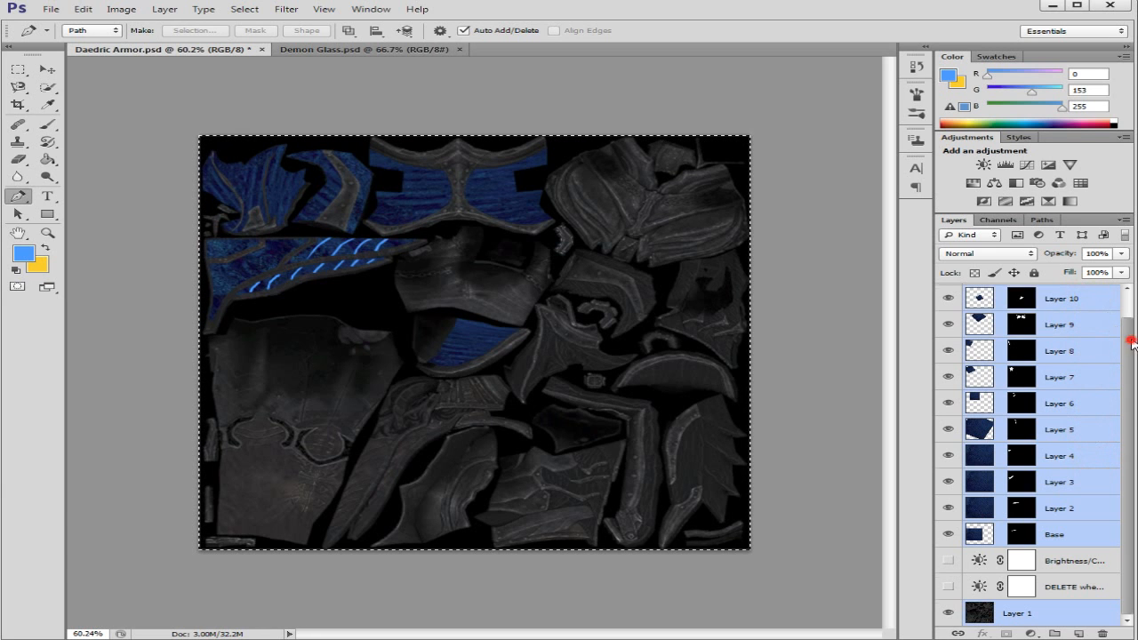
{"action": "scroll", "coordinate": [1093, 298], "scroll_direction": "up", "scroll_amount": 1}
{"action": "left_click", "coordinate": [1084, 298], "text": "ctrl"}
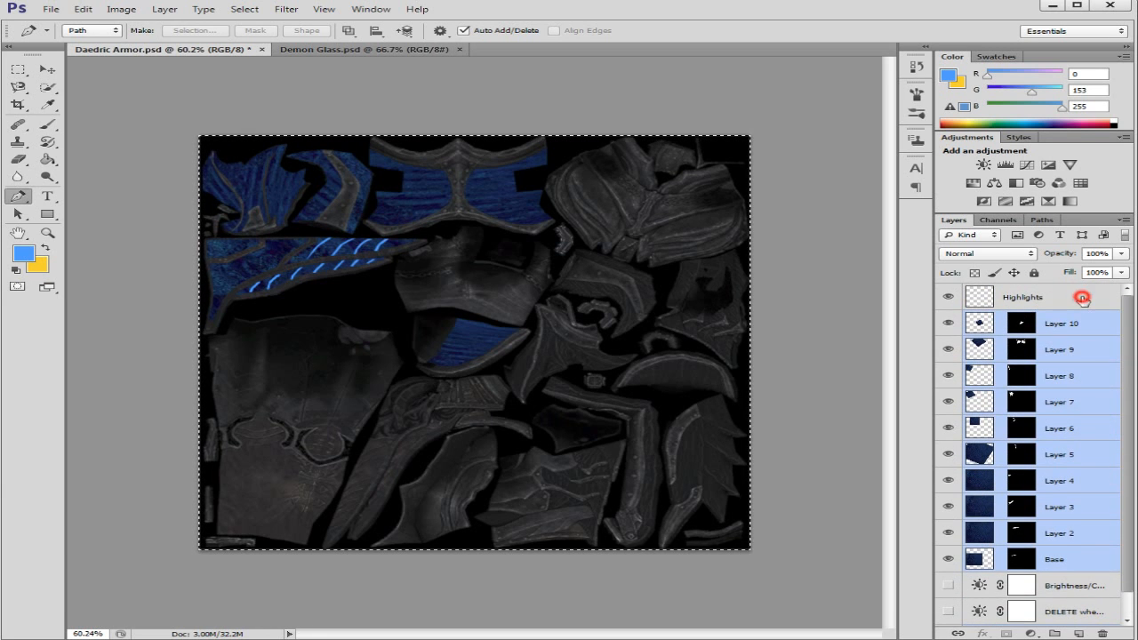
{"action": "scroll", "coordinate": [1075, 481], "scroll_direction": "down", "scroll_amount": 1}
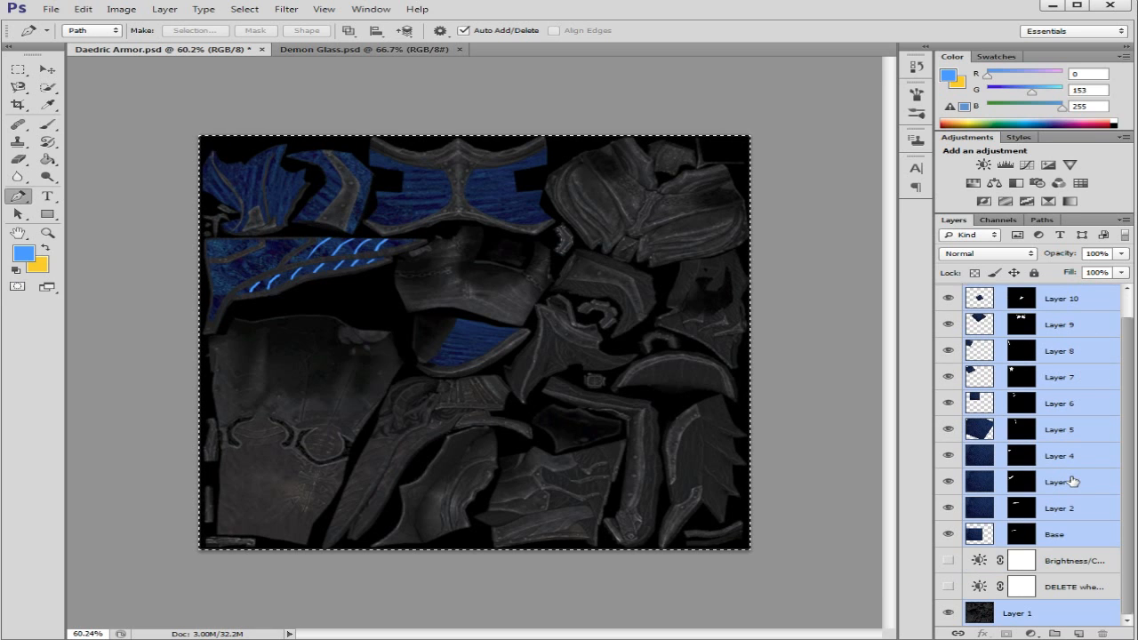
{"action": "left_click", "coordinate": [1100, 562], "text": "ctrl"}
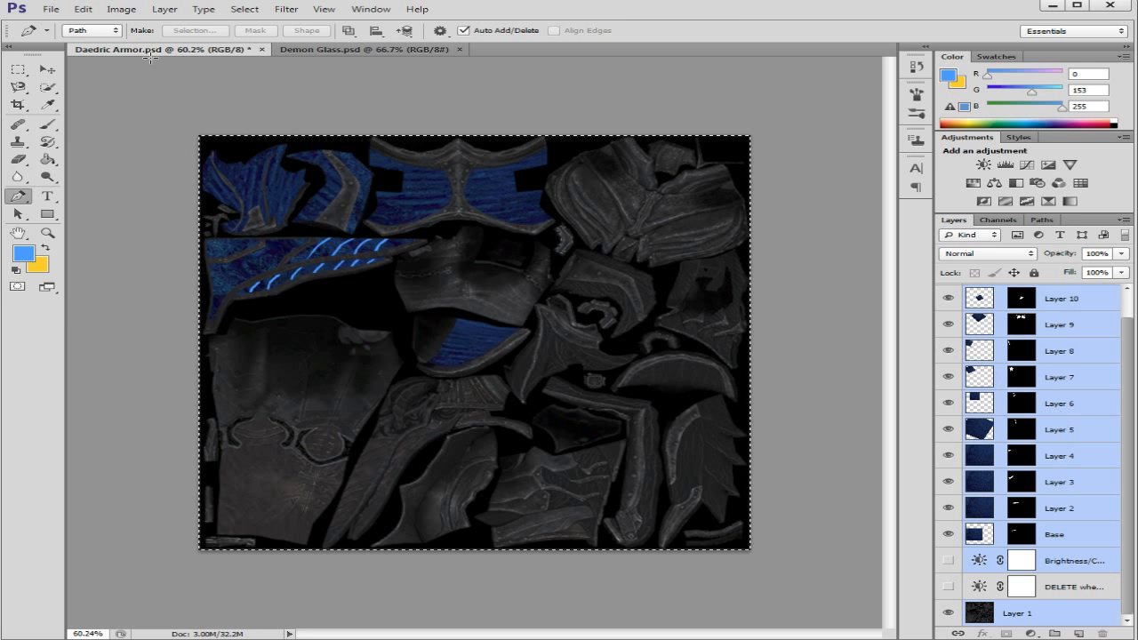
Step: Copy the selected armor texture merged and create a 1024 x 1024 pixel document with transparent background from the Clipboard preset
{"action": "left_click", "coordinate": [83, 9]}
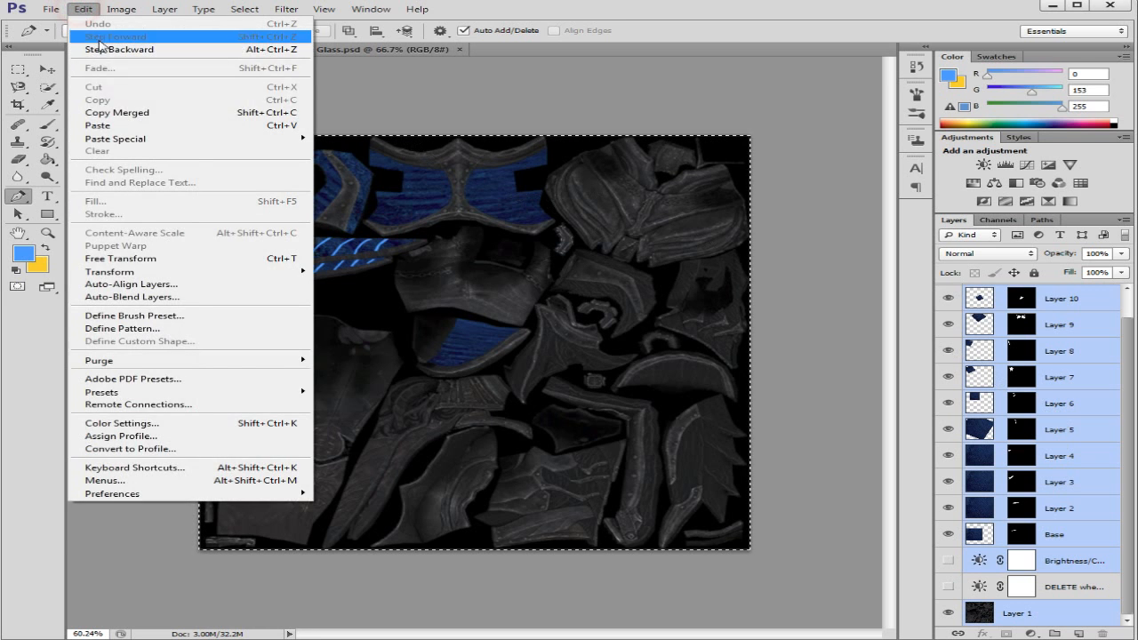
{"action": "left_click", "coordinate": [137, 114]}
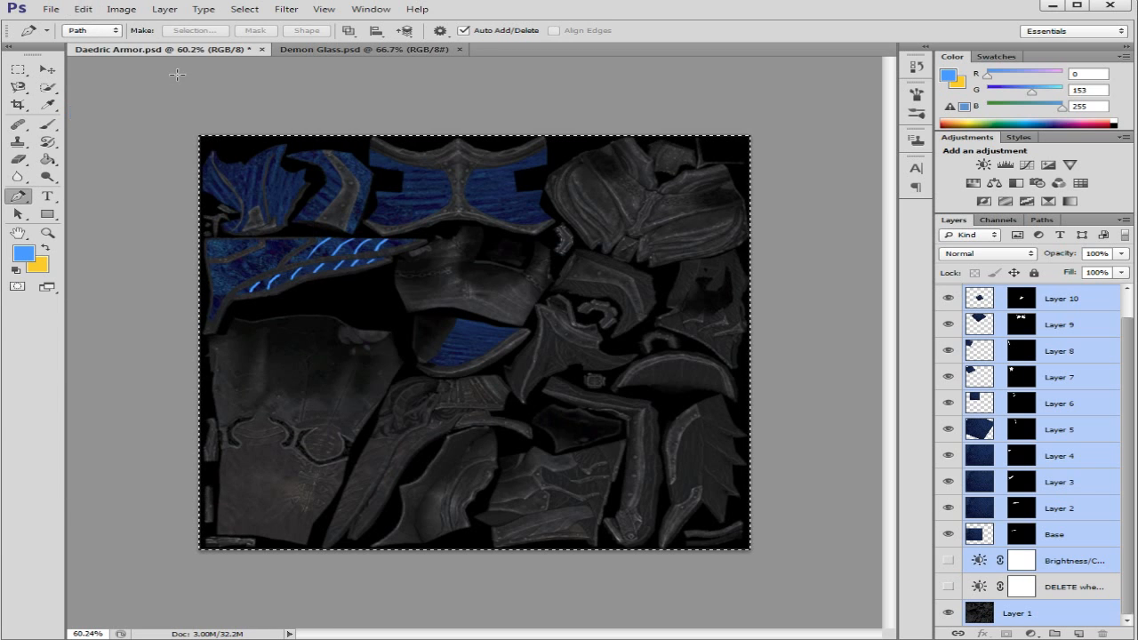
{"action": "left_click", "coordinate": [51, 9]}
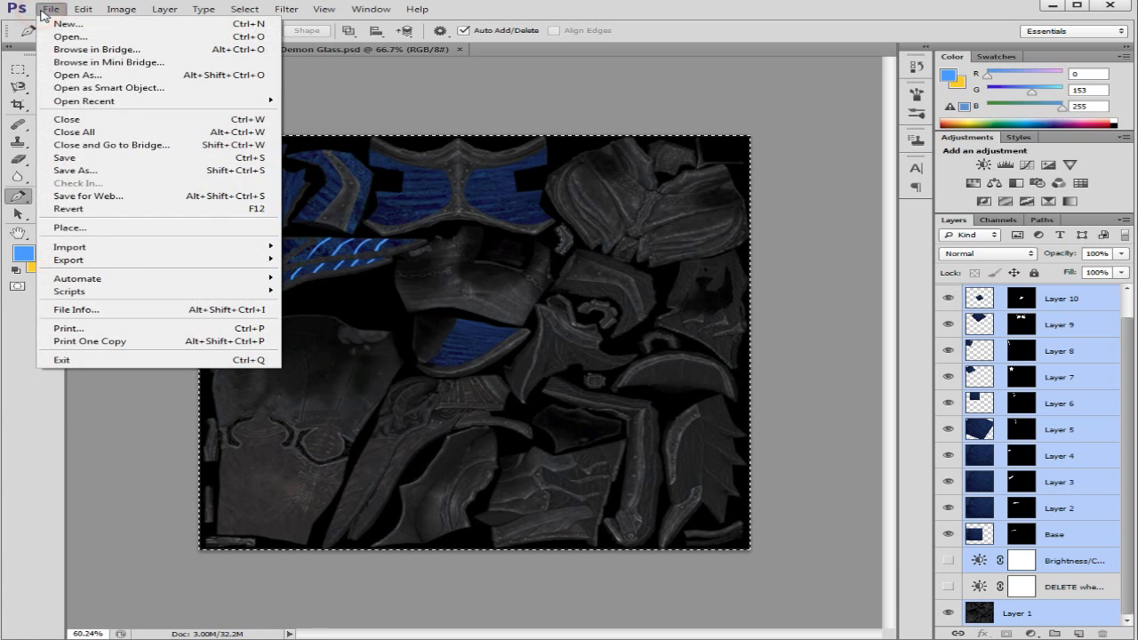
{"action": "left_click", "coordinate": [60, 24]}
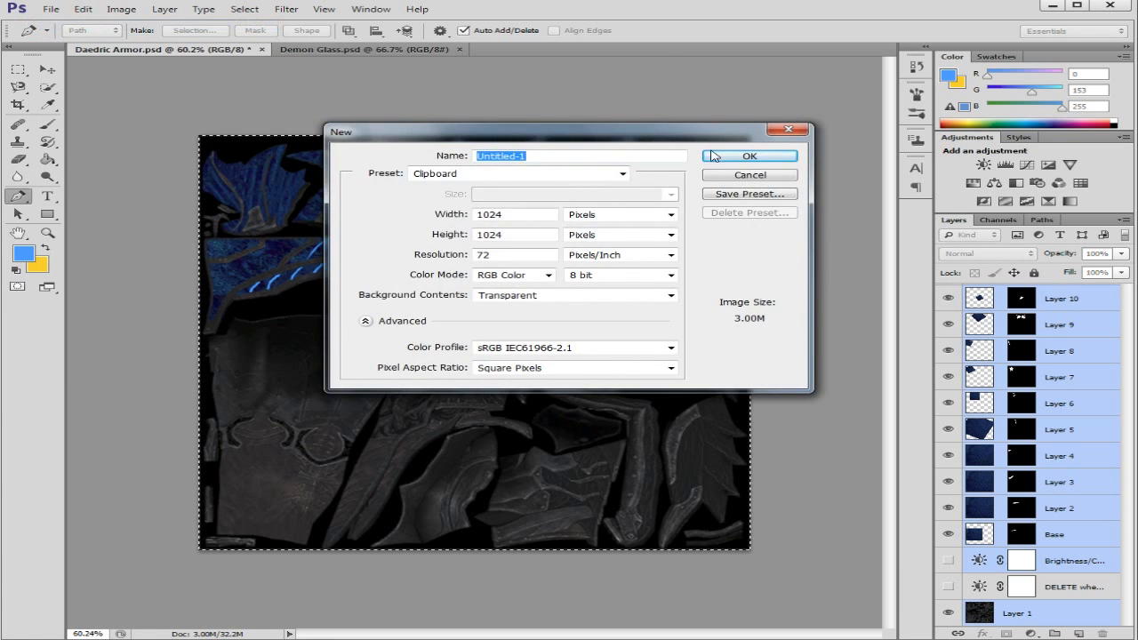
{"action": "left_click", "coordinate": [729, 159]}
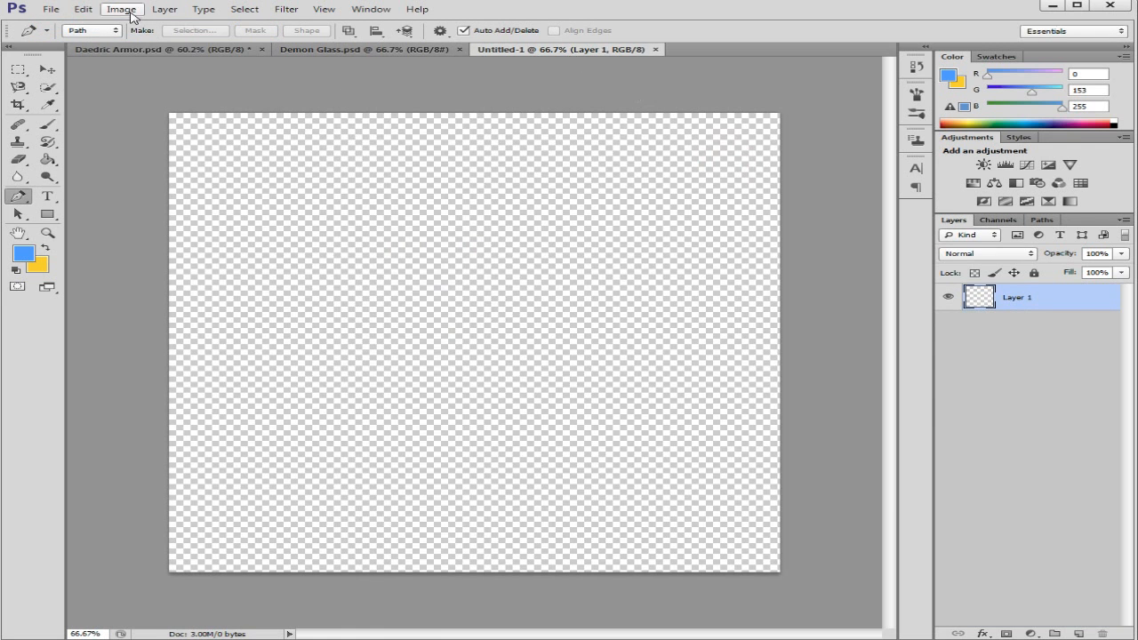
Step: Paste the merged armor texture into the new document and flatten the image
{"action": "left_click", "coordinate": [83, 10]}
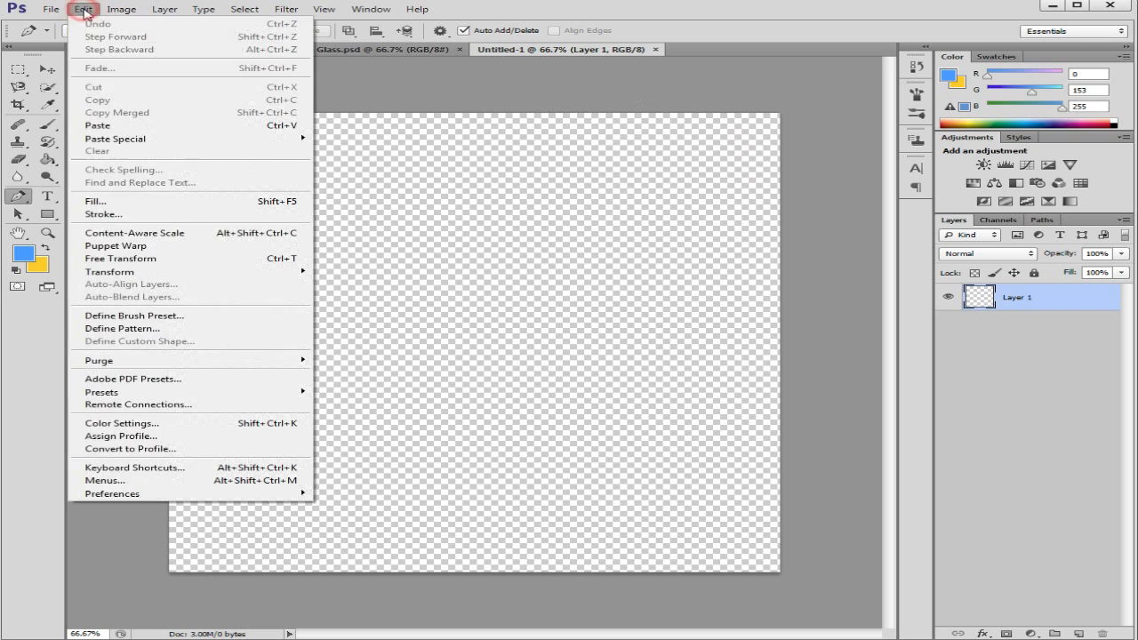
{"action": "left_click", "coordinate": [98, 126]}
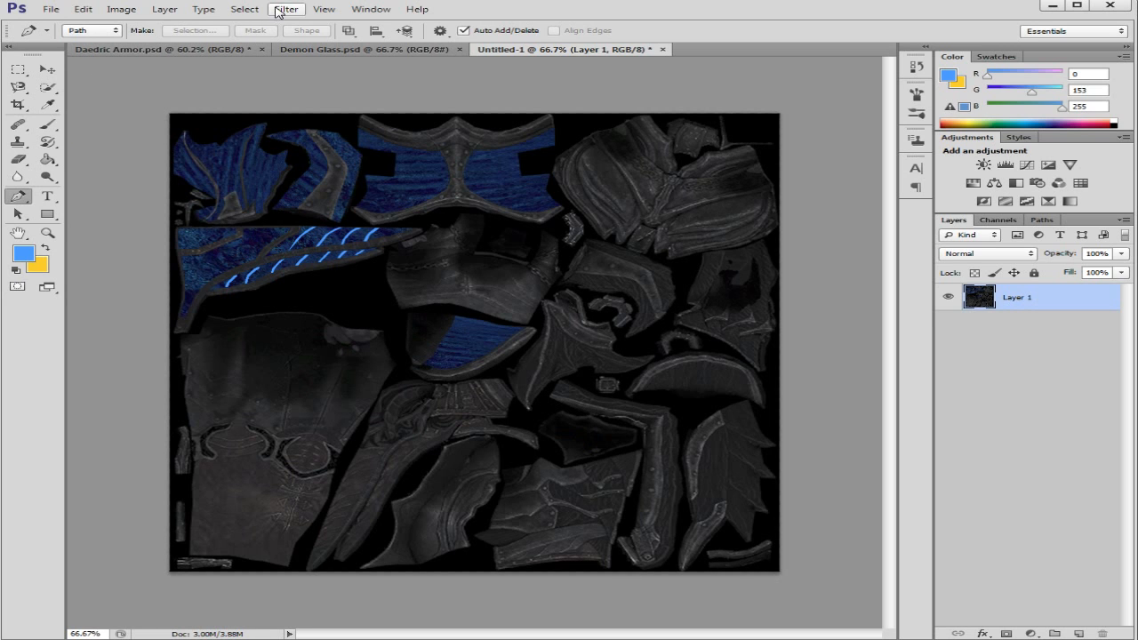
{"action": "left_click", "coordinate": [179, 10]}
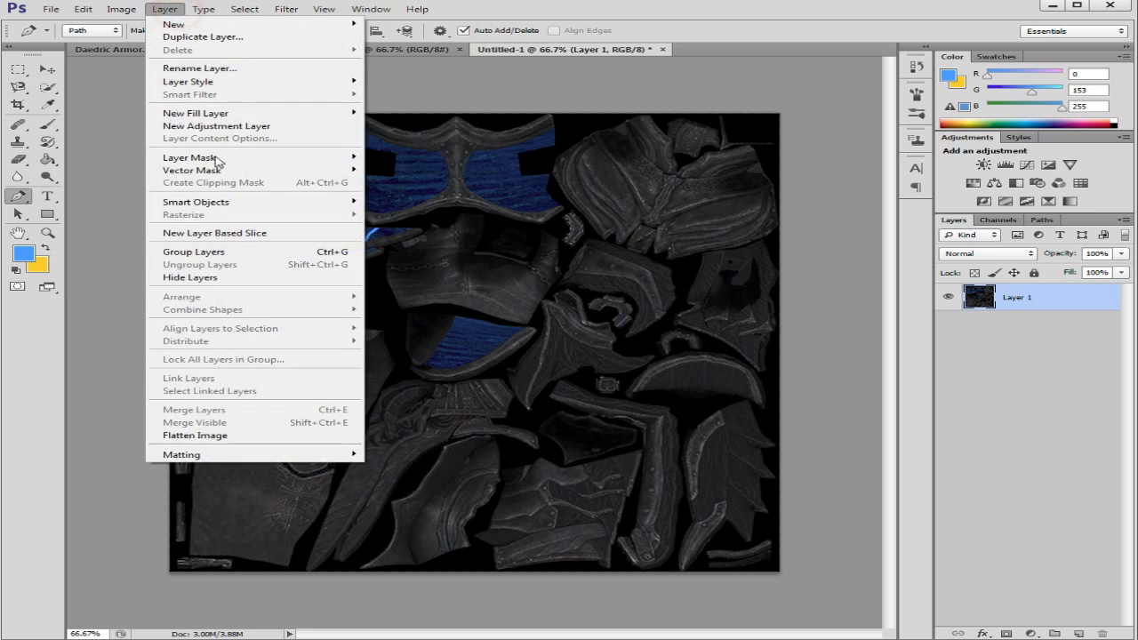
{"action": "left_click", "coordinate": [250, 434]}
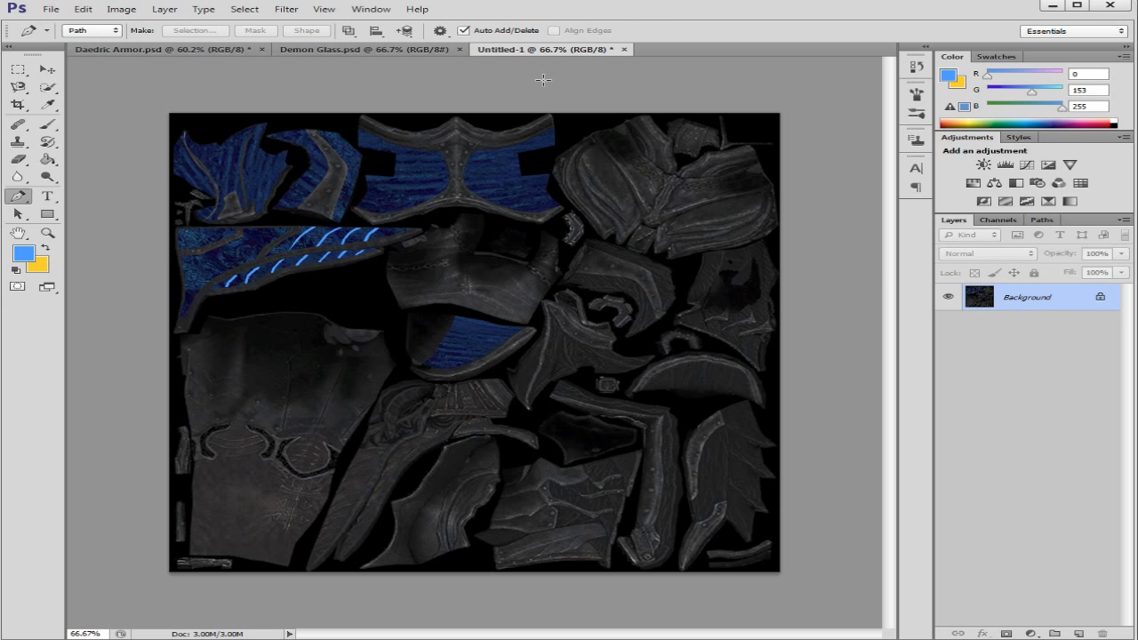
Step: Save the flattened texture to the Desktop as Untitled-1 in the D3D/DDS format
{"action": "left_click", "coordinate": [52, 10]}
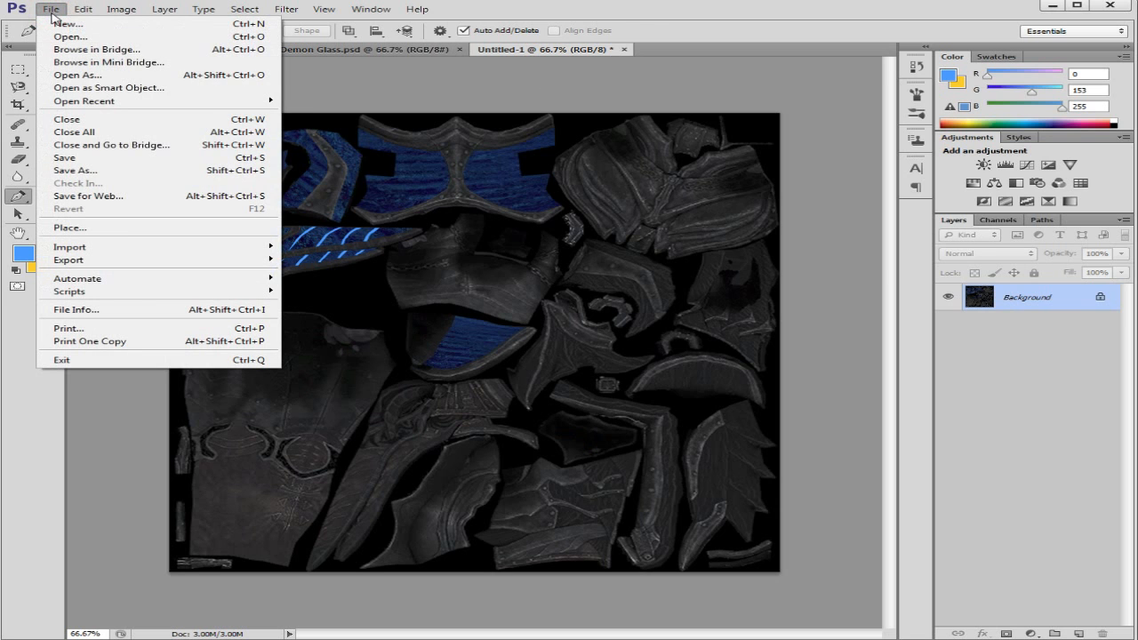
{"action": "left_click", "coordinate": [75, 170]}
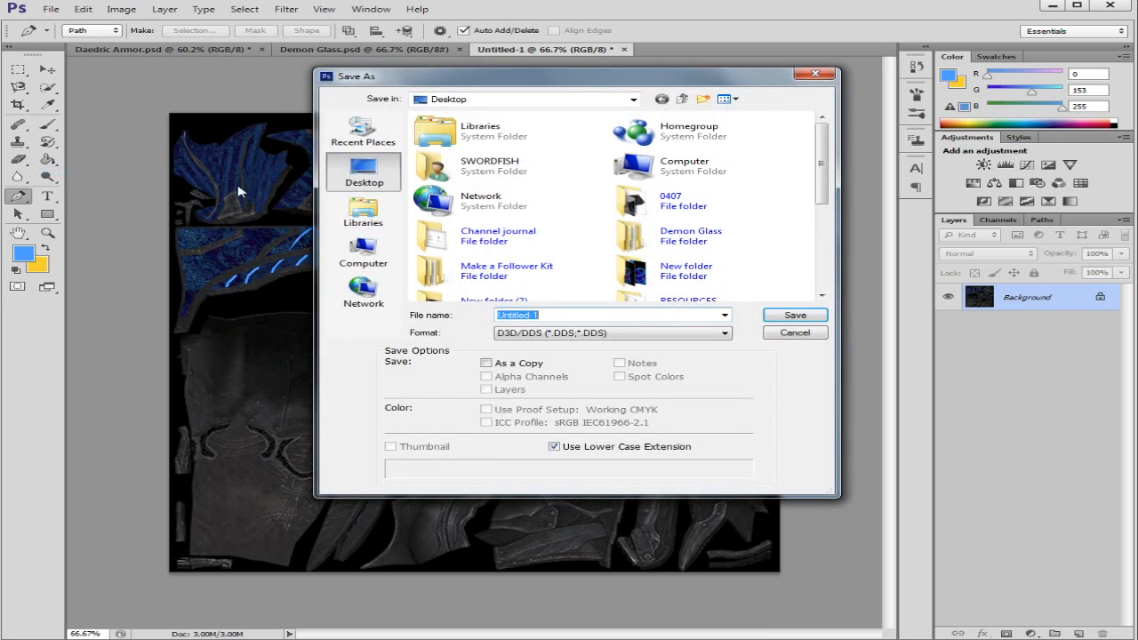
{"action": "left_click", "coordinate": [649, 335]}
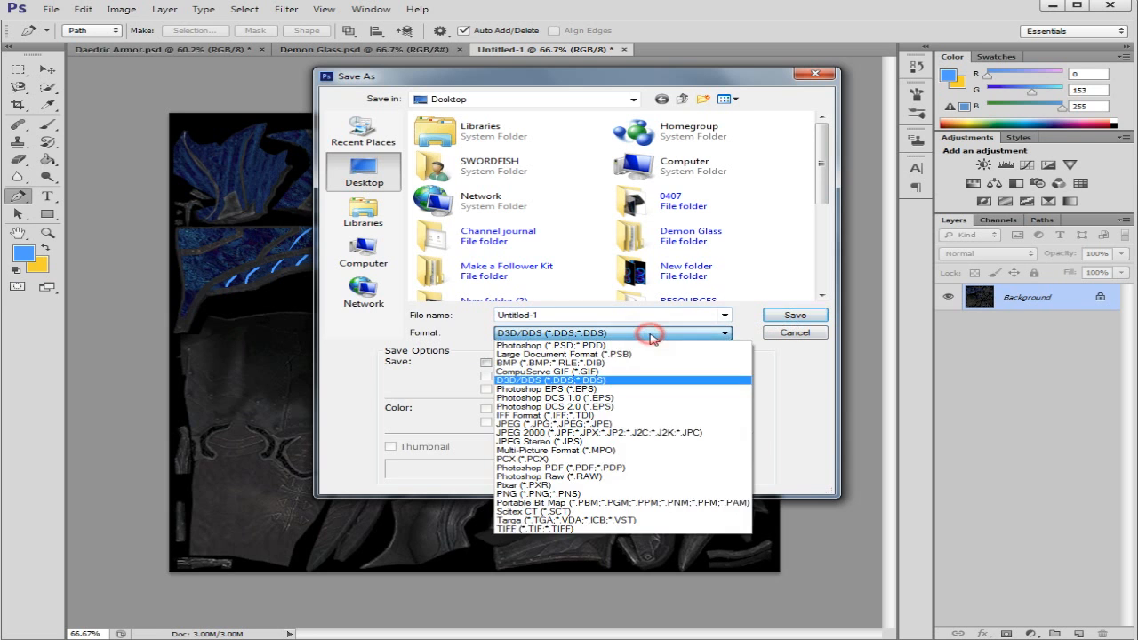
{"action": "left_click", "coordinate": [601, 386]}
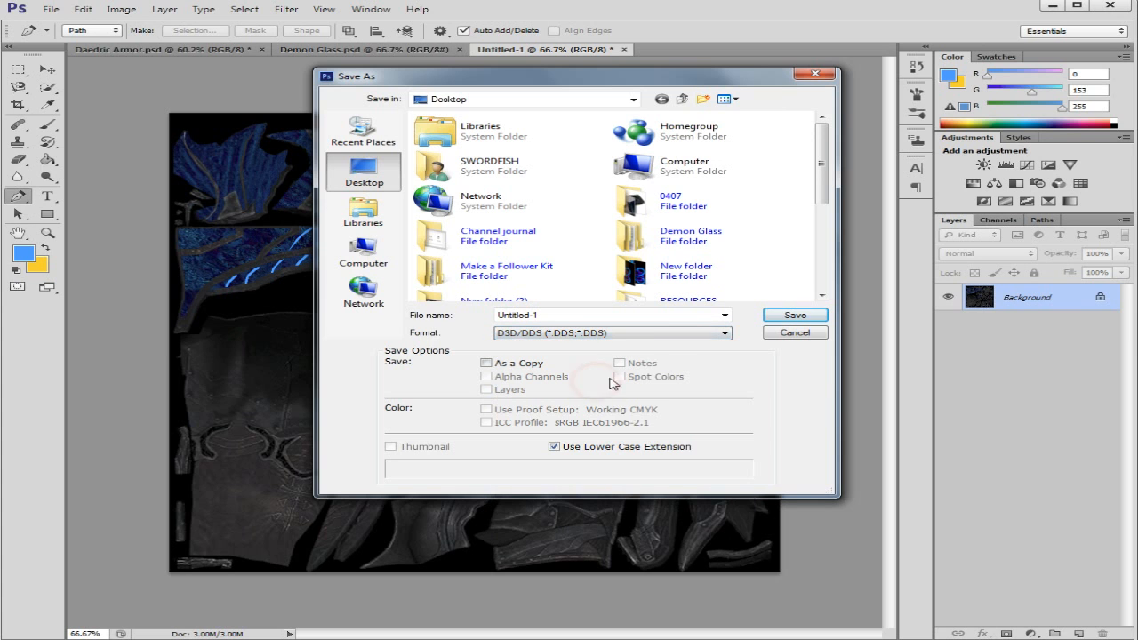
{"action": "left_click", "coordinate": [775, 318]}
Step: Export the DDS file as a 2D texture with DXT1 ARGB 4 bpp 1 bit alpha compression and generated MIP maps
{"action": "left_click", "coordinate": [523, 251]}
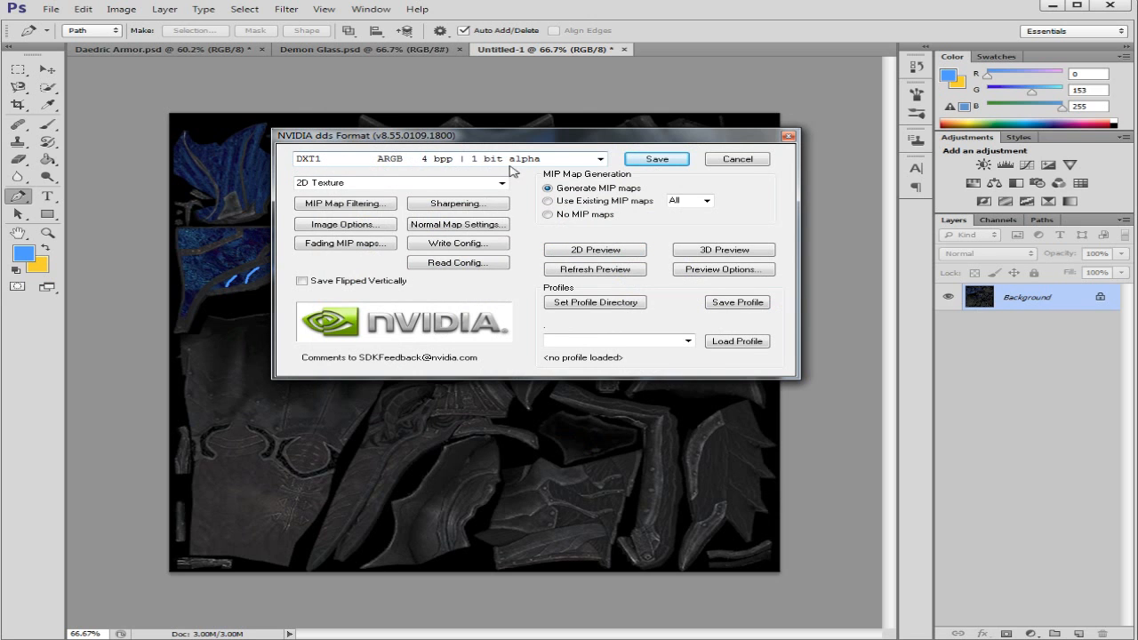
{"action": "left_click", "coordinate": [600, 159]}
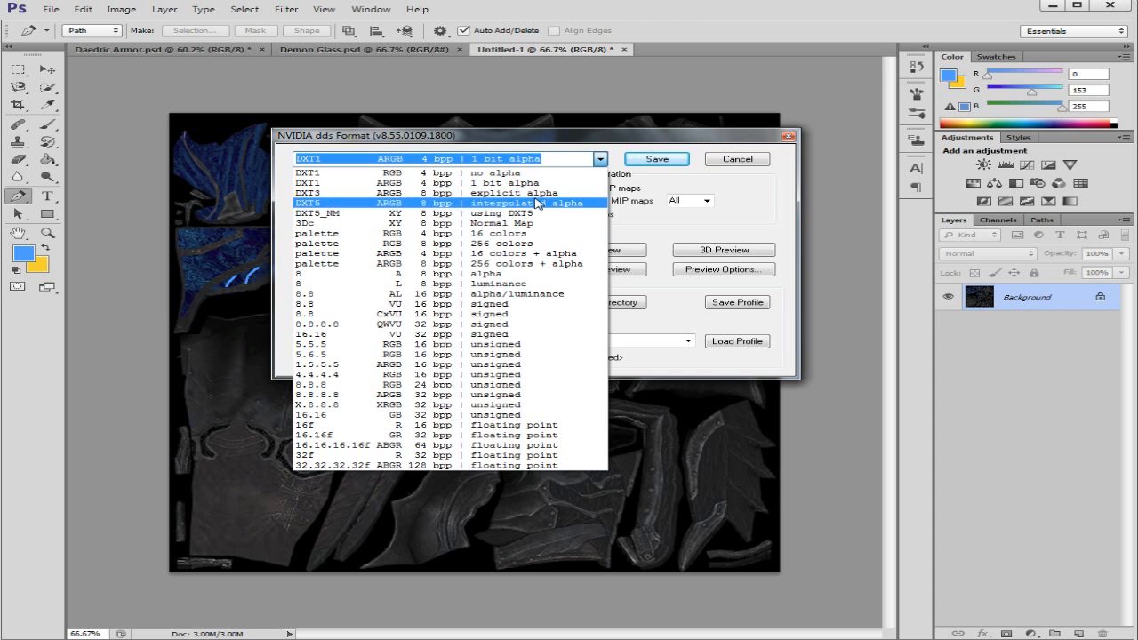
{"action": "left_click", "coordinate": [601, 159]}
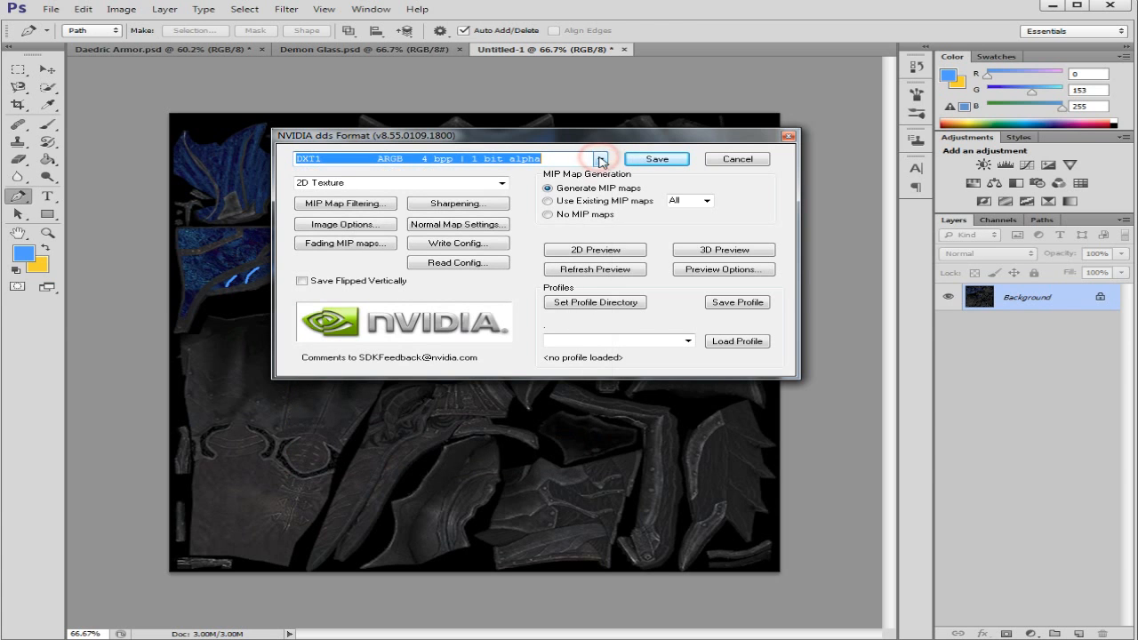
{"action": "left_click", "coordinate": [648, 160]}
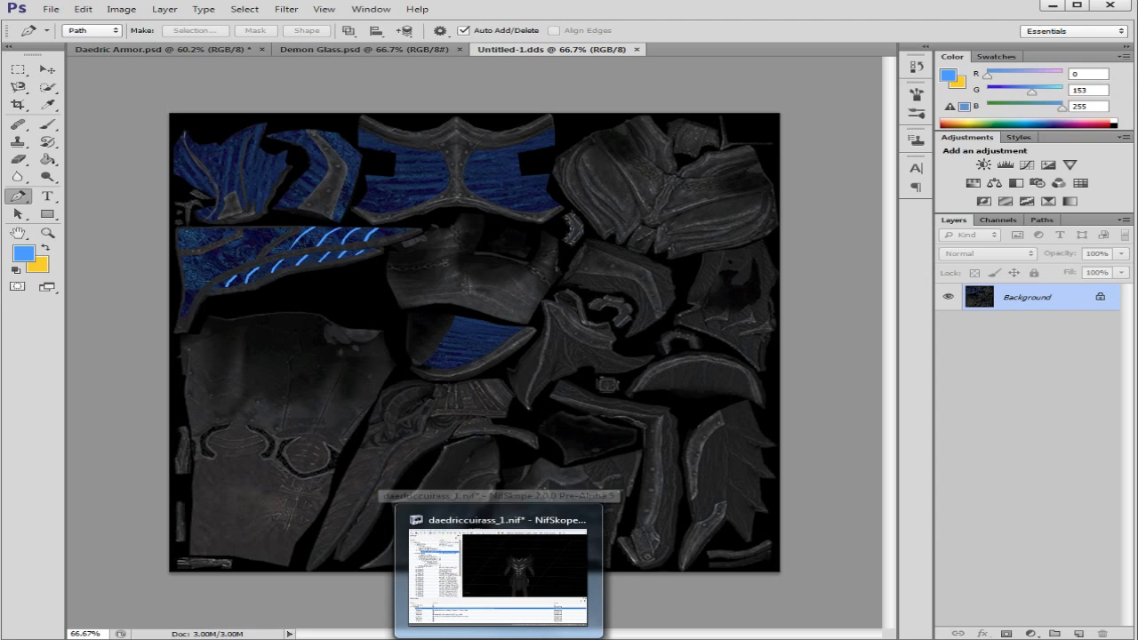
Step: Switch to NifSkope and assign Untitled-1.dds from the Desktop as the first texture in the cuirass's BSShaderTextureSet
{"action": "left_click", "coordinate": [515, 637]}
{"action": "mouse_move", "coordinate": [587, 364]}
{"action": "left_mouse_down"}
{"action": "mouse_move", "coordinate": [623, 364]}
{"action": "mouse_move", "coordinate": [594, 367]}
{"action": "mouse_move", "coordinate": [613, 346]}
{"action": "mouse_move", "coordinate": [605, 363]}
{"action": "mouse_move", "coordinate": [614, 360]}
{"action": "left_mouse_up"}
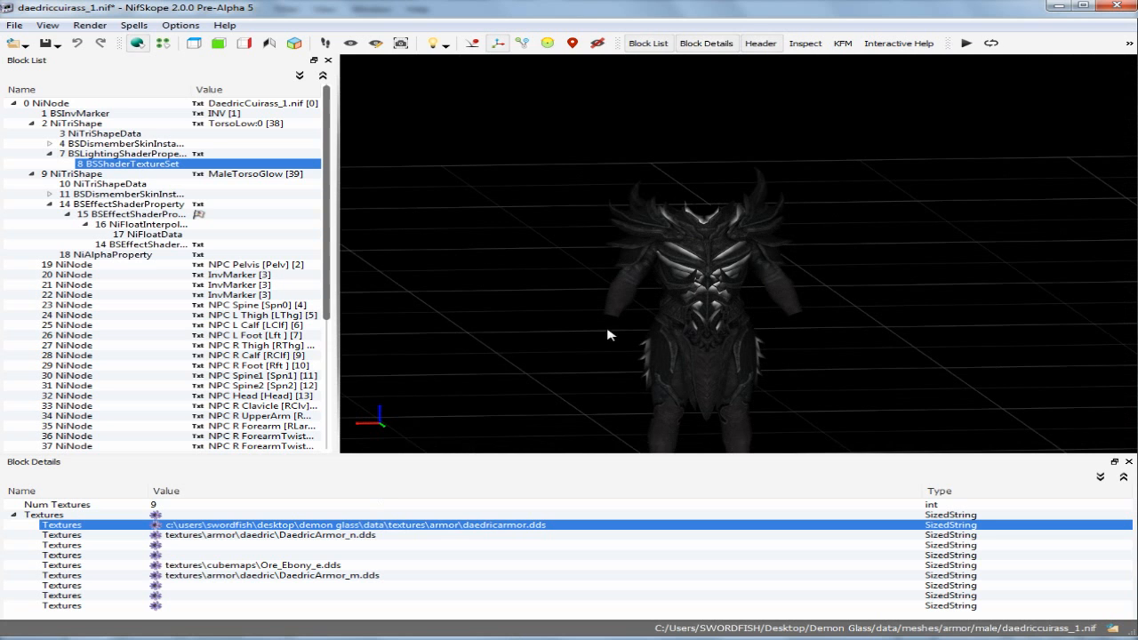
{"action": "left_click", "coordinate": [155, 528]}
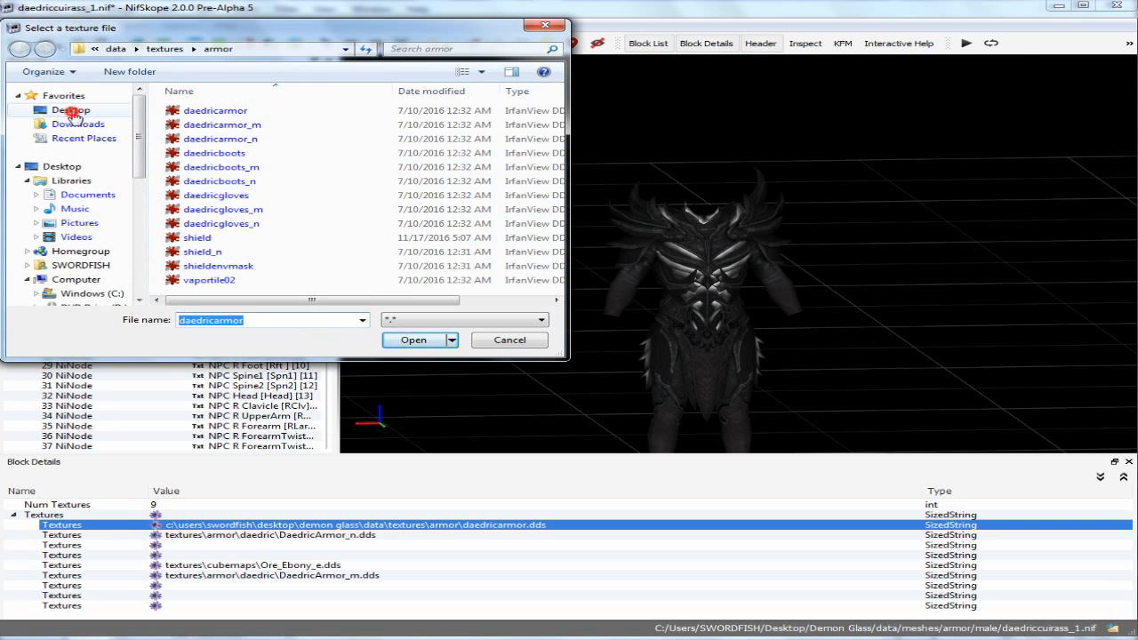
{"action": "left_click", "coordinate": [71, 110]}
{"action": "scroll", "coordinate": [391, 129], "scroll_direction": "down", "scroll_amount": 6}
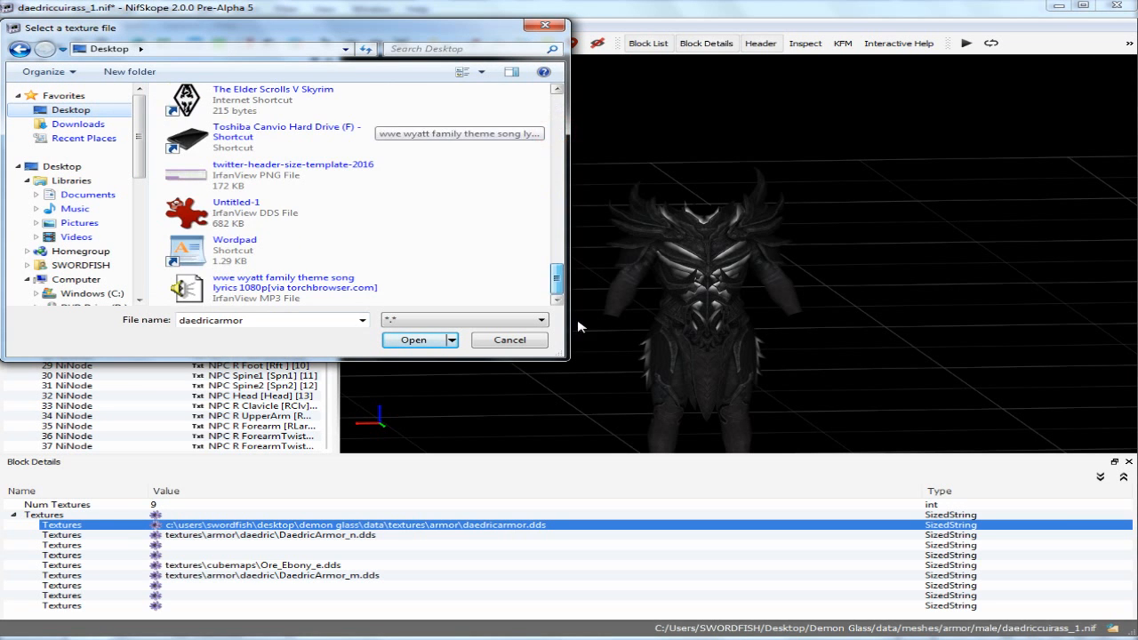
{"action": "left_click", "coordinate": [199, 207]}
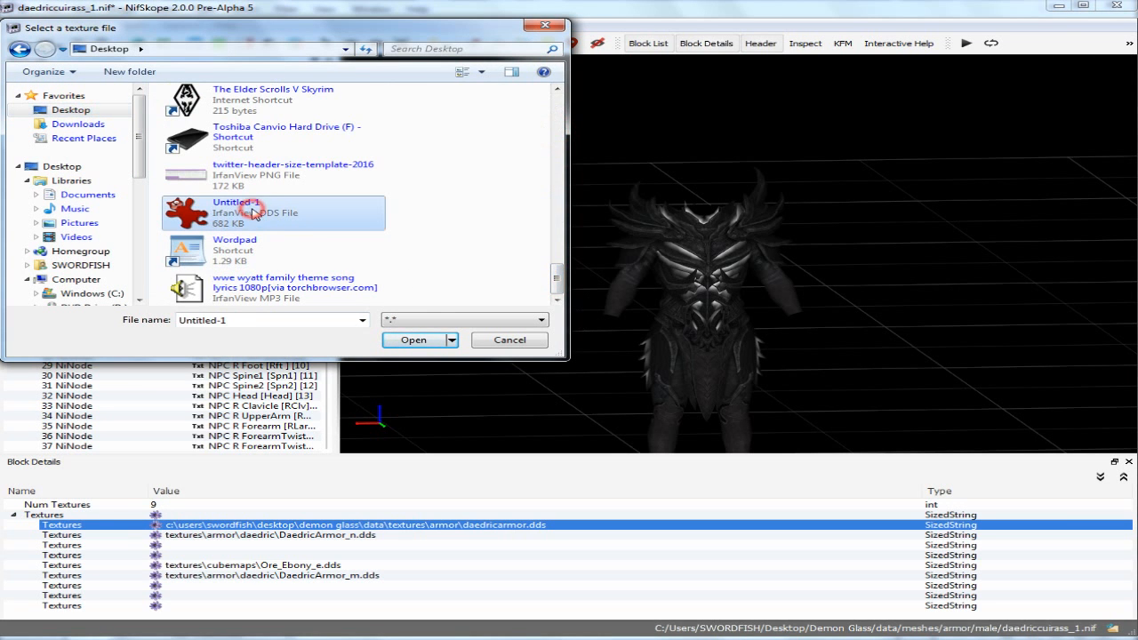
{"action": "left_click", "coordinate": [415, 338]}
{"action": "left_click", "coordinate": [525, 327]}
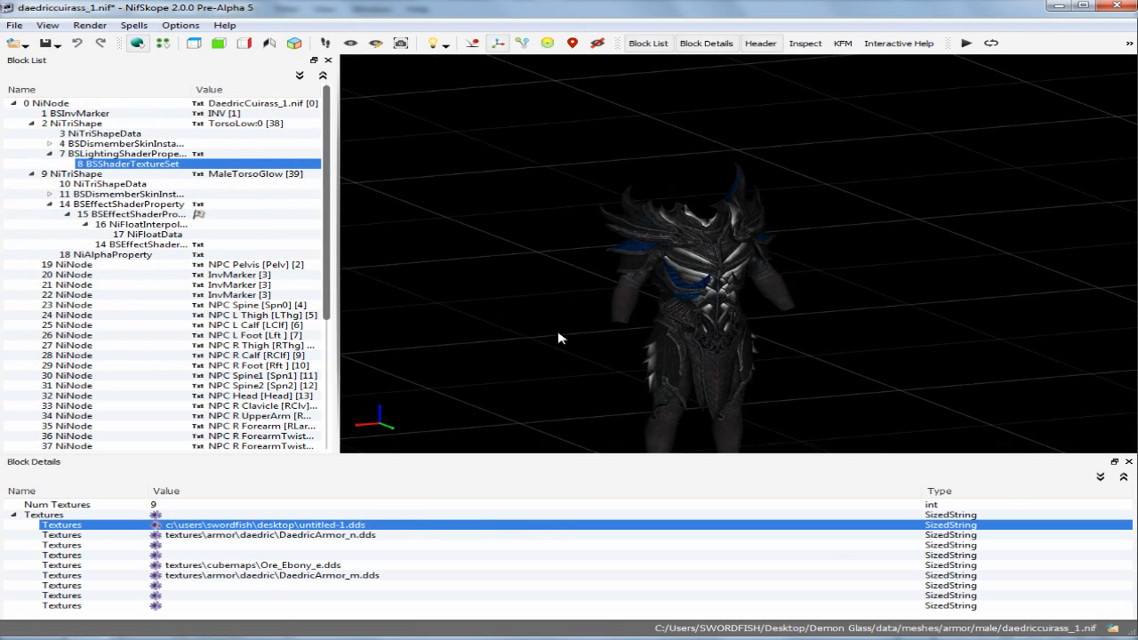
Step: Examine how the blue glass texture sits on the cuirass's chest plates and sides up close
{"action": "scroll", "coordinate": [569, 335], "scroll_direction": "up", "scroll_amount": 2}
{"action": "scroll", "coordinate": [556, 334], "scroll_direction": "up", "scroll_amount": 3}
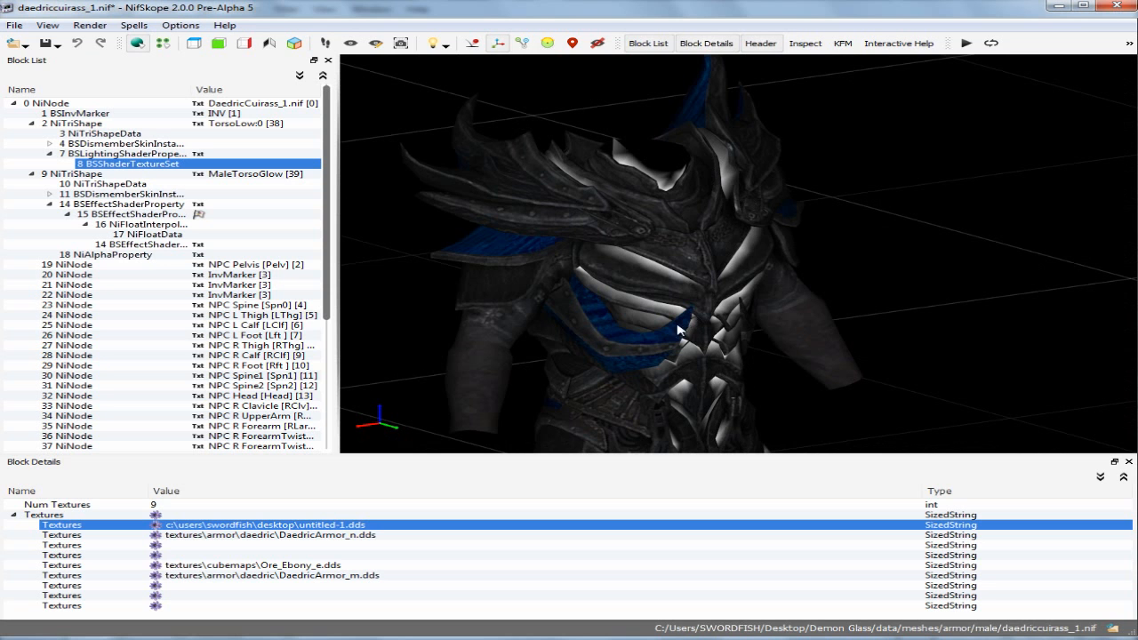
{"action": "left_click_drag", "start_coordinate": [681, 338], "coordinate": [498, 321]}
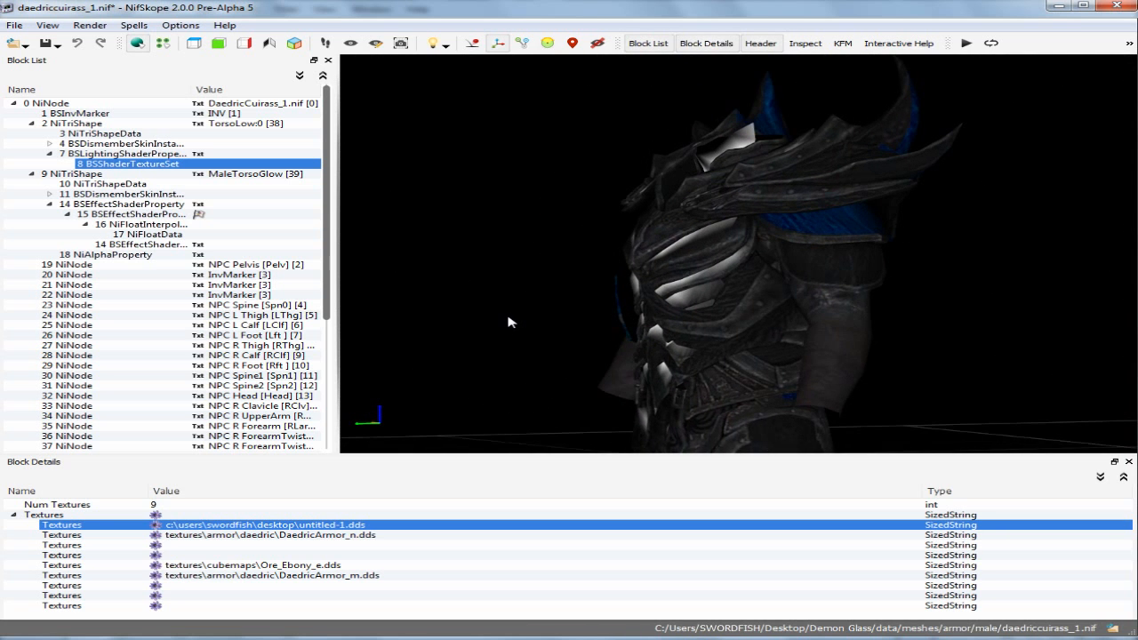
{"action": "scroll", "coordinate": [507, 322], "scroll_direction": "up", "scroll_amount": 5}
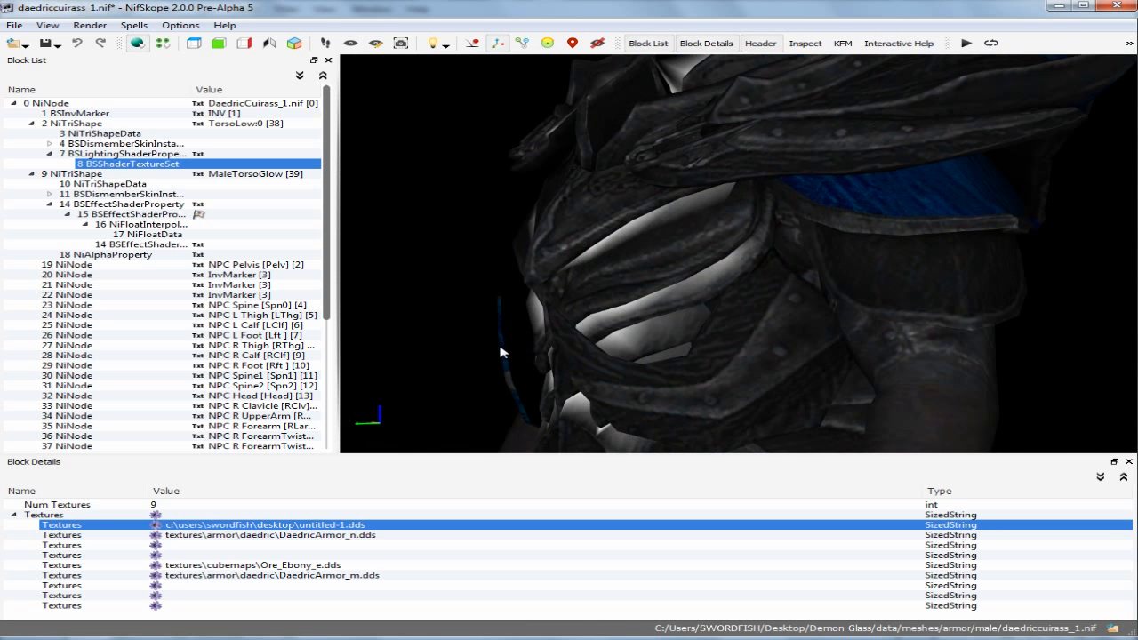
{"action": "left_click_drag", "start_coordinate": [494, 349], "coordinate": [527, 357]}
{"action": "left_click_drag", "start_coordinate": [575, 357], "coordinate": [612, 355]}
{"action": "scroll", "coordinate": [621, 330], "scroll_direction": "down", "scroll_amount": 3}
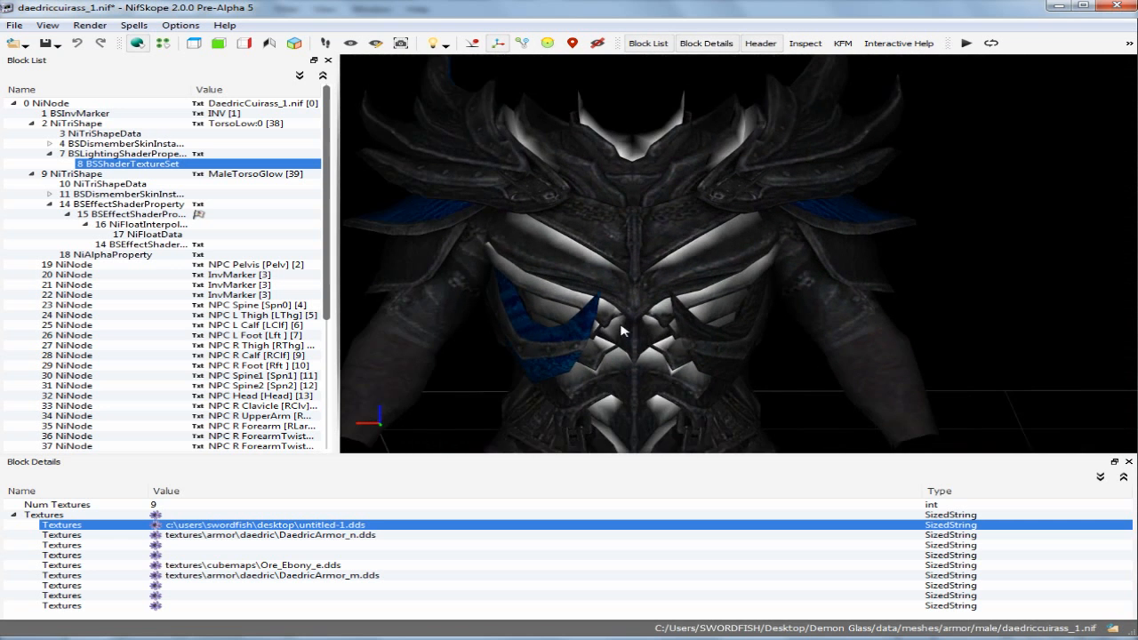
Step: Examine the back of the armor, including the glowing highlight stripes on the rear waist piece
{"action": "left_click_drag", "start_coordinate": [503, 269], "coordinate": [620, 288]}
{"action": "mouse_move", "coordinate": [547, 284]}
{"action": "left_mouse_down"}
{"action": "mouse_move", "coordinate": [744, 305]}
{"action": "mouse_move", "coordinate": [709, 306]}
{"action": "mouse_move", "coordinate": [768, 329]}
{"action": "mouse_move", "coordinate": [640, 232]}
{"action": "left_mouse_up"}
{"action": "scroll", "coordinate": [709, 307], "scroll_direction": "down", "scroll_amount": 5}
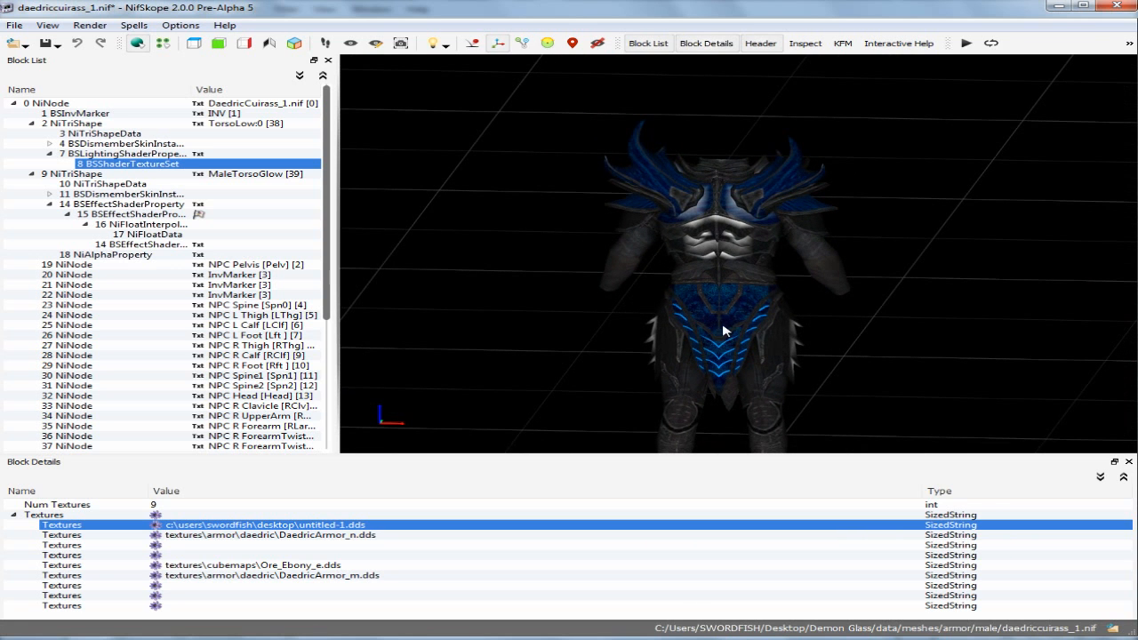
{"action": "scroll", "coordinate": [723, 333], "scroll_direction": "up", "scroll_amount": 4}
{"action": "left_click_drag", "start_coordinate": [723, 334], "coordinate": [706, 237]}
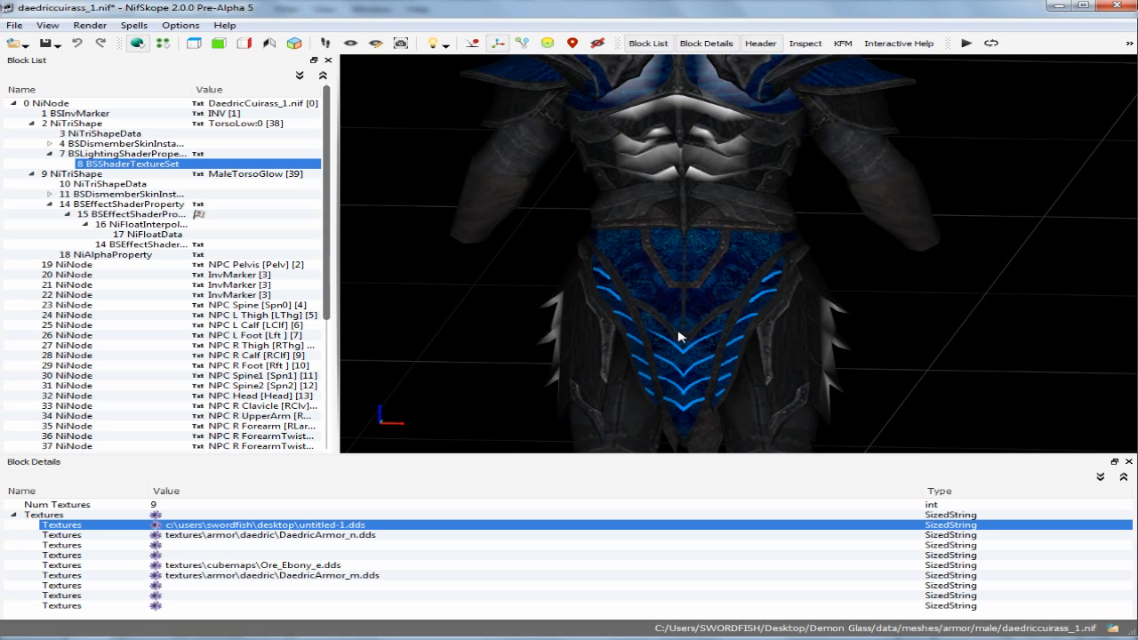
{"action": "scroll", "coordinate": [678, 336], "scroll_direction": "down", "scroll_amount": 3}
{"action": "mouse_move", "coordinate": [737, 306]}
{"action": "left_mouse_down"}
{"action": "mouse_move", "coordinate": [661, 320]}
{"action": "mouse_move", "coordinate": [721, 299]}
{"action": "left_mouse_up"}
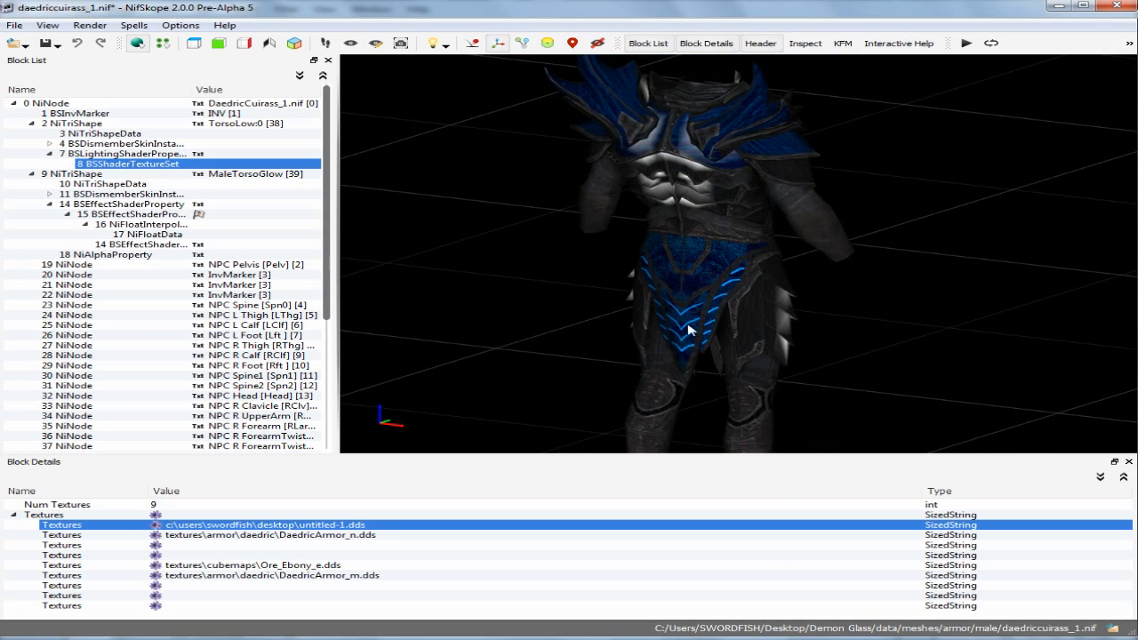
{"action": "left_click_drag", "start_coordinate": [792, 253], "coordinate": [831, 280]}
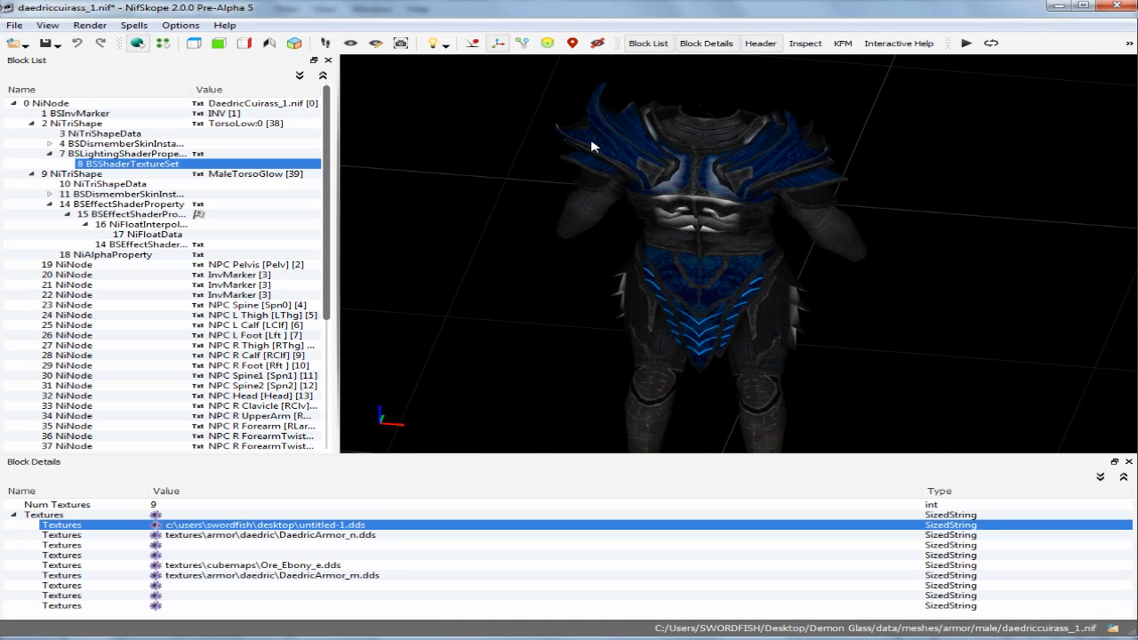
Step: Check the shoulder spikes, side pieces and front of the armor for areas still lacking blue glass
{"action": "left_click_drag", "start_coordinate": [592, 148], "coordinate": [786, 167]}
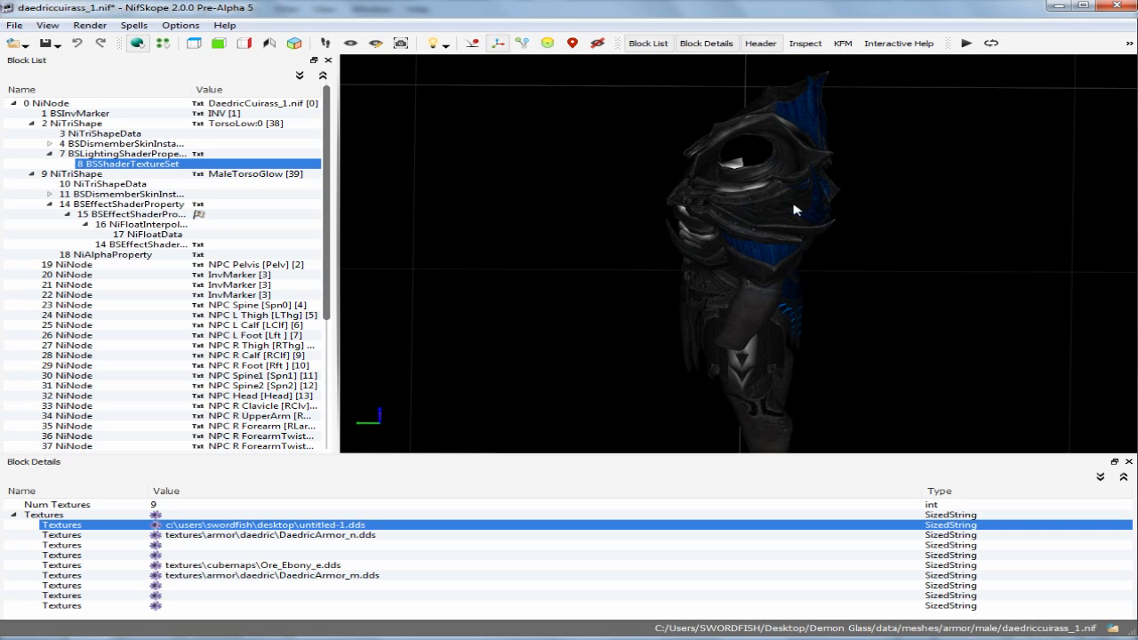
{"action": "left_click_drag", "start_coordinate": [724, 214], "coordinate": [784, 163]}
{"action": "left_click", "coordinate": [799, 194]}
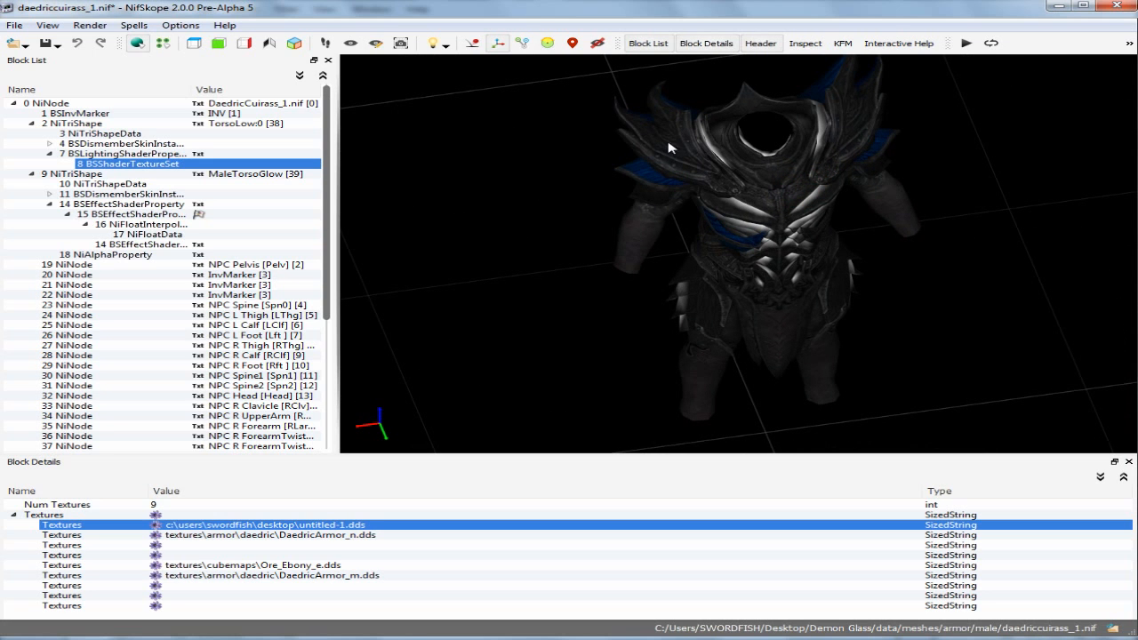
{"action": "scroll", "coordinate": [693, 196], "scroll_direction": "up", "scroll_amount": 2}
{"action": "left_click_drag", "start_coordinate": [708, 212], "coordinate": [612, 184]}
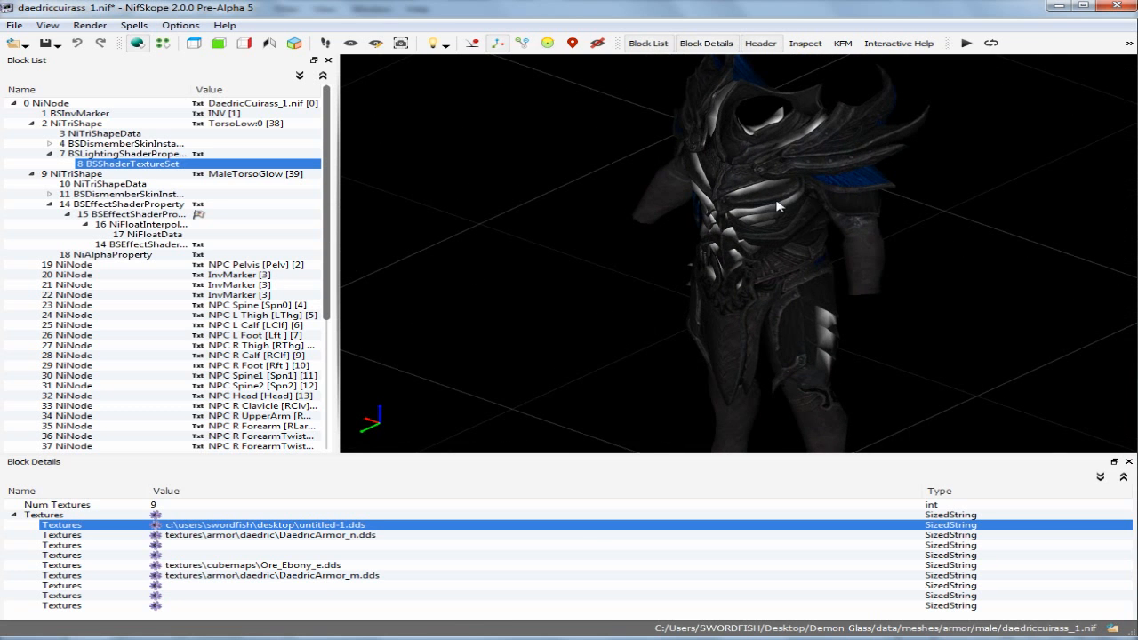
{"action": "left_click_drag", "start_coordinate": [856, 207], "coordinate": [894, 232]}
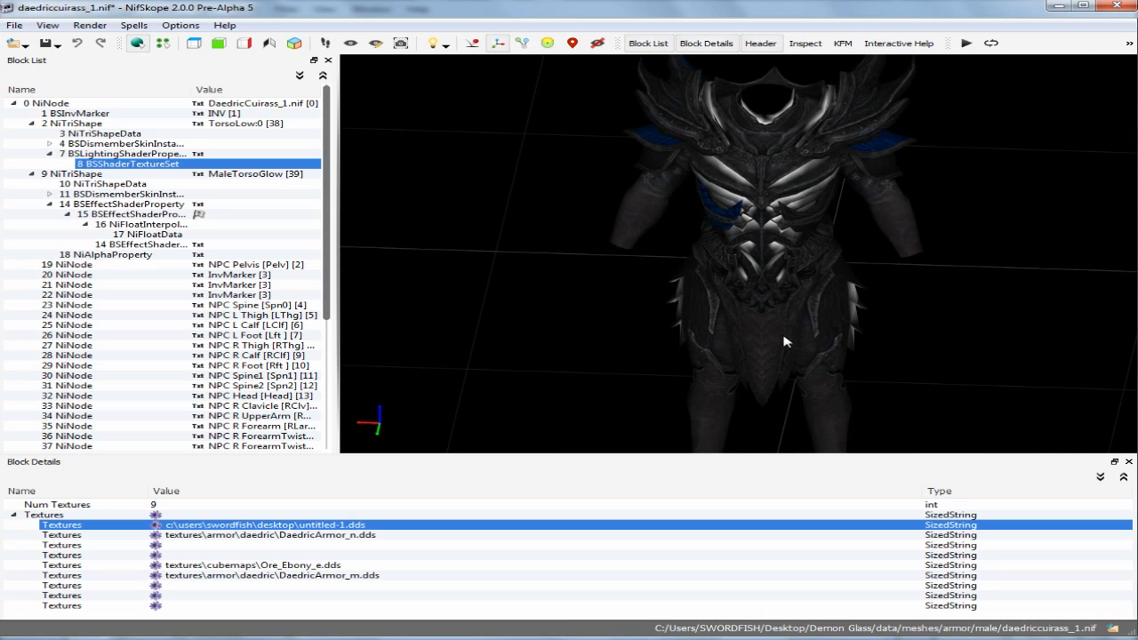
{"action": "mouse_move", "coordinate": [639, 356]}
{"action": "left_mouse_down"}
{"action": "mouse_move", "coordinate": [737, 348]}
{"action": "mouse_move", "coordinate": [628, 353]}
{"action": "left_mouse_up"}
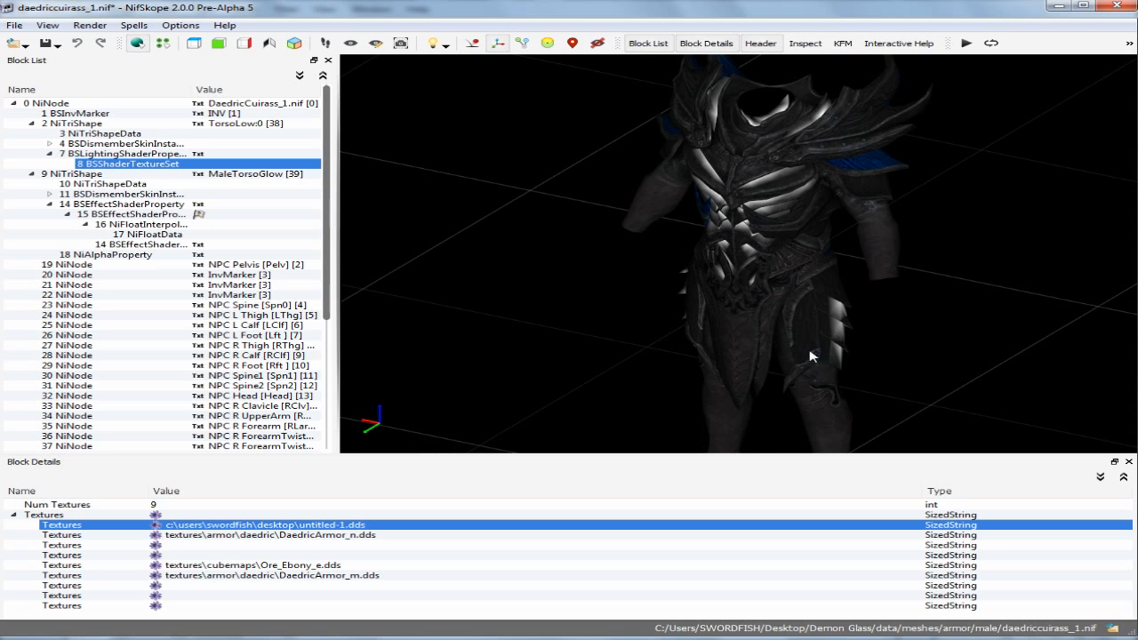
{"action": "left_click_drag", "start_coordinate": [563, 316], "coordinate": [571, 310]}
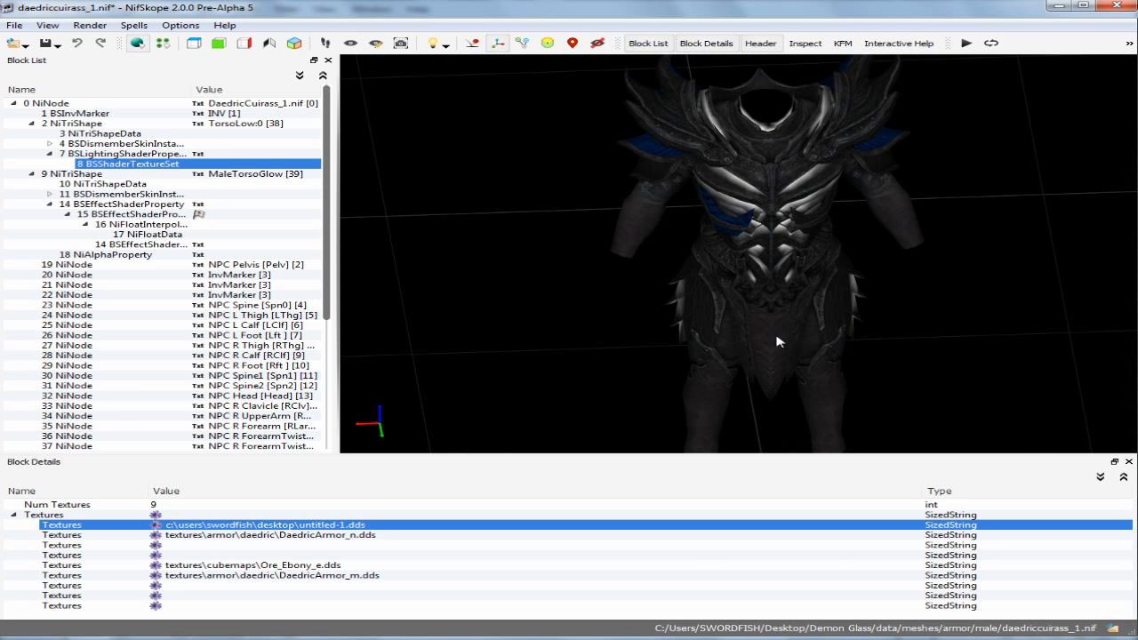
Step: Compare the textured back of the armor with its front at several zoom levels
{"action": "left_click_drag", "start_coordinate": [673, 368], "coordinate": [1010, 352]}
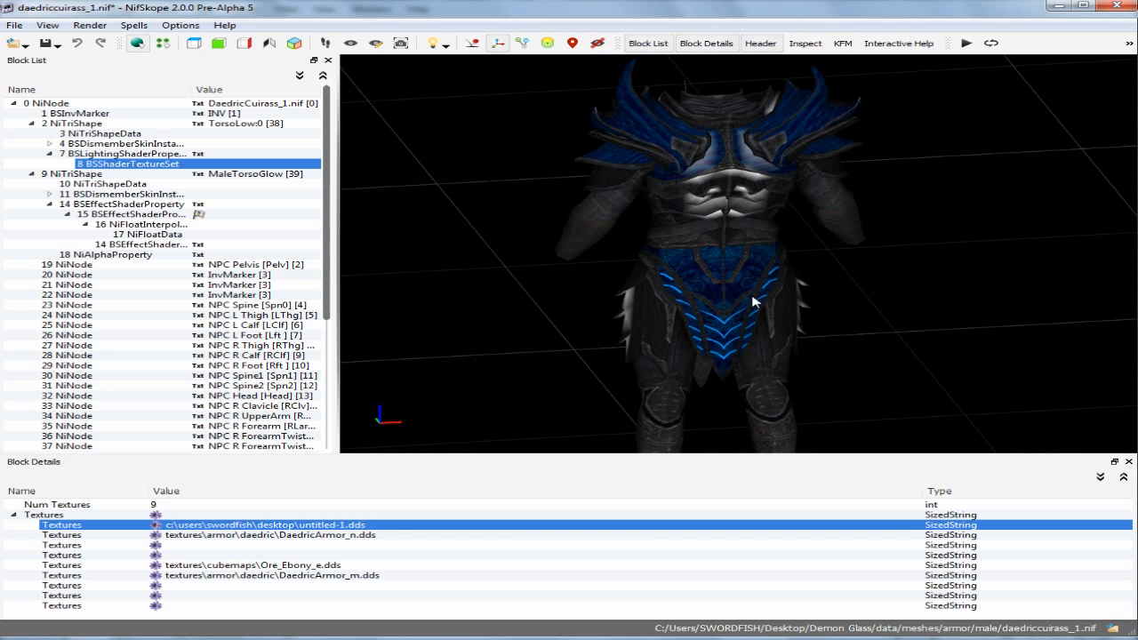
{"action": "left_click_drag", "start_coordinate": [902, 303], "coordinate": [546, 306]}
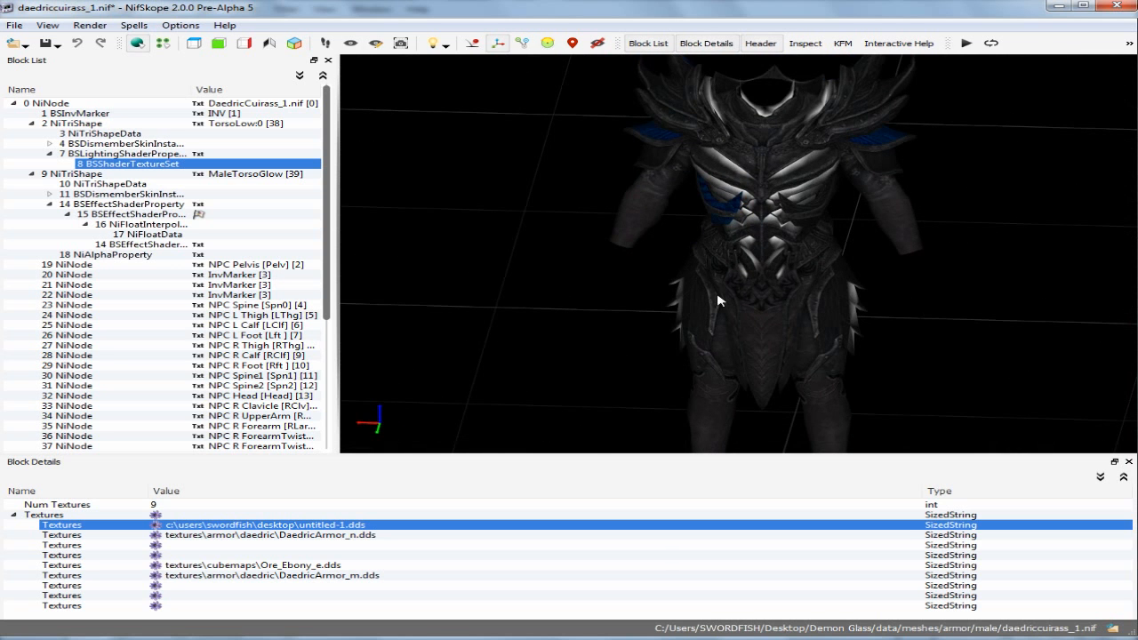
{"action": "scroll", "coordinate": [625, 289], "scroll_direction": "down", "scroll_amount": 3}
{"action": "mouse_move", "coordinate": [641, 289]}
{"action": "left_mouse_down"}
{"action": "mouse_move", "coordinate": [666, 273]}
{"action": "mouse_move", "coordinate": [701, 274]}
{"action": "left_mouse_up"}
{"action": "scroll", "coordinate": [717, 269], "scroll_direction": "up", "scroll_amount": 3}
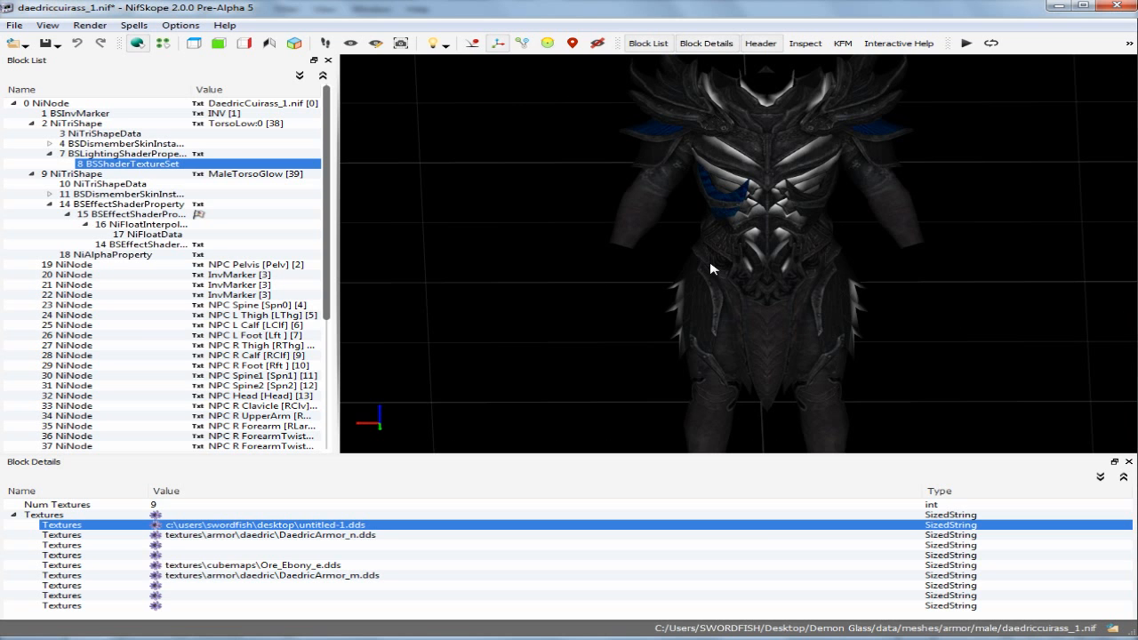
{"action": "mouse_move", "coordinate": [703, 234]}
{"action": "left_mouse_down"}
{"action": "mouse_move", "coordinate": [899, 257]}
{"action": "mouse_move", "coordinate": [966, 246]}
{"action": "left_mouse_up"}
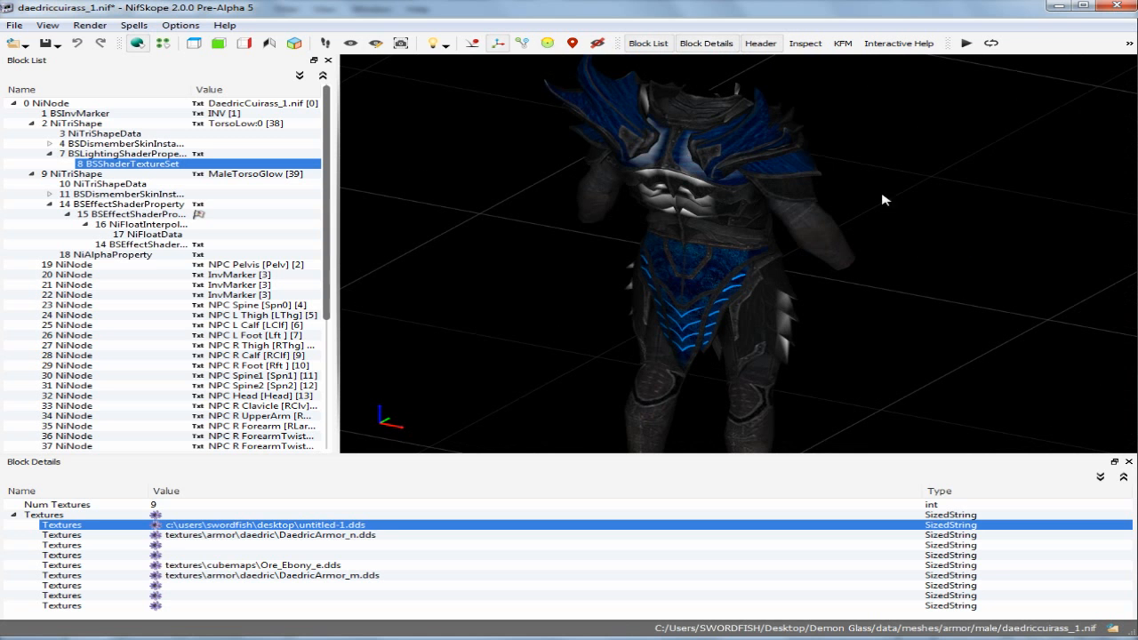
{"action": "left_click_drag", "start_coordinate": [779, 348], "coordinate": [794, 282]}
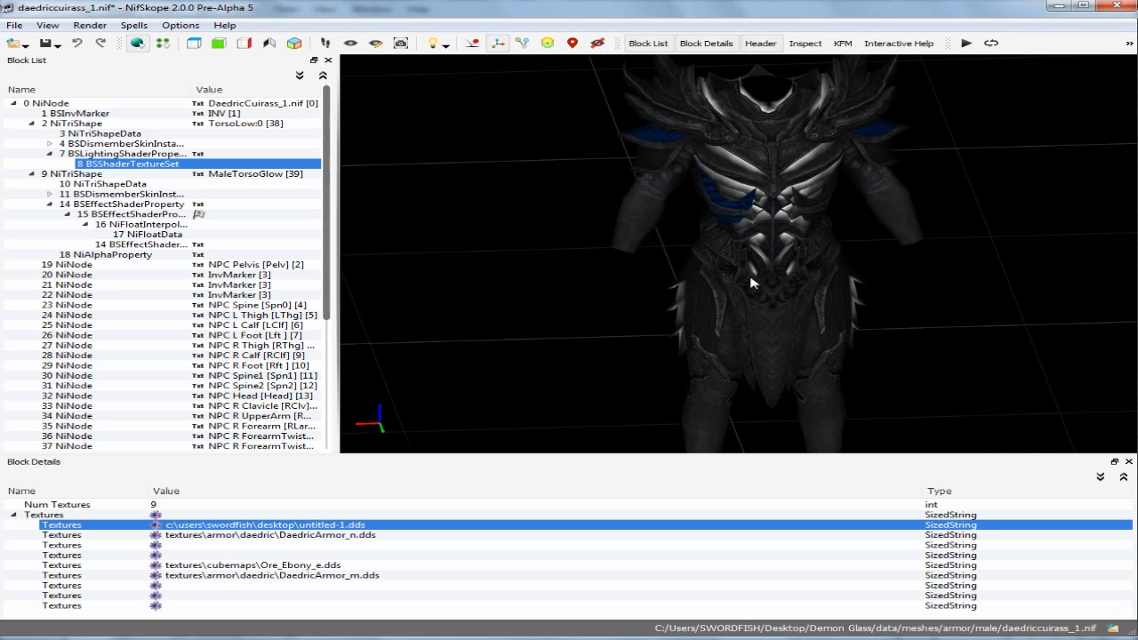
{"action": "scroll", "coordinate": [751, 283], "scroll_direction": "down", "scroll_amount": 5}
{"action": "scroll", "coordinate": [751, 283], "scroll_direction": "up", "scroll_amount": 4}
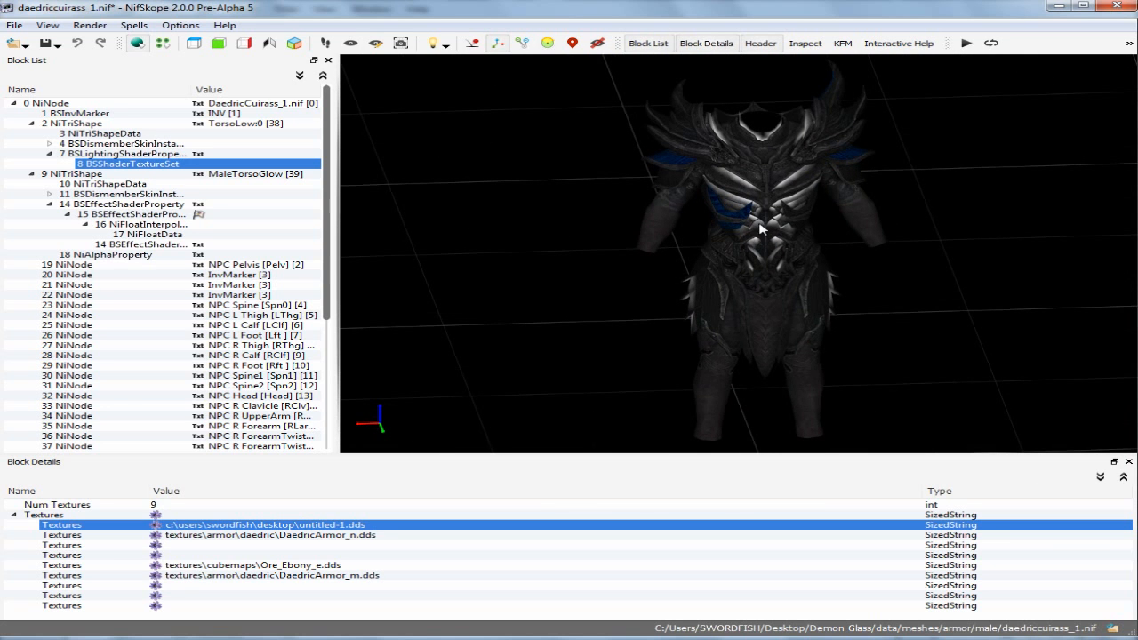